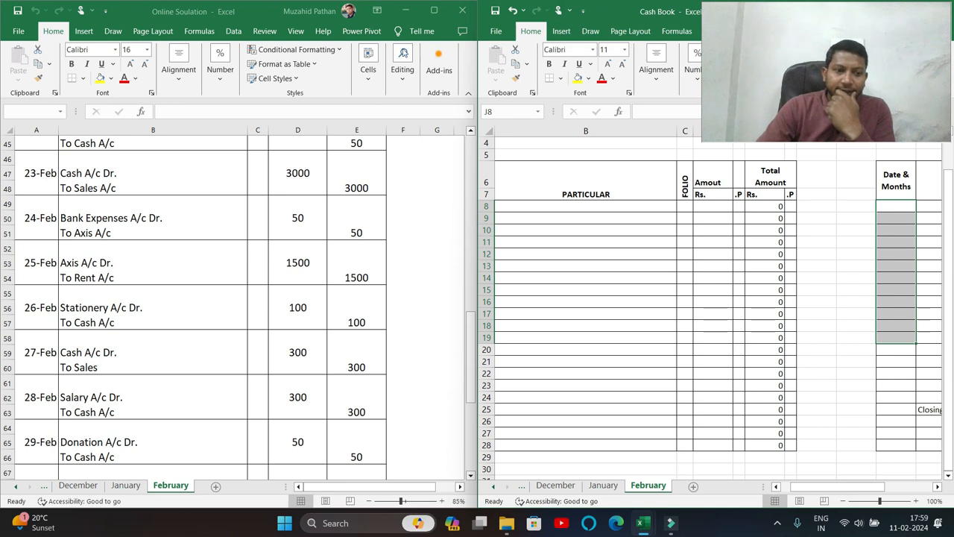
Compare the January and February sheets of the journal workbook.
left_click(121, 489)
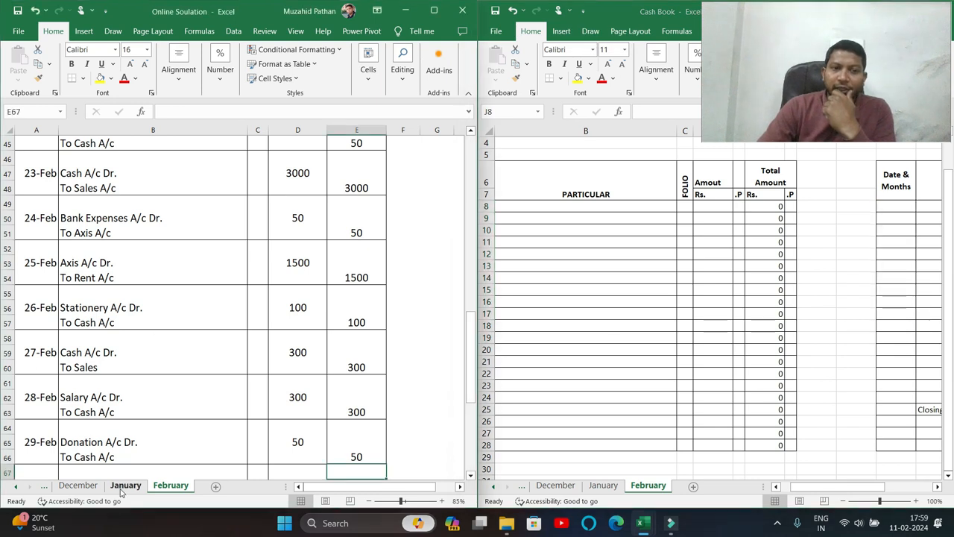
scroll(246, 321, "up", 7)
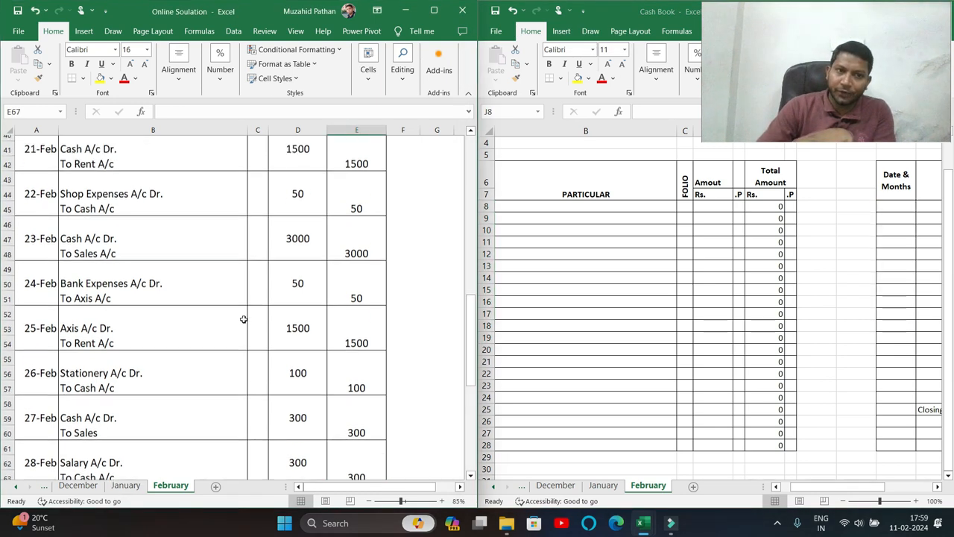
left_click(126, 485)
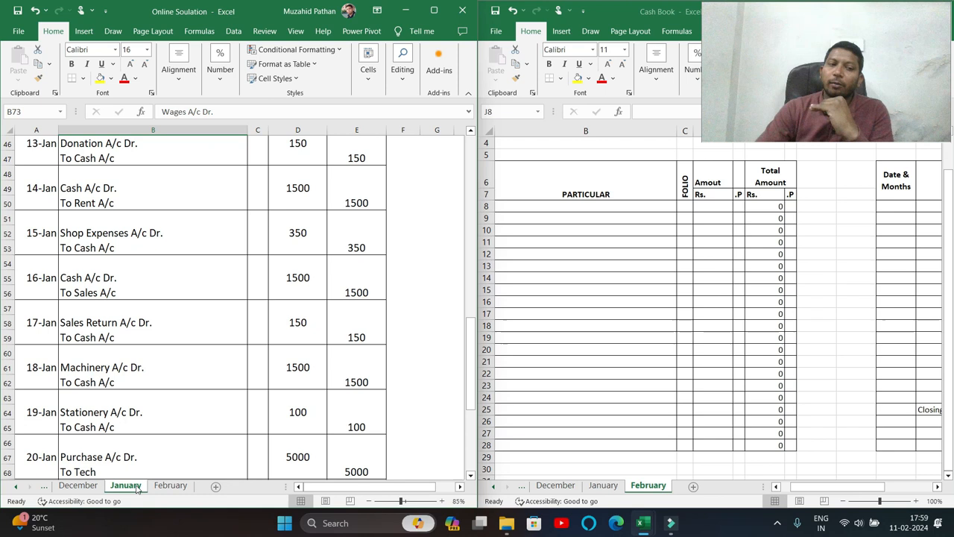
scroll(231, 387, "up", 9)
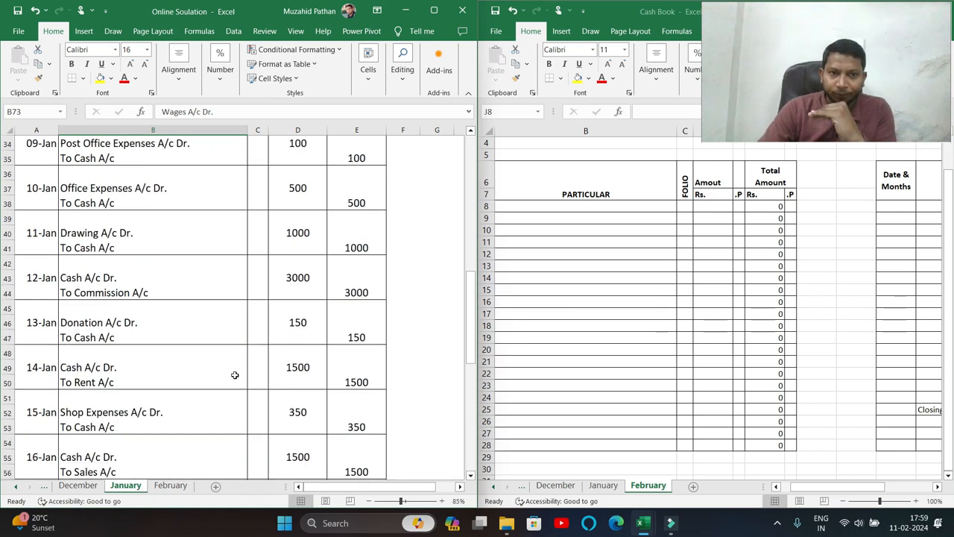
scroll(235, 375, "up", 4)
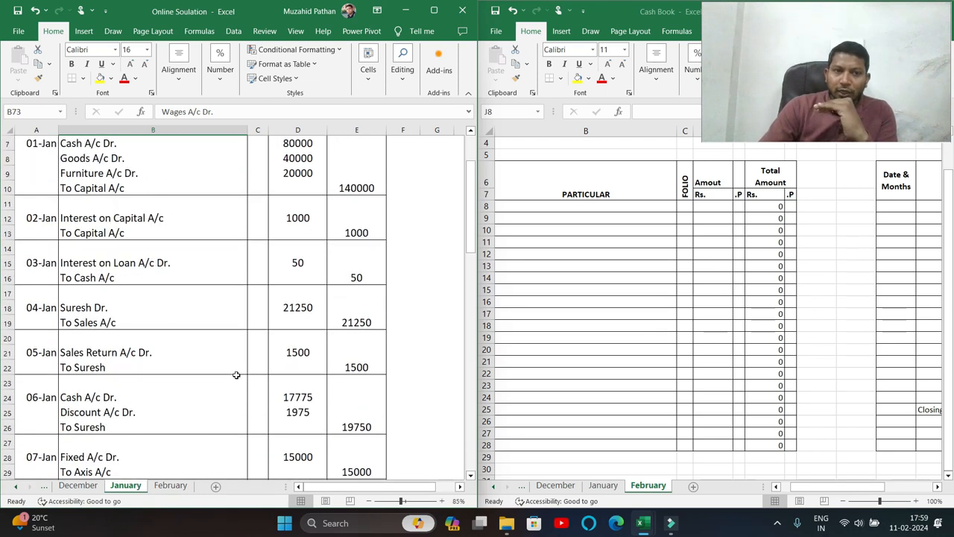
scroll(236, 375, "up", 2)
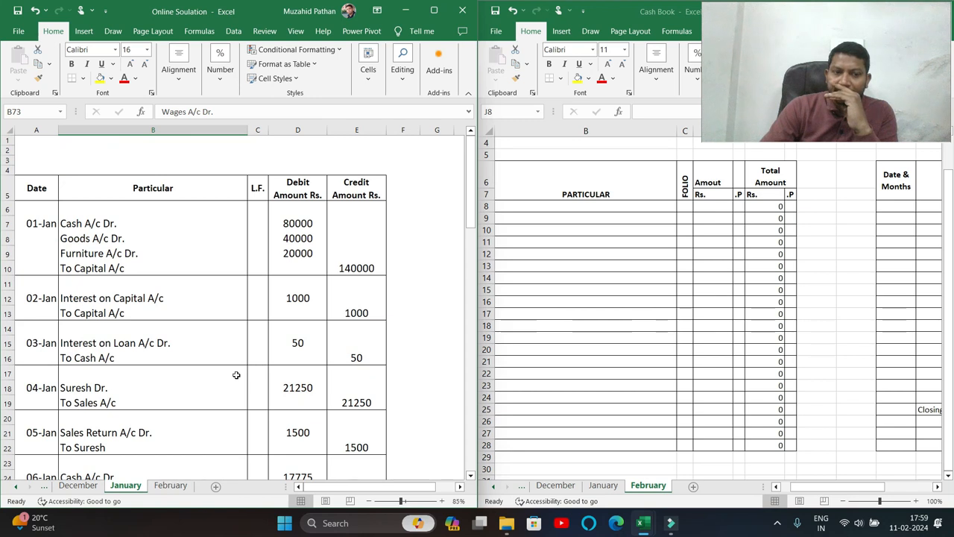
scroll(235, 375, "down", 2)
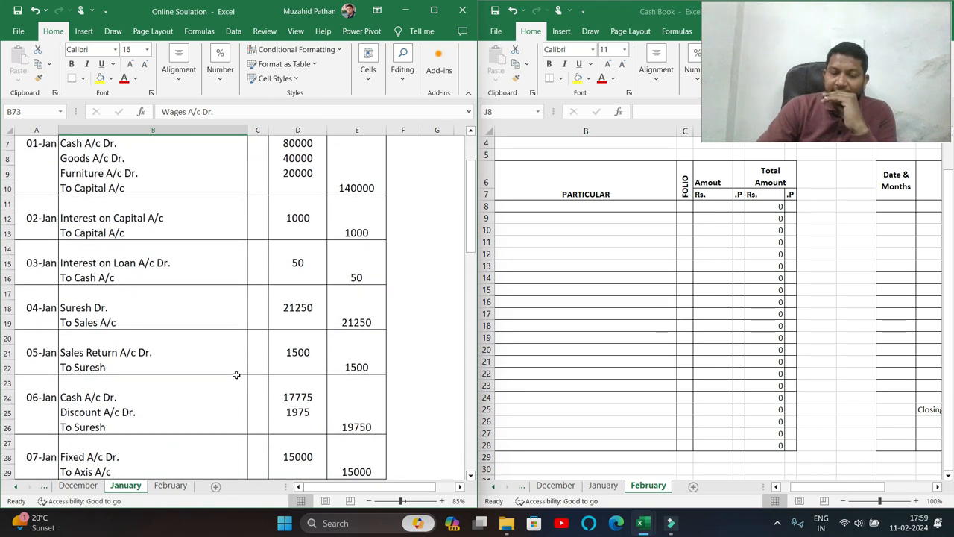
scroll(236, 375, "up", 2)
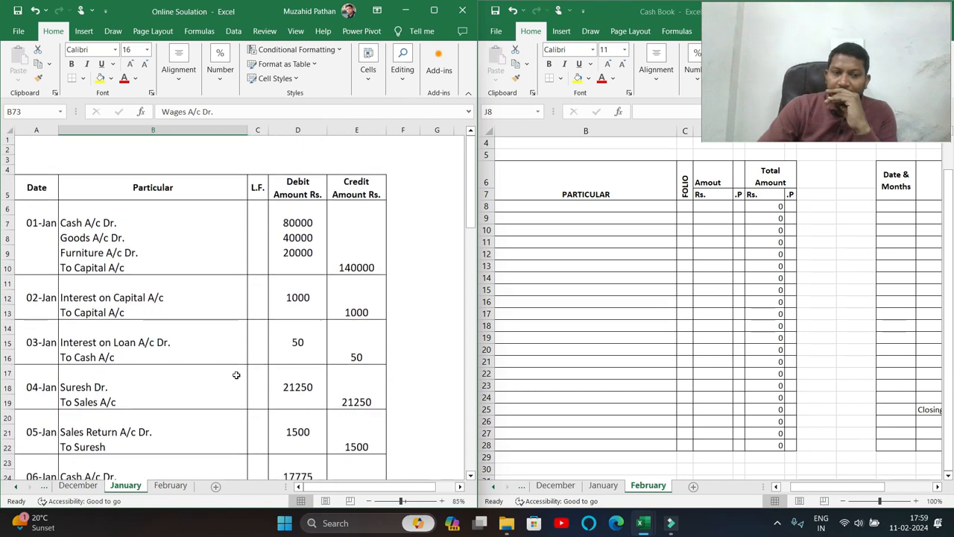
left_click(170, 485)
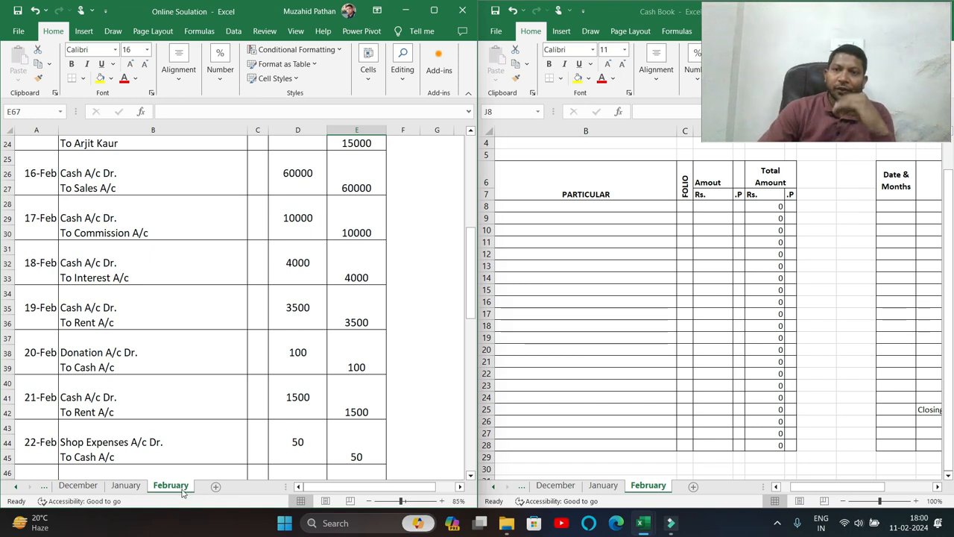
scroll(187, 380, "up", 4)
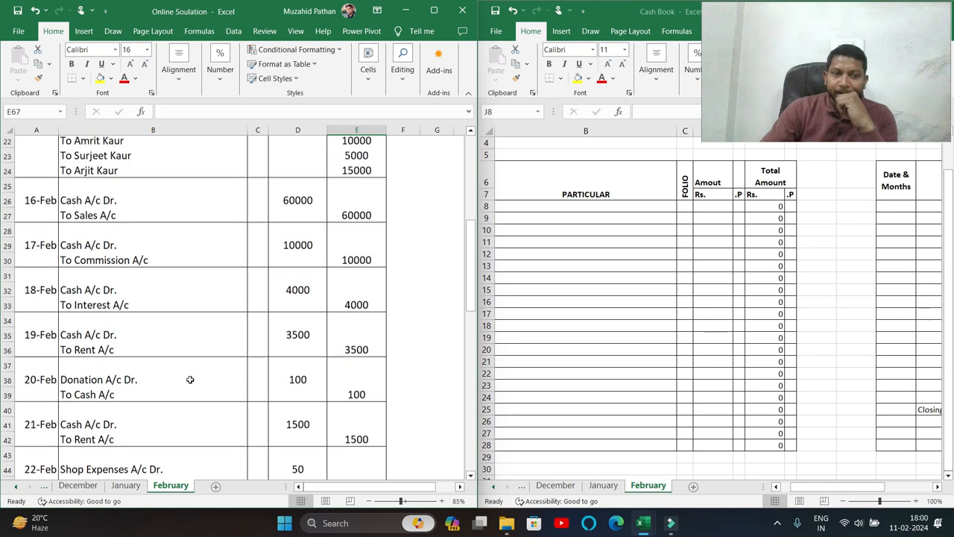
left_click(131, 489)
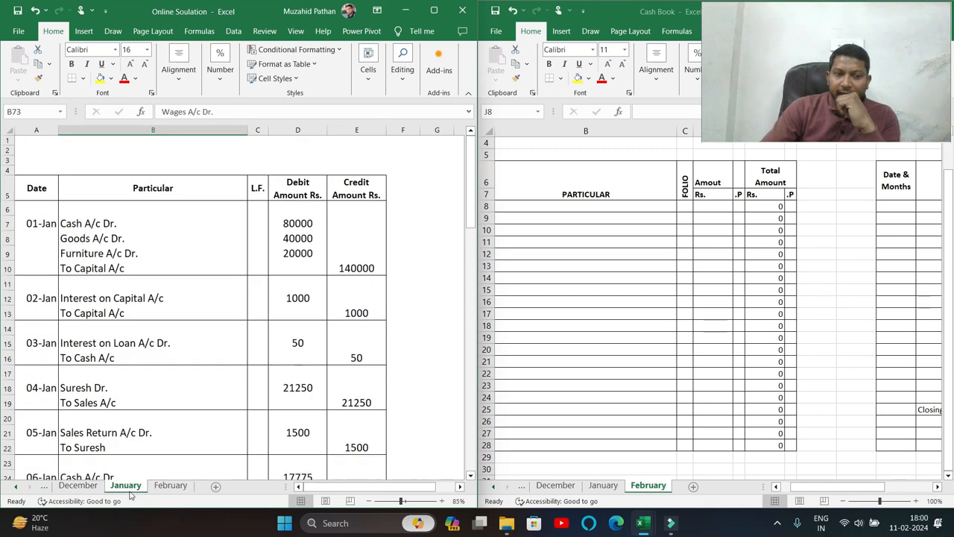
left_click(160, 489)
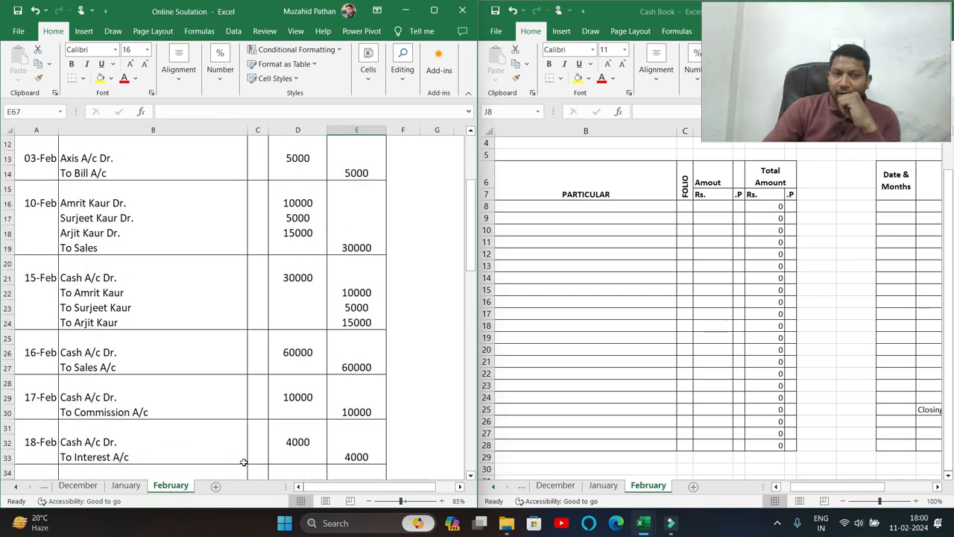
Check January's closing balance in the Cash Book, then move to its February sheet.
left_click(611, 489)
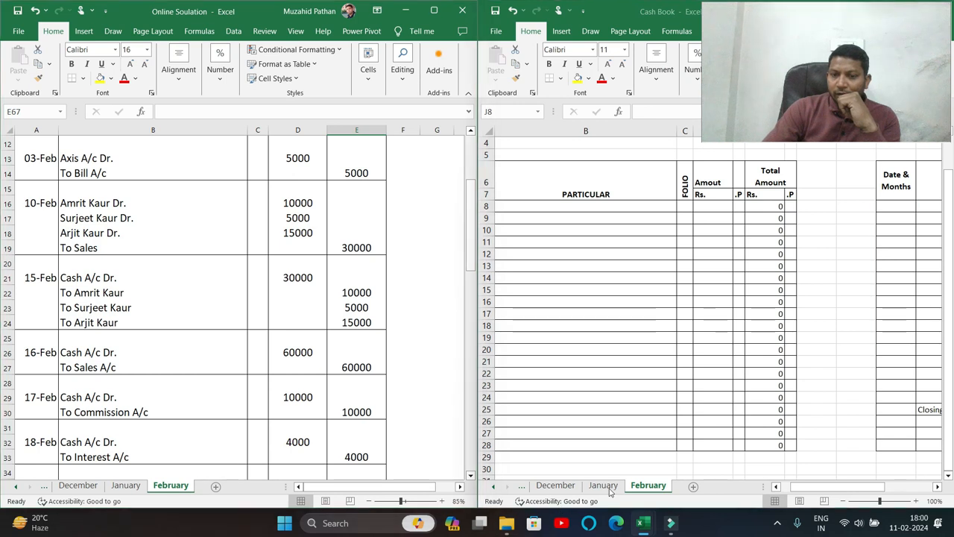
left_click(603, 486)
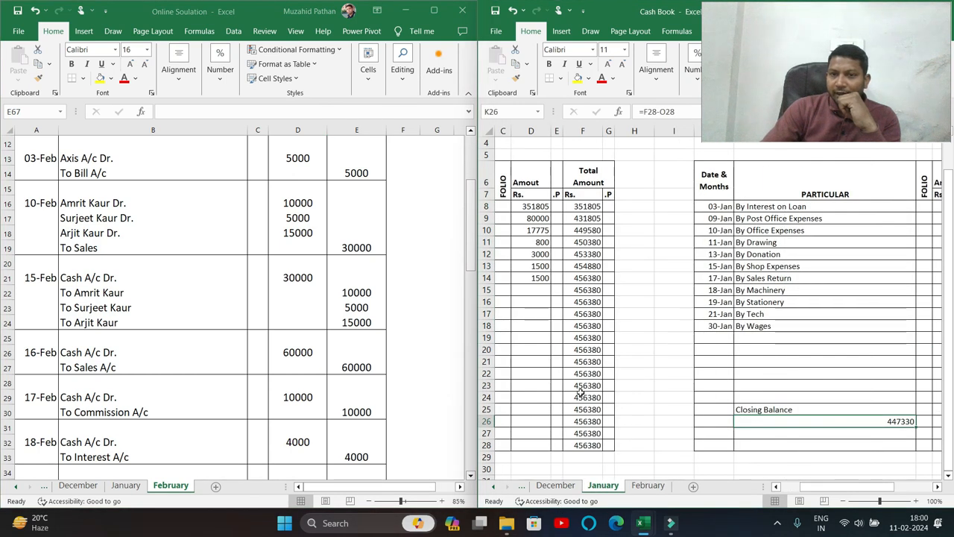
left_click_drag(818, 489, 858, 489)
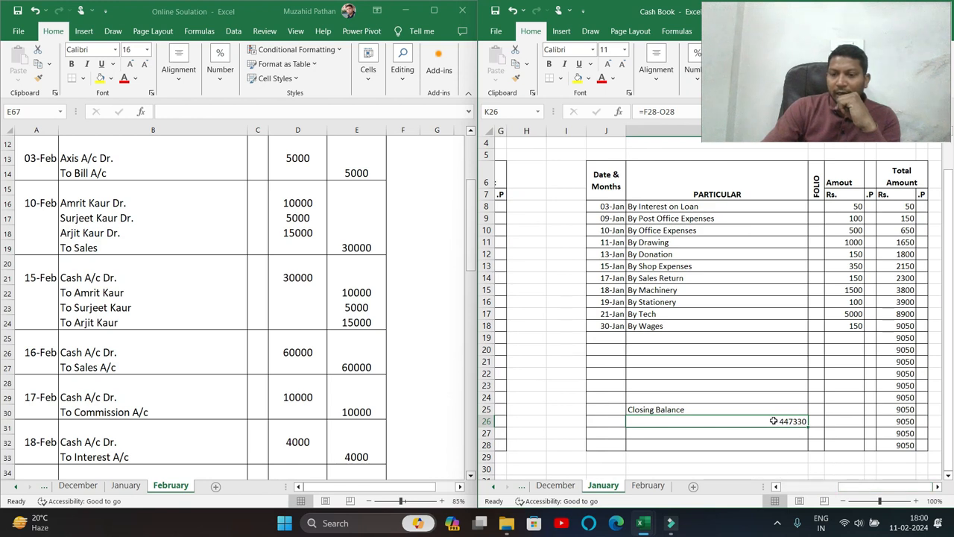
left_click(647, 486)
scroll(658, 322, "up", 1)
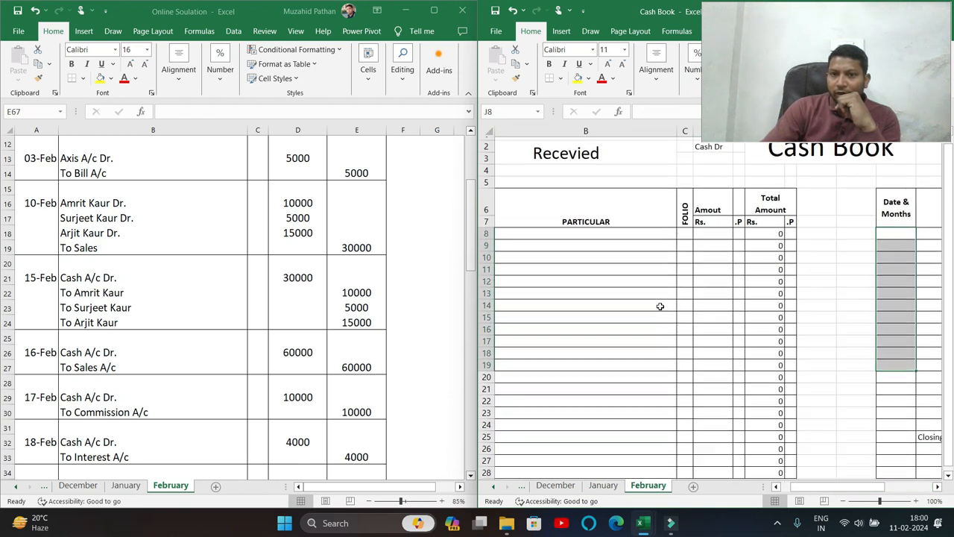
left_click_drag(820, 489, 808, 489)
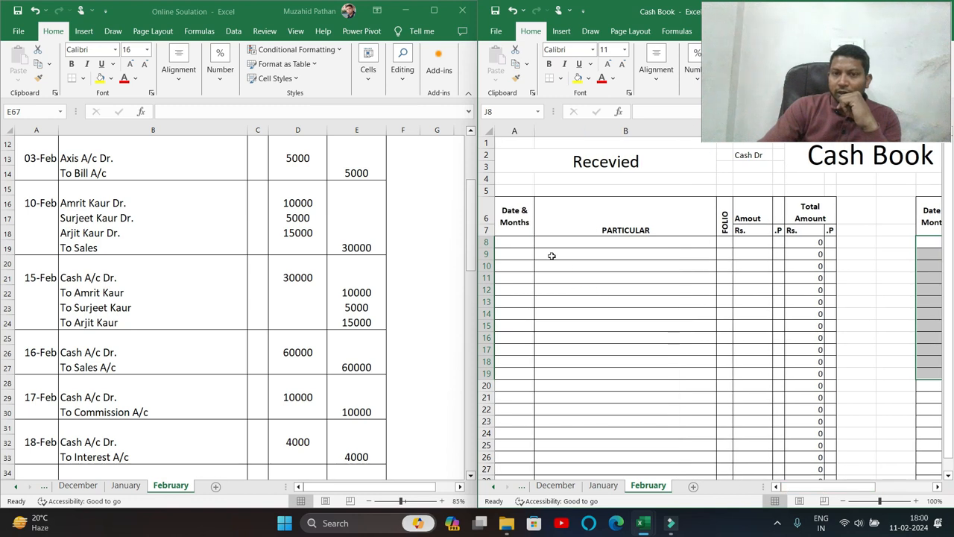
Enter date 1/2 in A8 and 'To Opening Balance' in B8.
left_click(517, 240)
type("1/2")
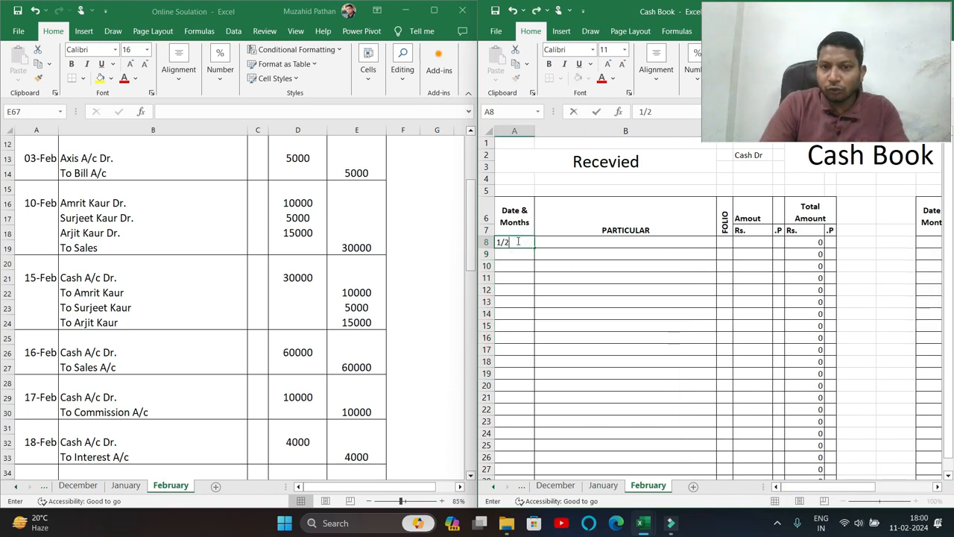
key("Return")
key("Up")
type("=")
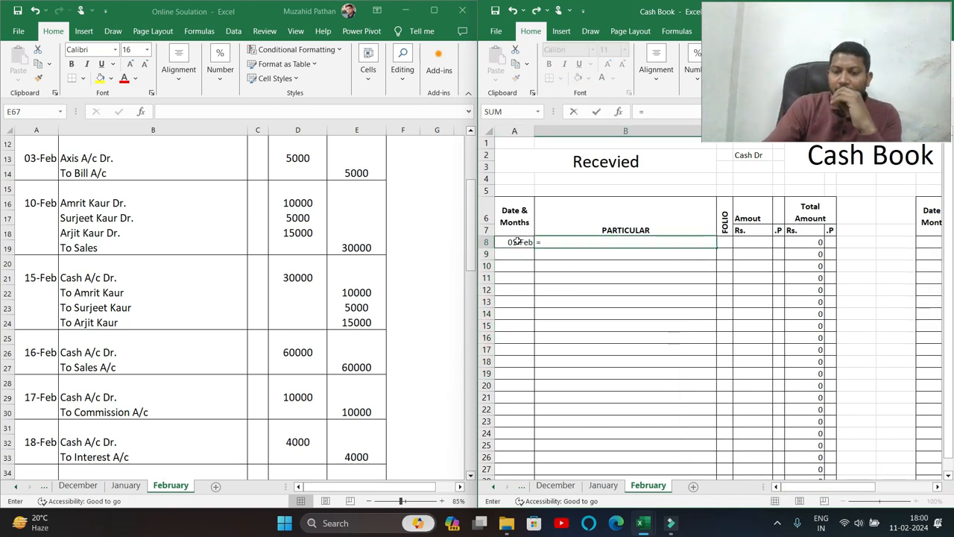
left_click(607, 486)
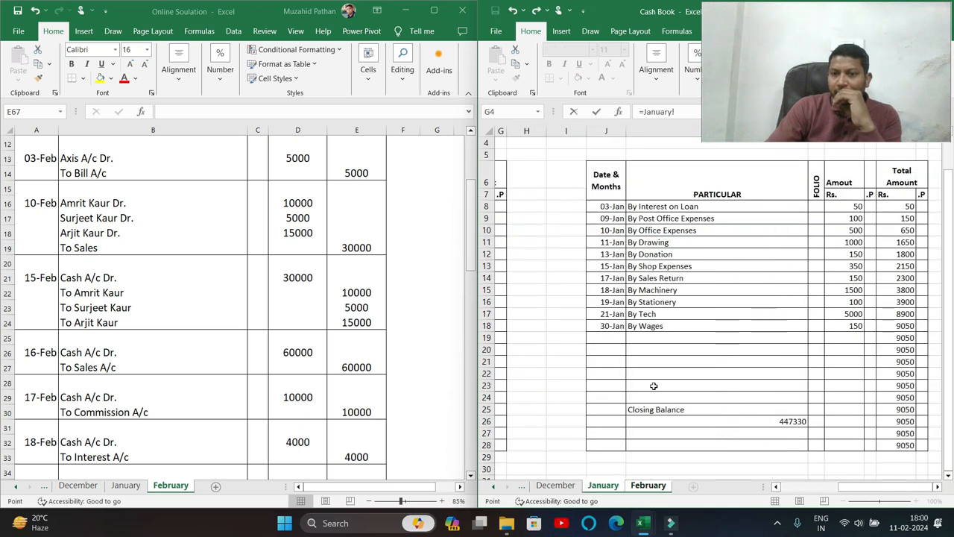
key("Escape")
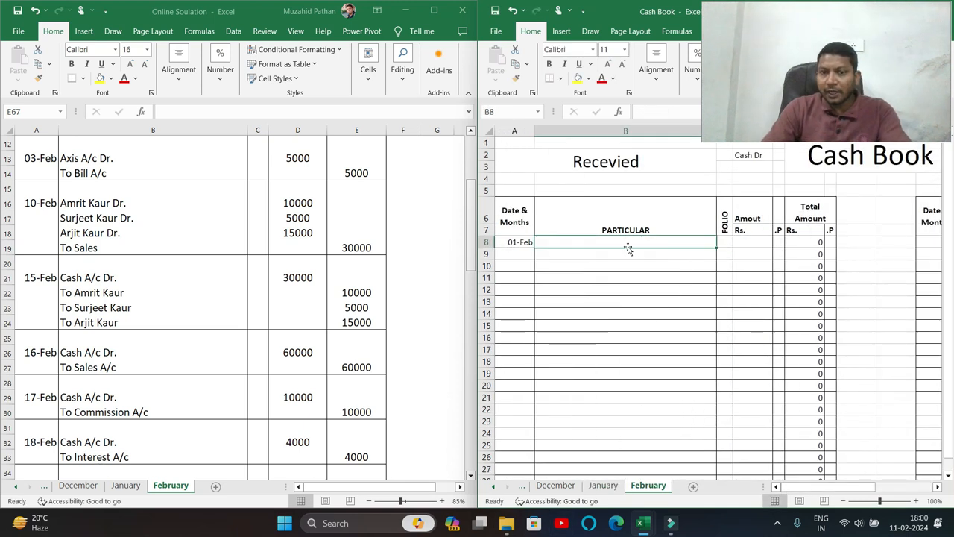
type("To Open")
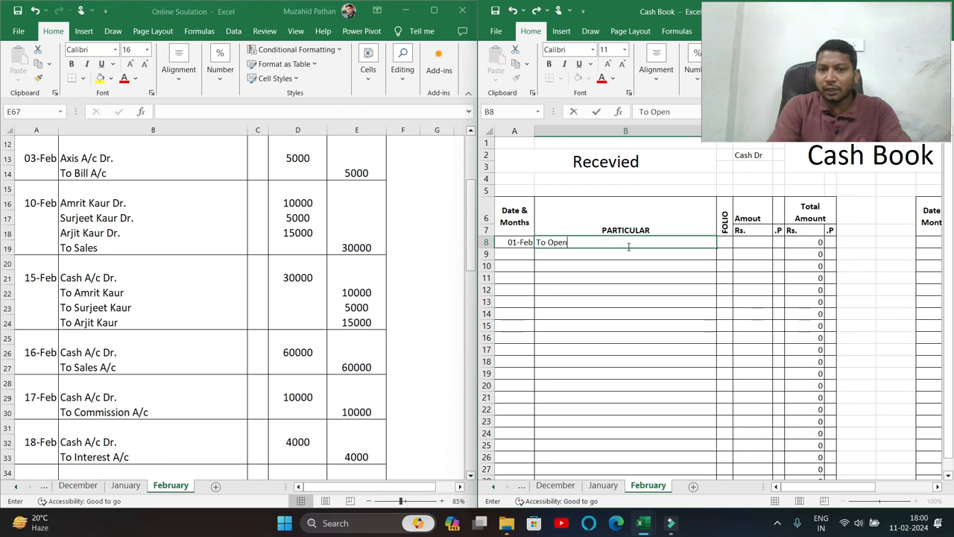
type("ing Balance")
key("Return")
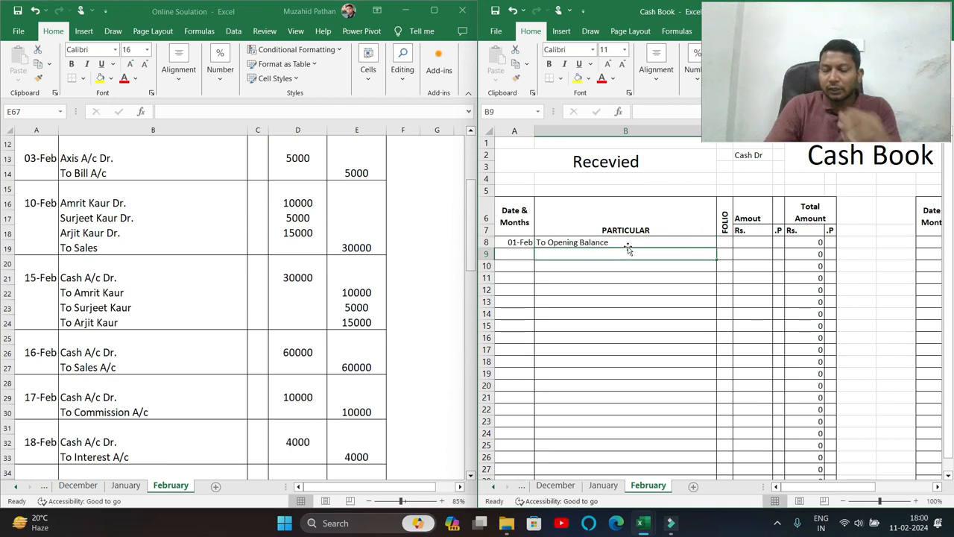
Link D8 to January's closing balance of 447330 with =January!K26.
left_click(755, 244)
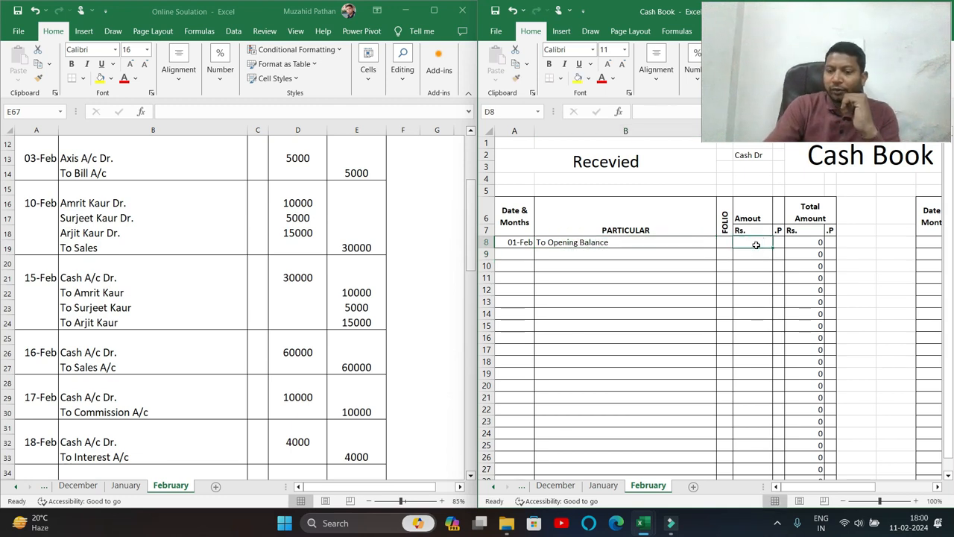
type("=")
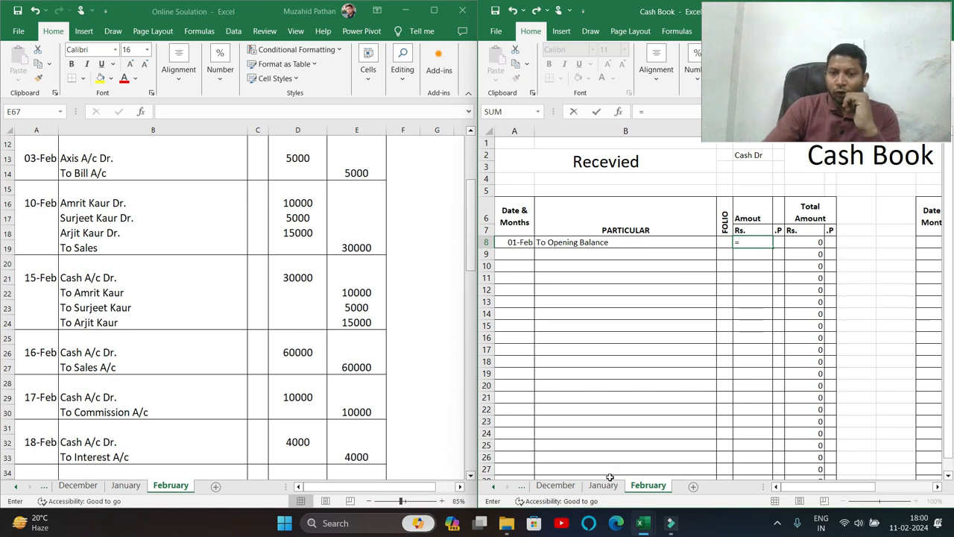
left_click(610, 486)
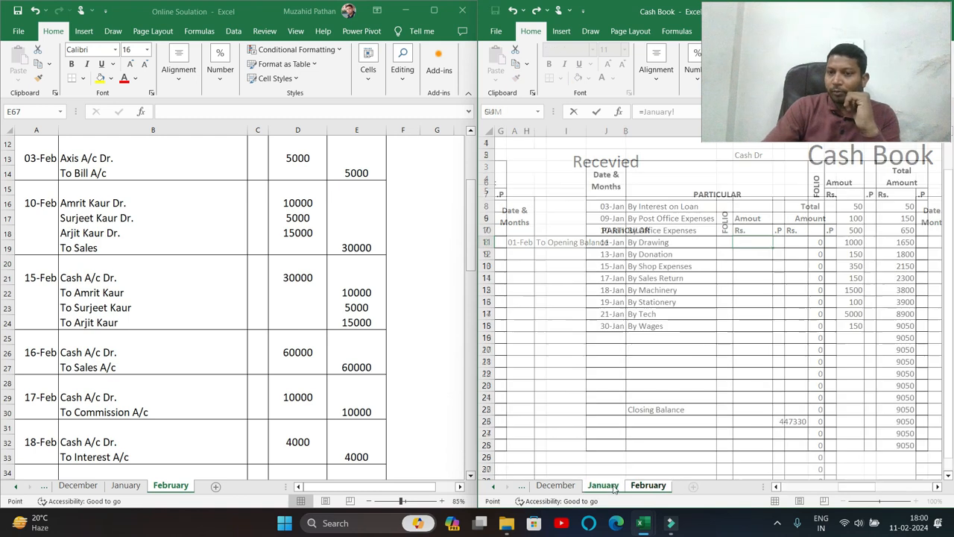
left_click(781, 423)
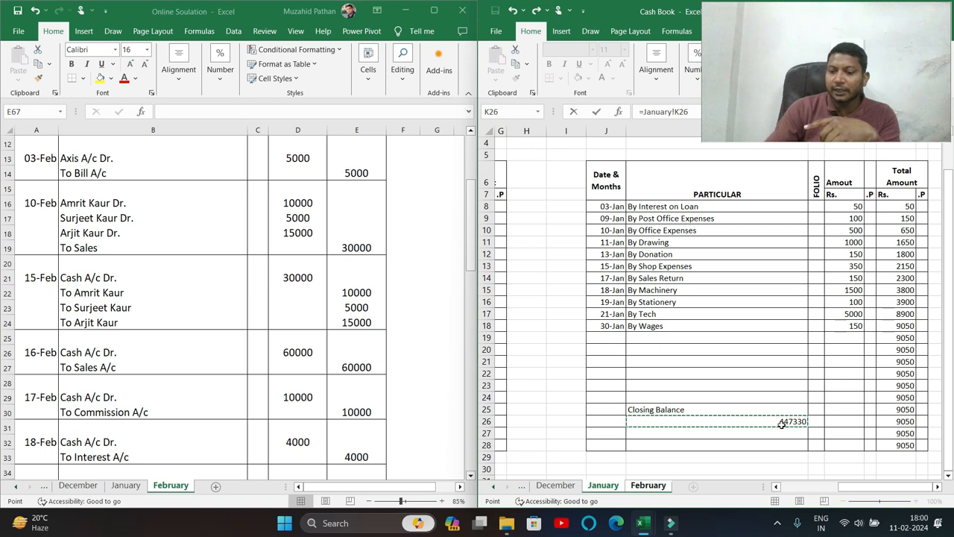
key("Return")
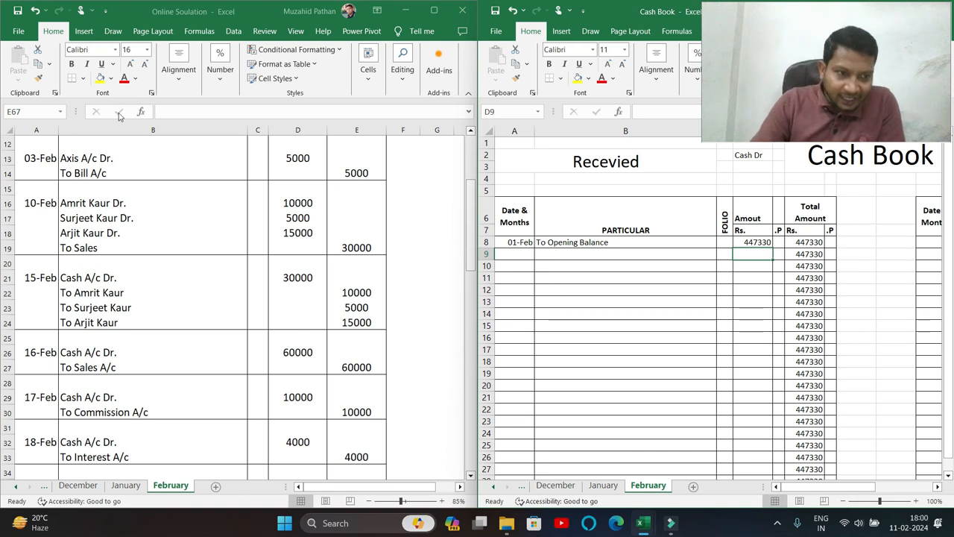
Return to the February sheet of the journal workbook.
left_click(118, 111)
left_click(107, 190)
scroll(116, 198, "up", 4)
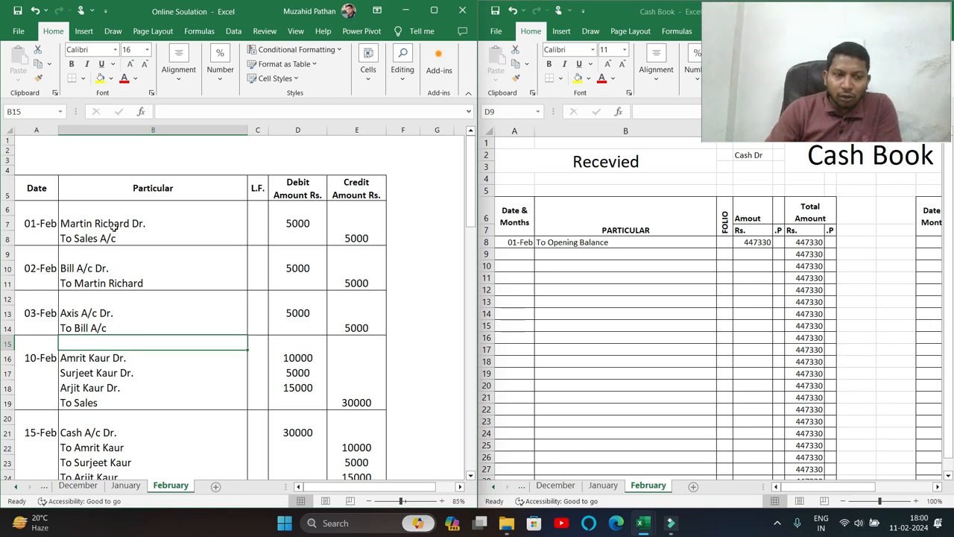
left_click_drag(95, 223, 96, 237)
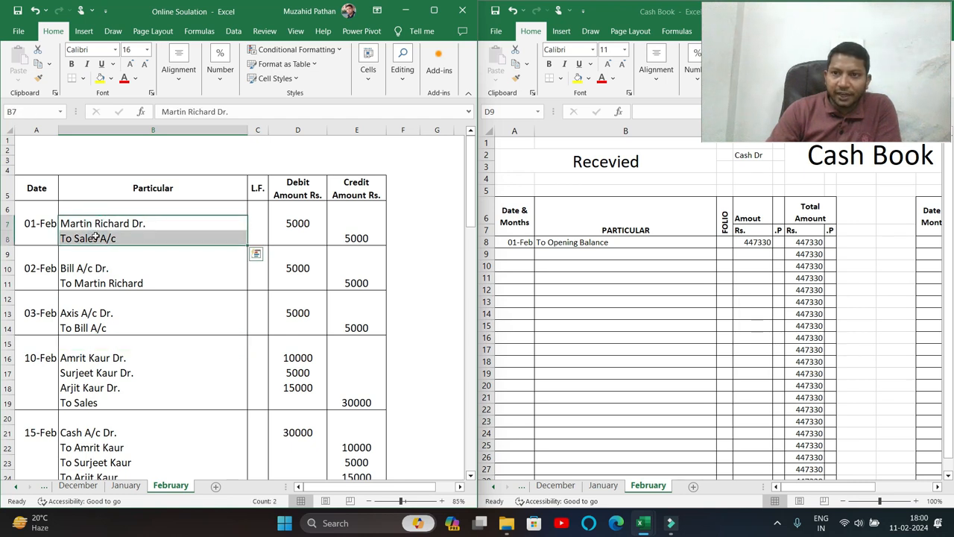
left_click_drag(87, 273, 87, 284)
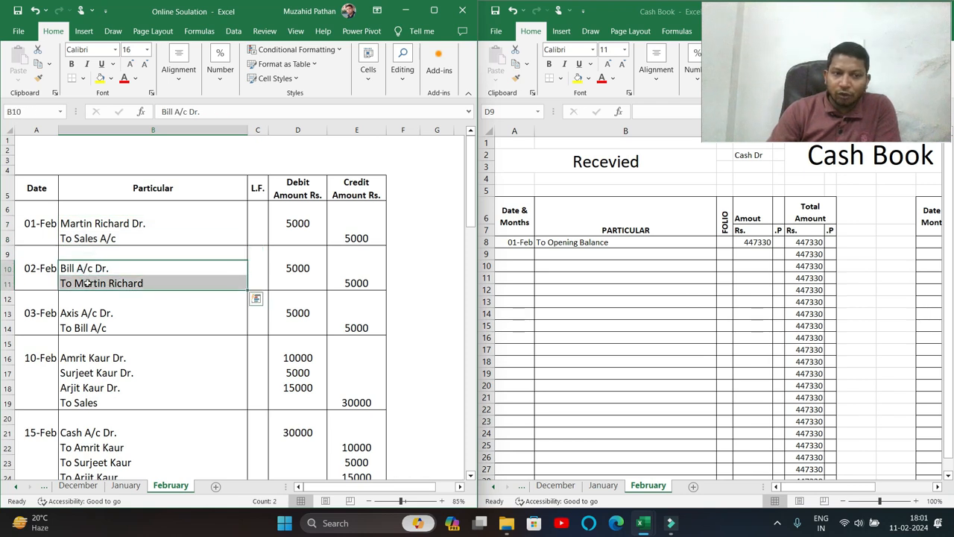
scroll(87, 283, "down", 2)
left_click_drag(93, 234, 94, 248)
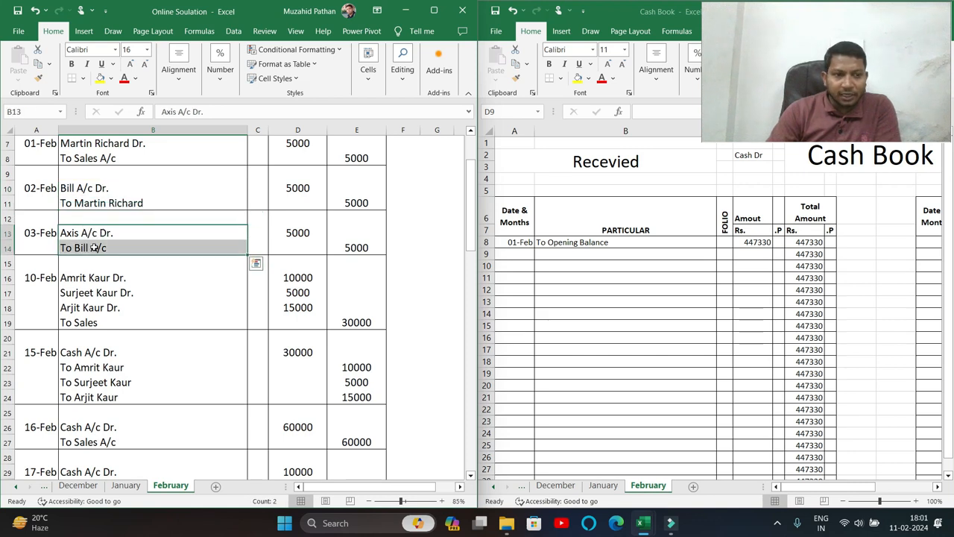
scroll(94, 248, "down", 2)
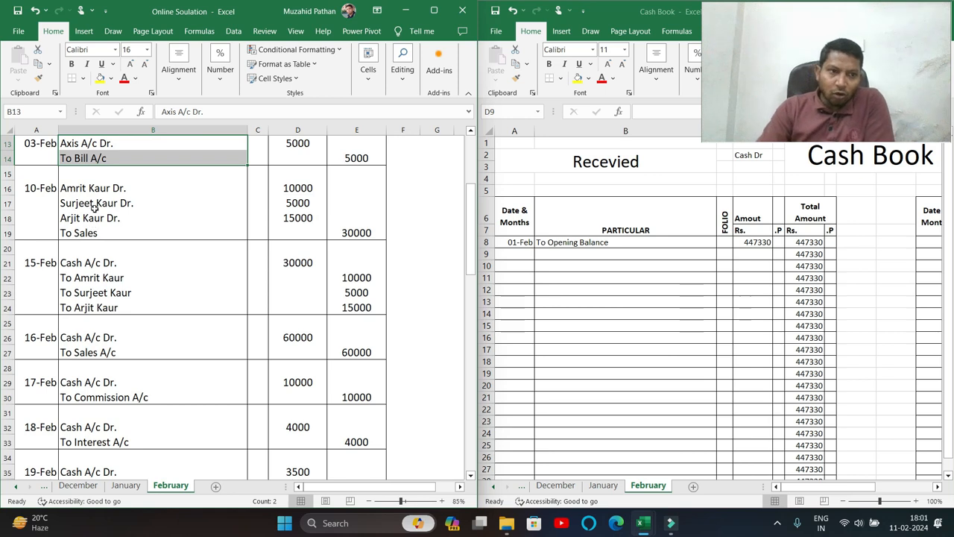
left_click_drag(97, 188, 91, 242)
left_click(86, 280)
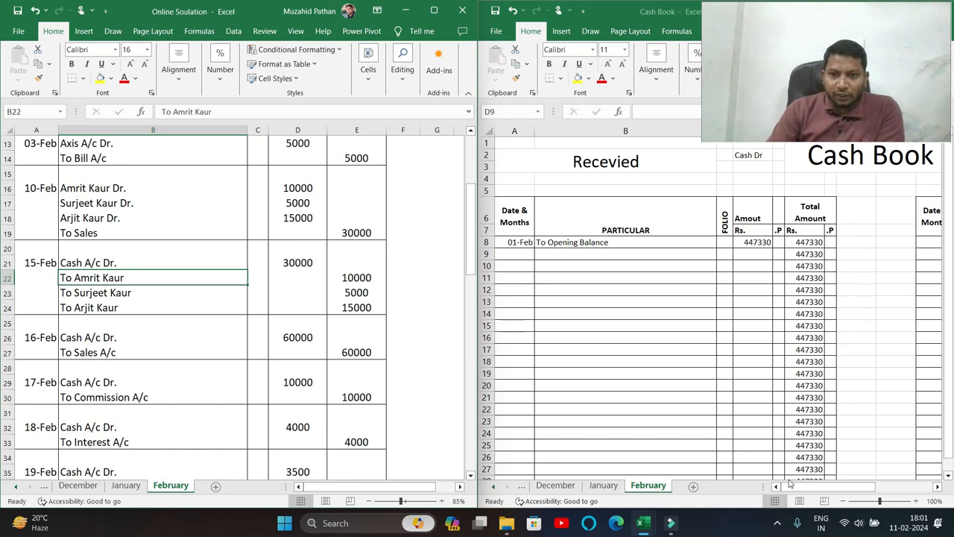
Record the first 15-Feb debtor receipt of 10000 in row 9.
left_click(513, 255)
type("1")
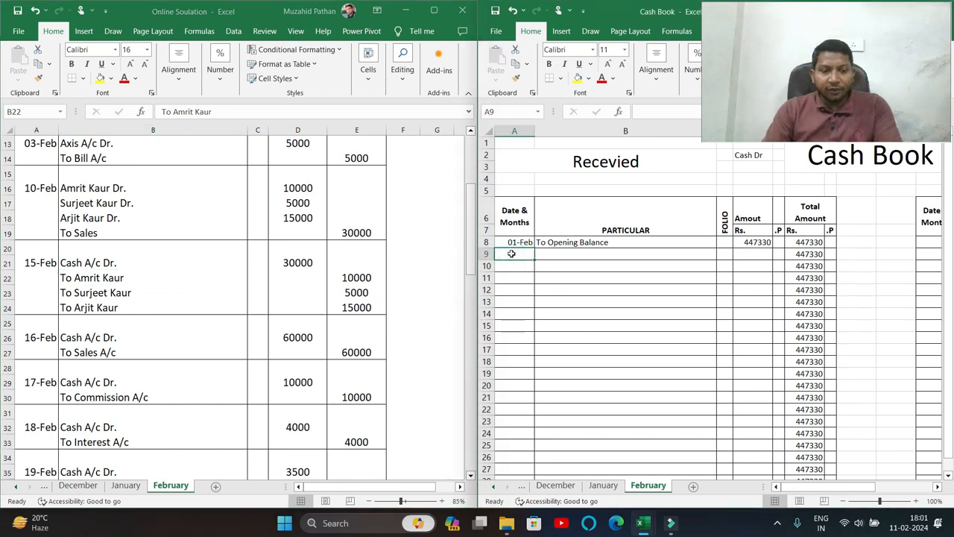
type("5-2")
key("Tab")
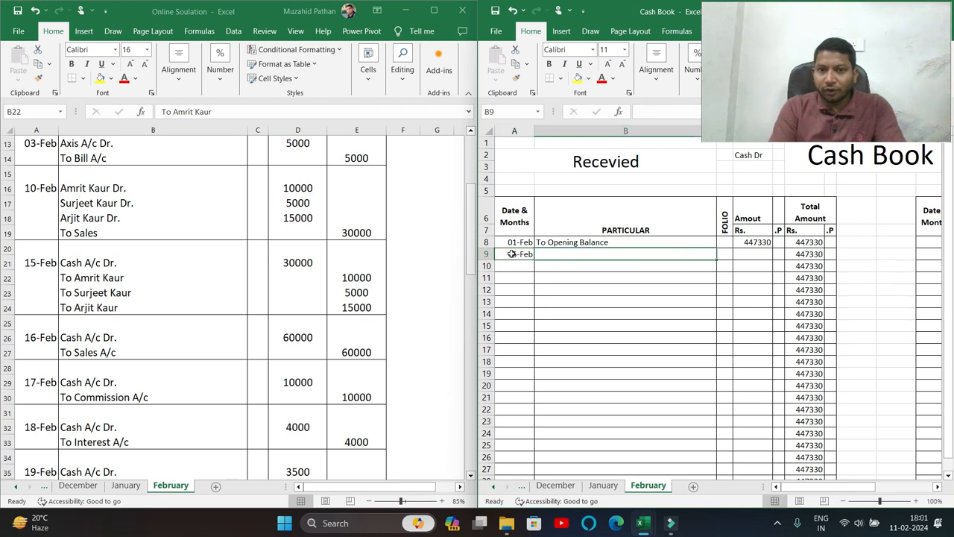
type("To")
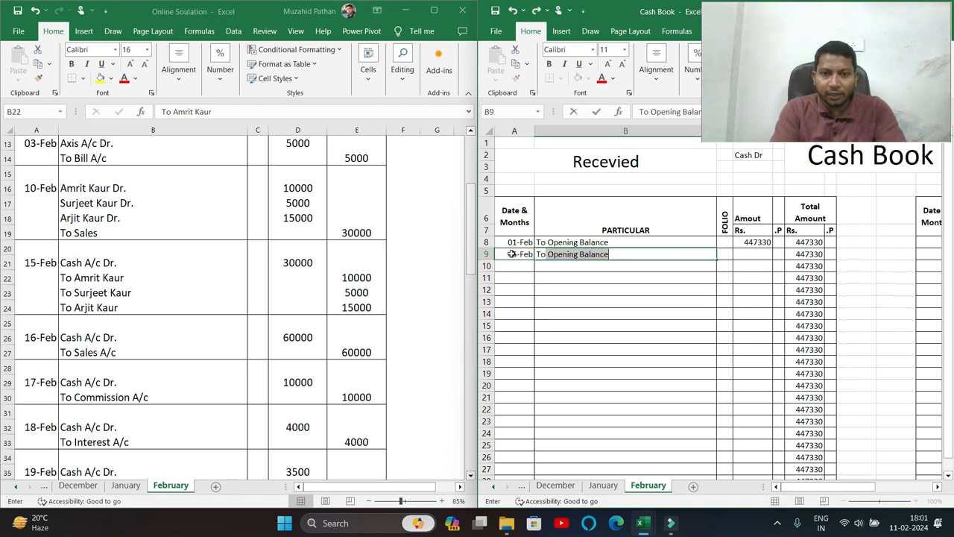
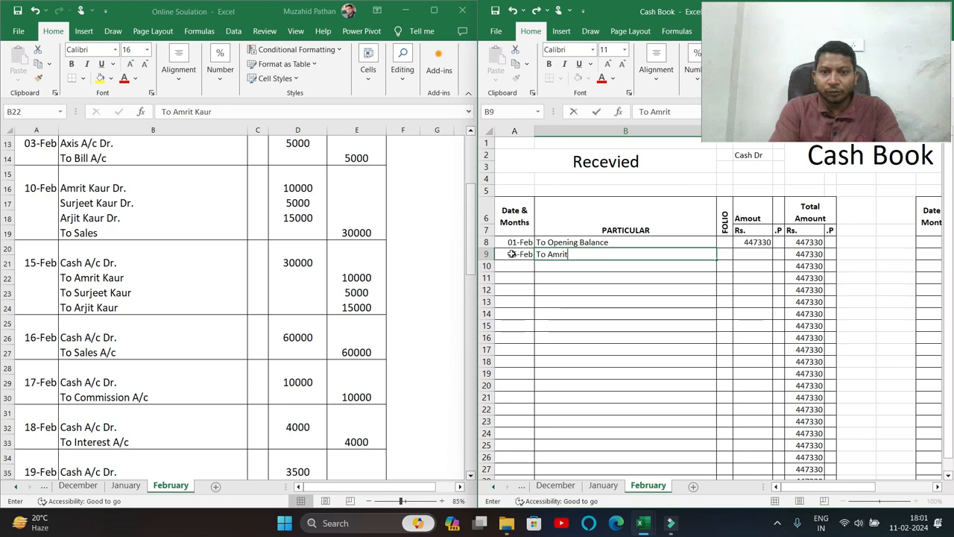
key("Tab")
key("Tab")
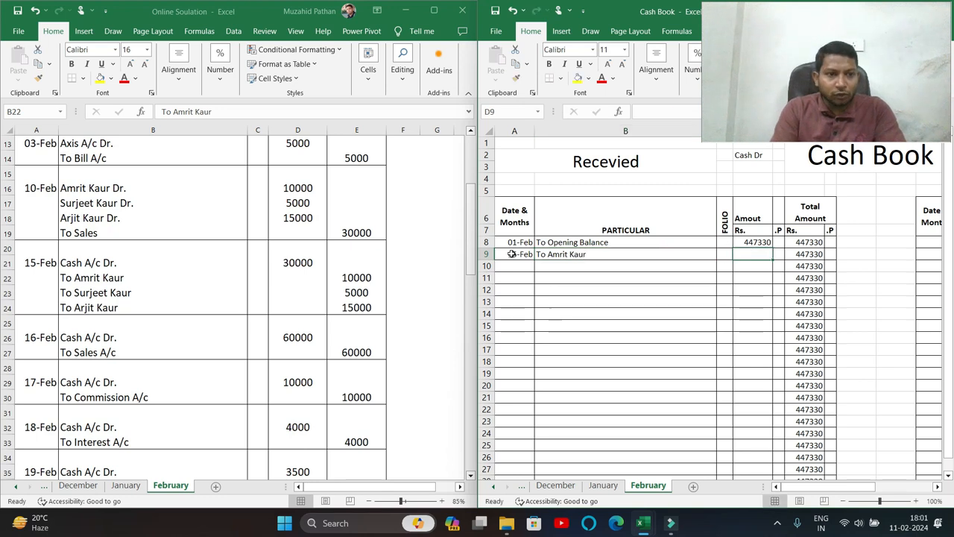
type("10000")
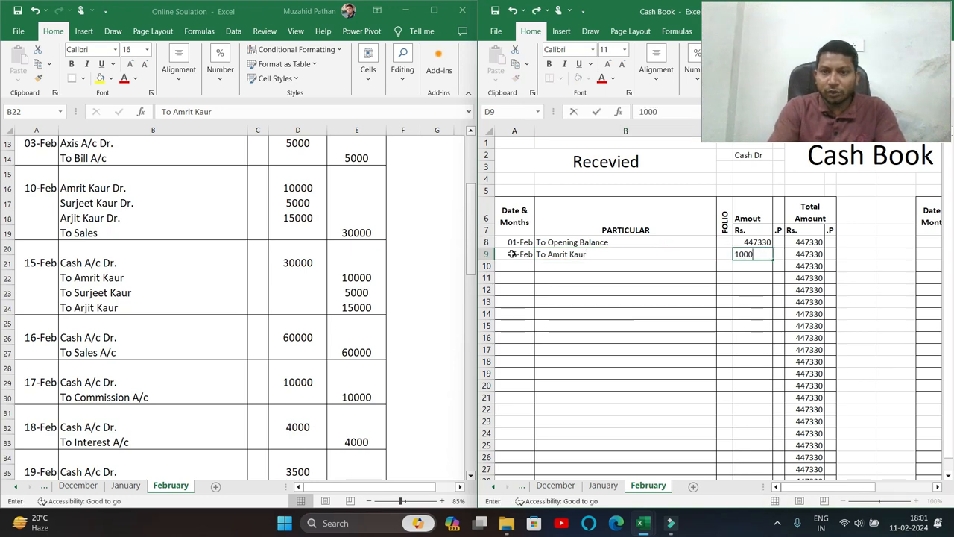
key("Return")
Record a second 15-Feb debtor receipt of 5000 in row 10, correcting the name.
key("Left")
key("Left")
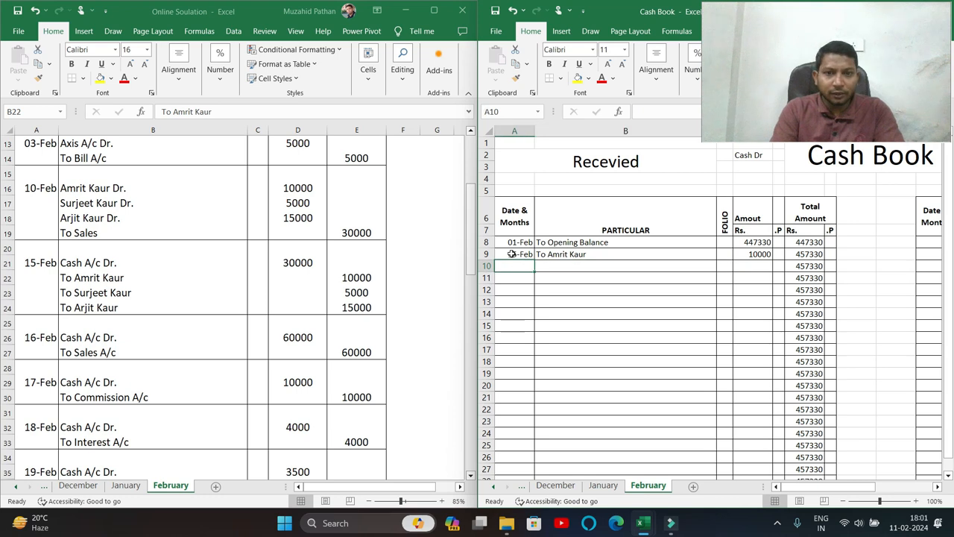
type("D")
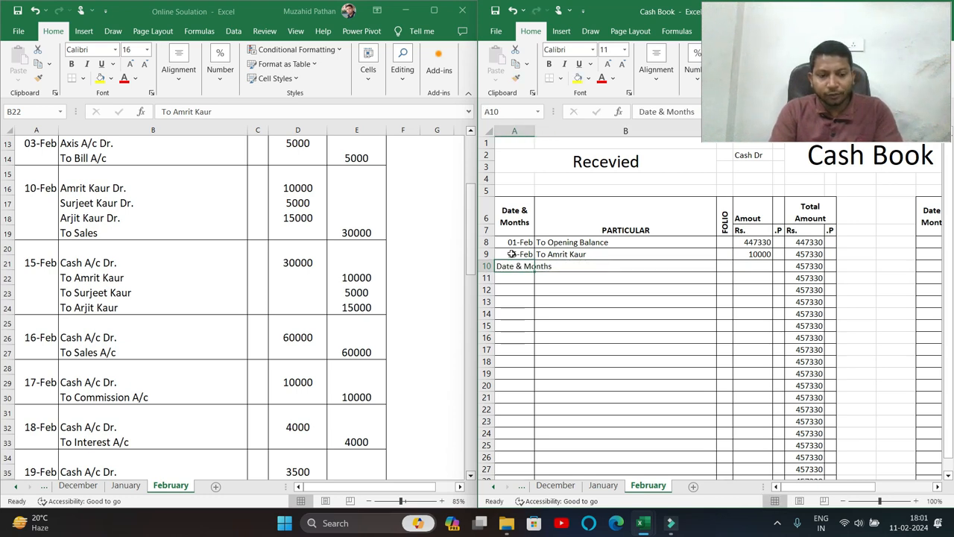
key("BackSpace")
key("BackSpace")
type("15-feb")
key("Tab")
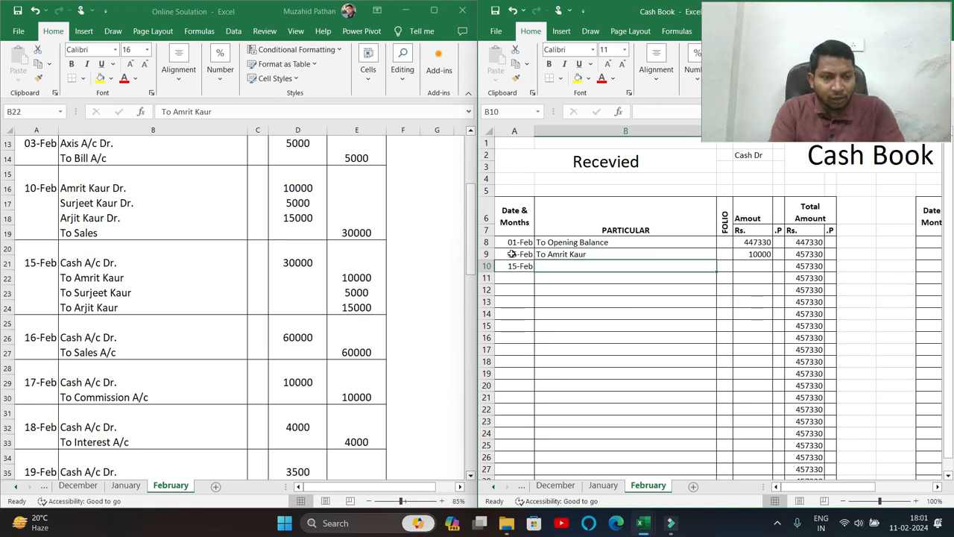
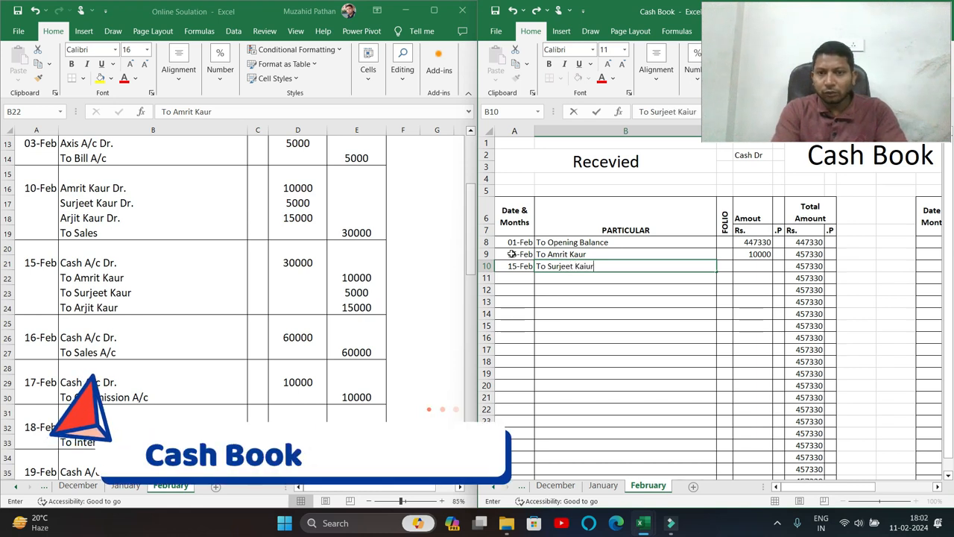
type("ur")
key("Tab")
key("Tab")
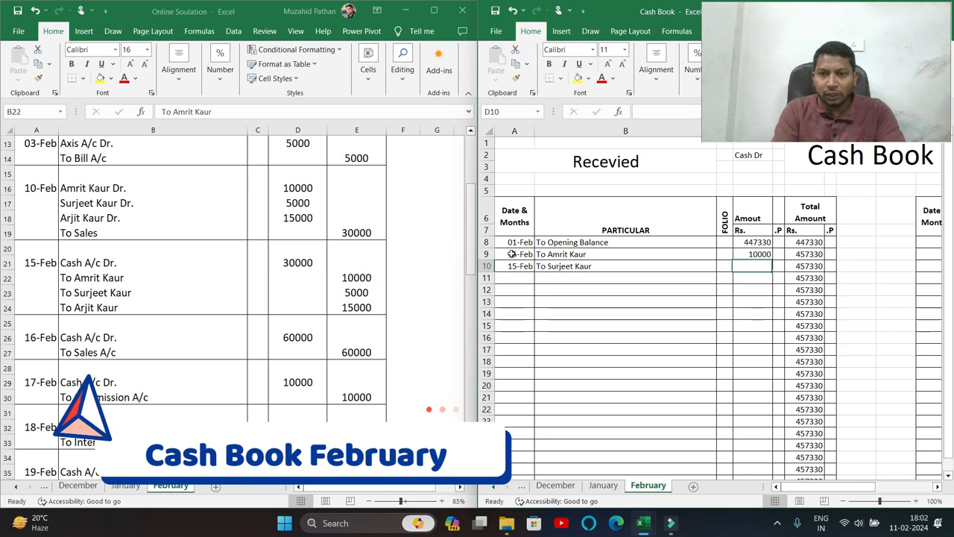
type("5000")
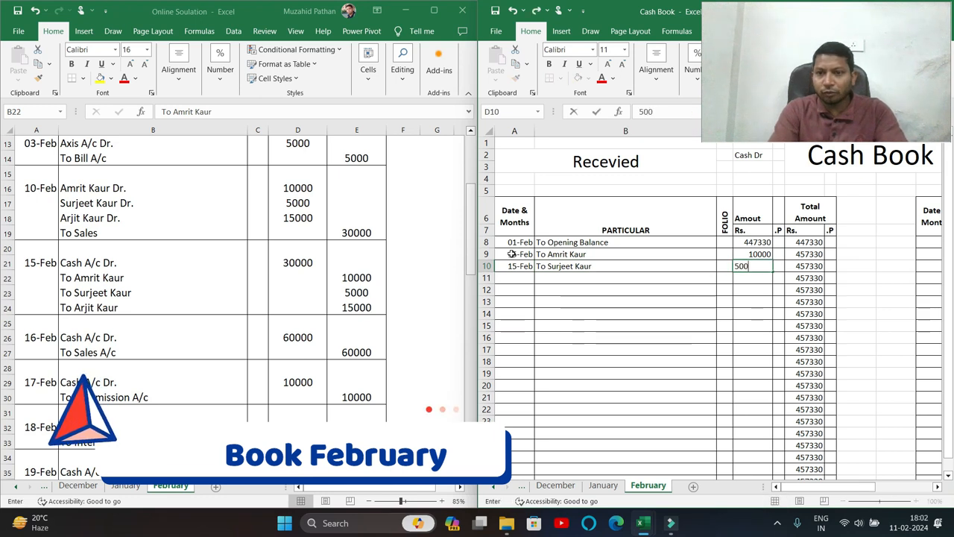
key("Return")
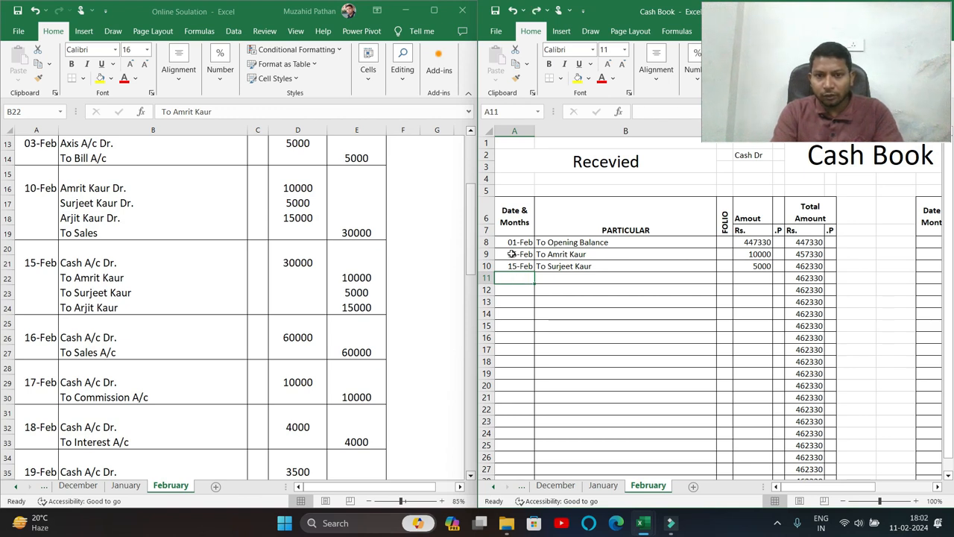
Add a third 15-Feb debtor receipt of 15000 in row 11, copying the date down.
key("ctrl+a")
key("Right")
key("Left")
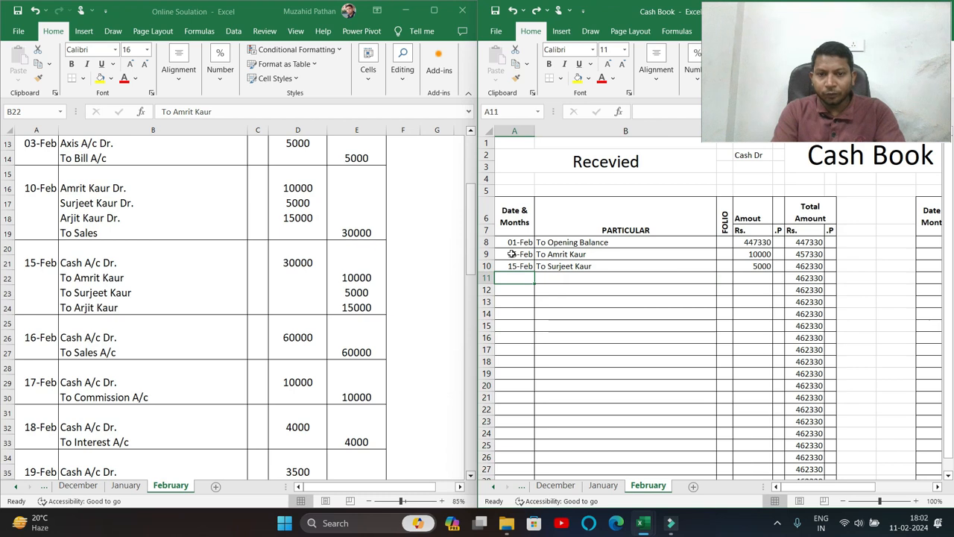
key("ctrl+d")
key("Right")
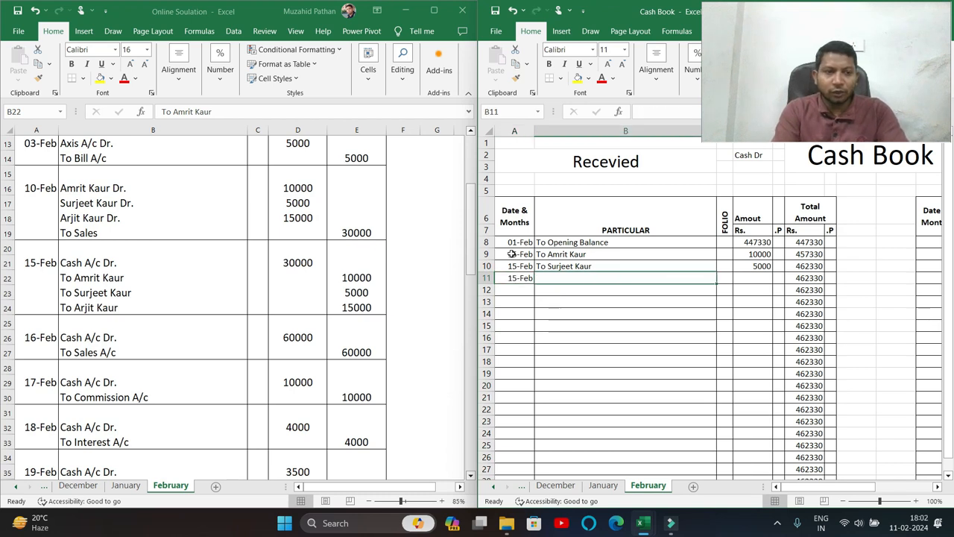
key("Right")
key("Right")
type("15000")
key("Return")
key("Up")
key("Up")
key("Up")
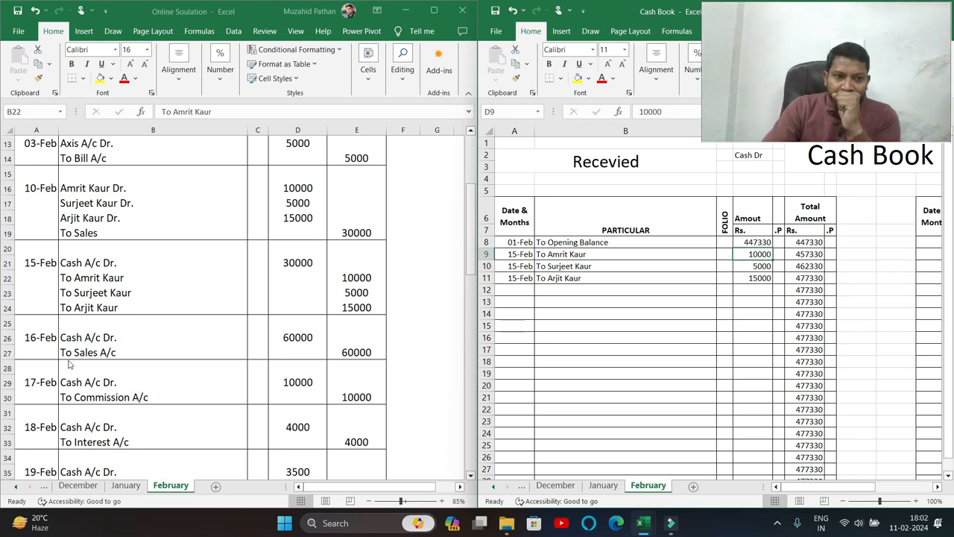
Enter the 16-Feb To Sales receipt of 60000 in row 12.
left_click(85, 327)
left_click(58, 351)
left_click(519, 291)
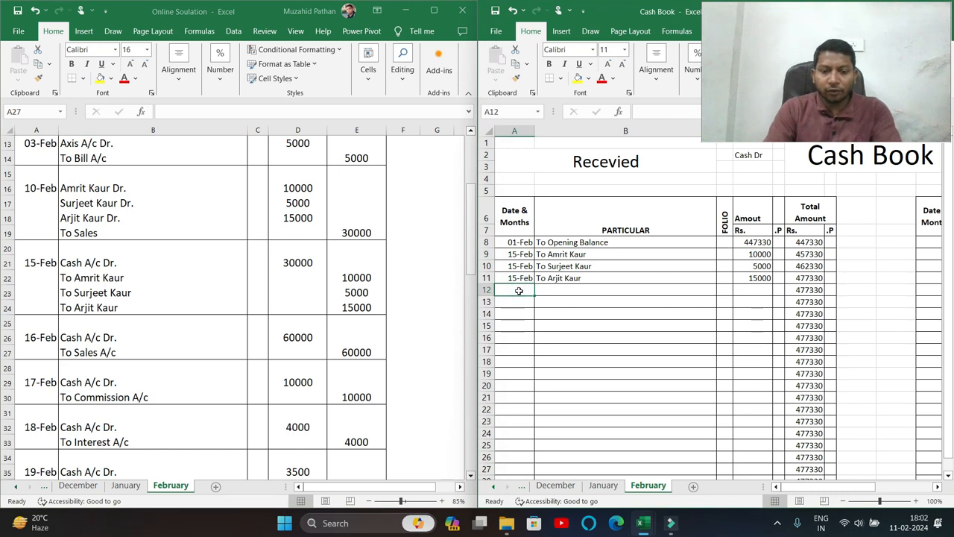
type("16/2")
key("Tab")
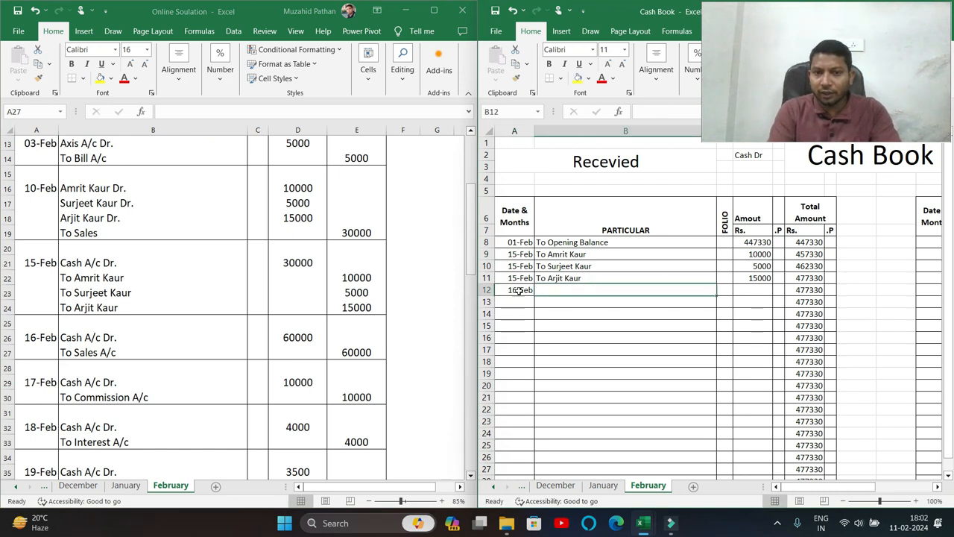
type("To Sales")
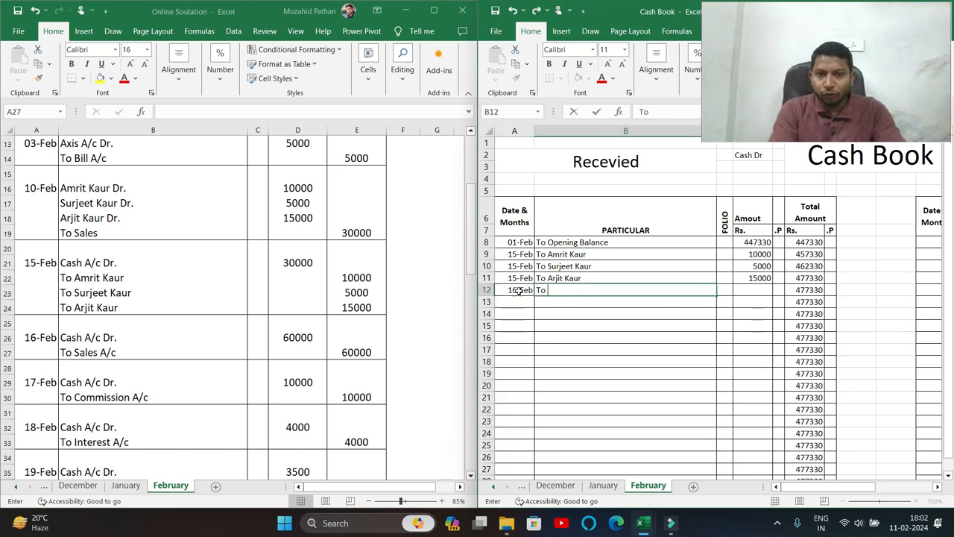
key("Tab")
key("Tab")
type("5000")
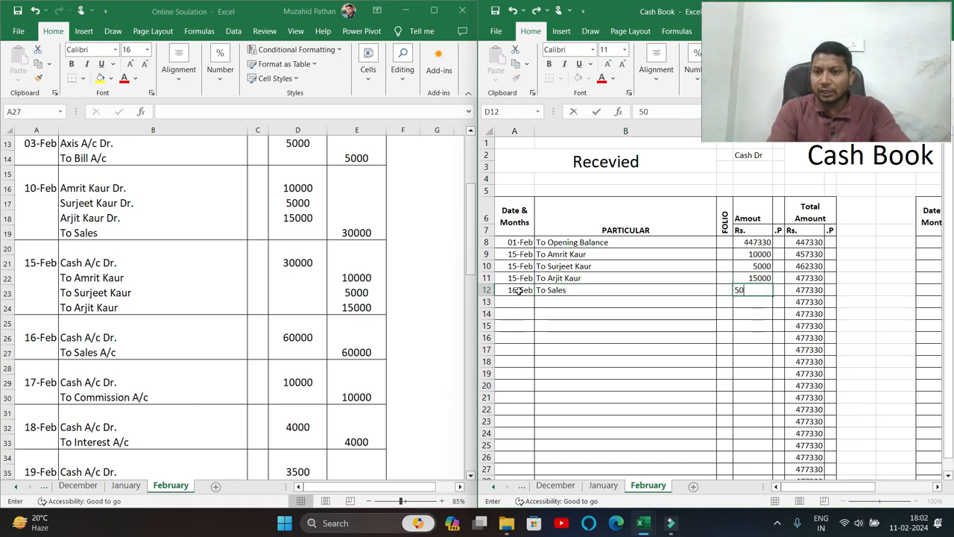
key("BackSpace")
key("BackSpace")
key("BackSpace")
type("60")
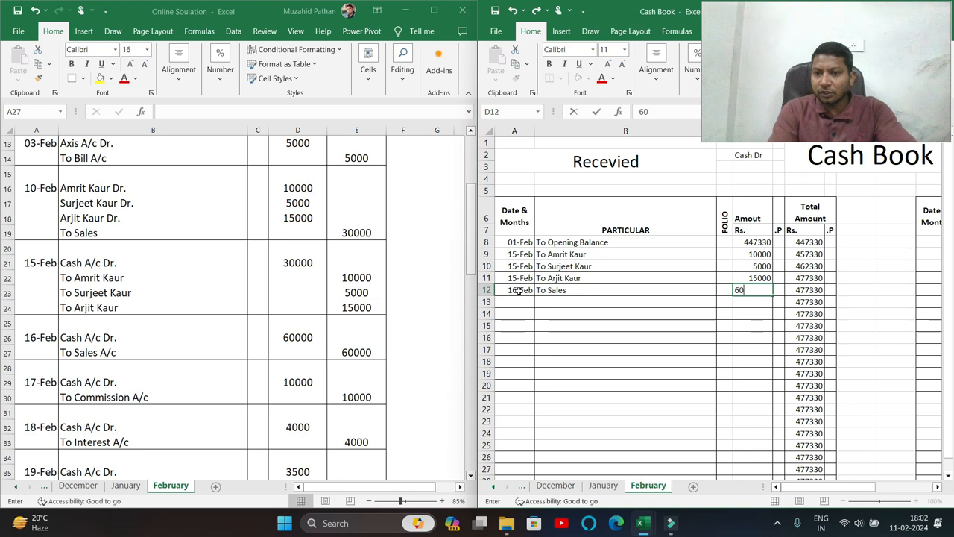
type("000")
key("Return")
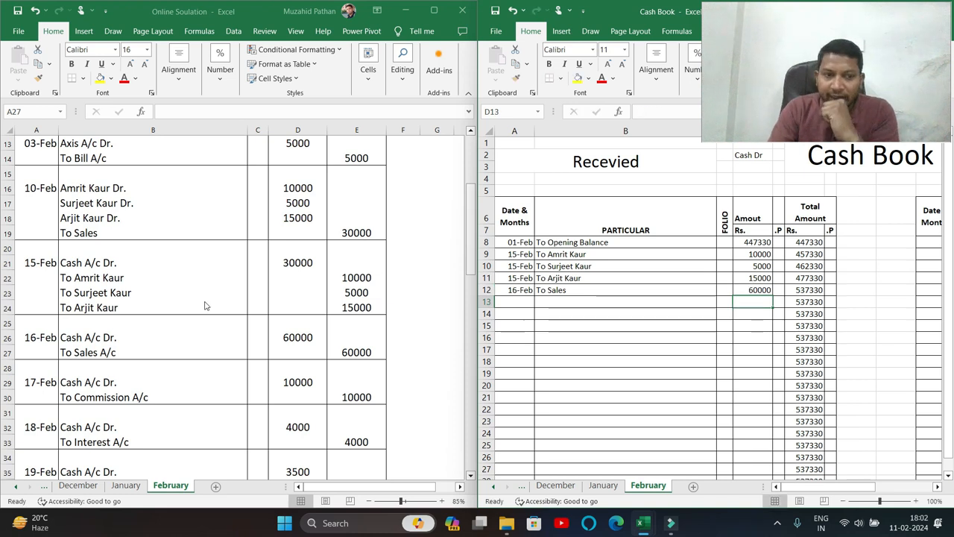
Enter the 17-Feb To Commission receipt of 10000 in row 13.
left_click(94, 330)
left_click(91, 379)
left_click(91, 400)
left_click(526, 301)
type("17/2")
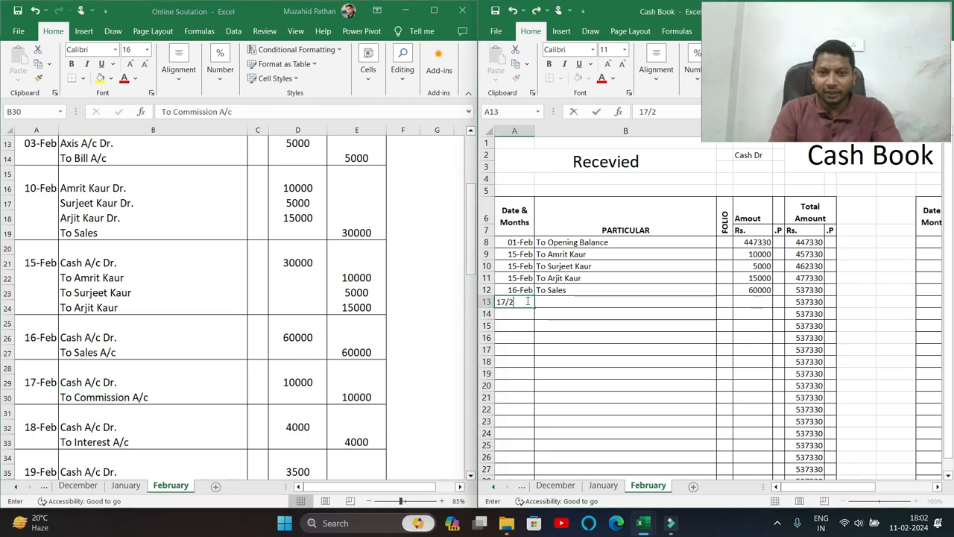
key("Tab")
type("To Com")
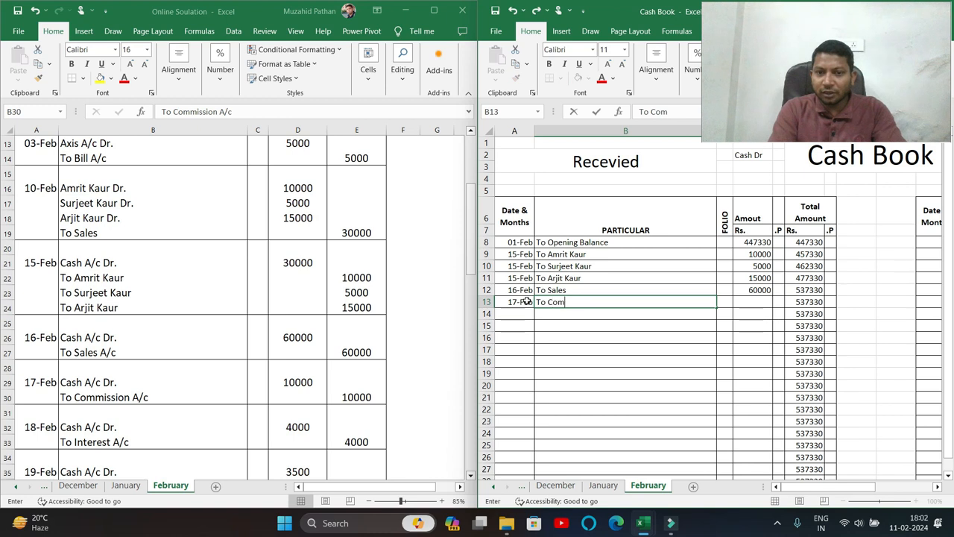
key("Tab")
key("Tab")
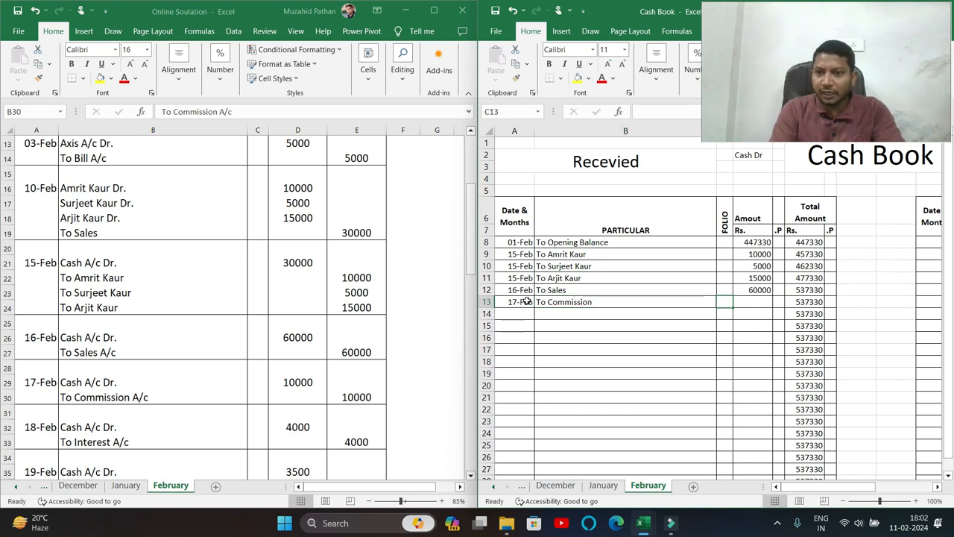
type("1")
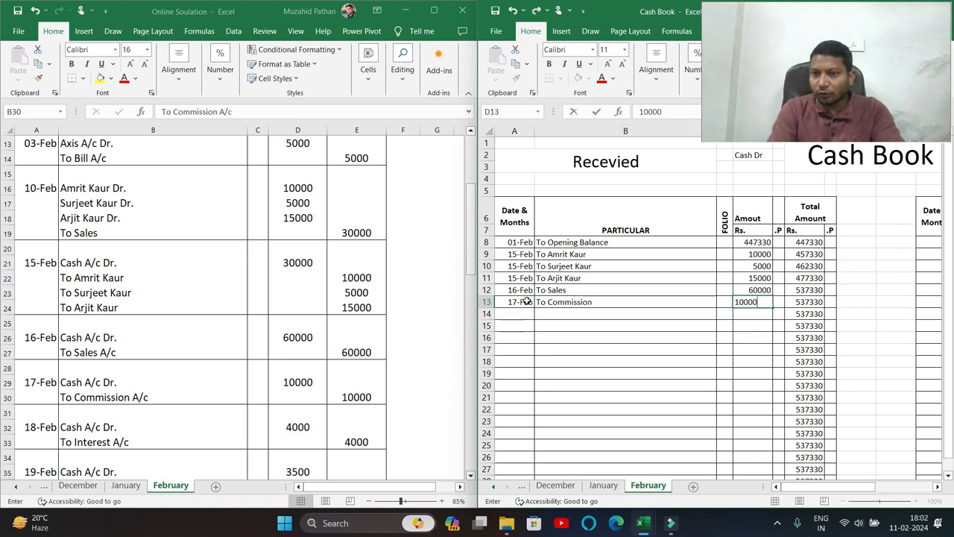
type("0000")
key("Return")
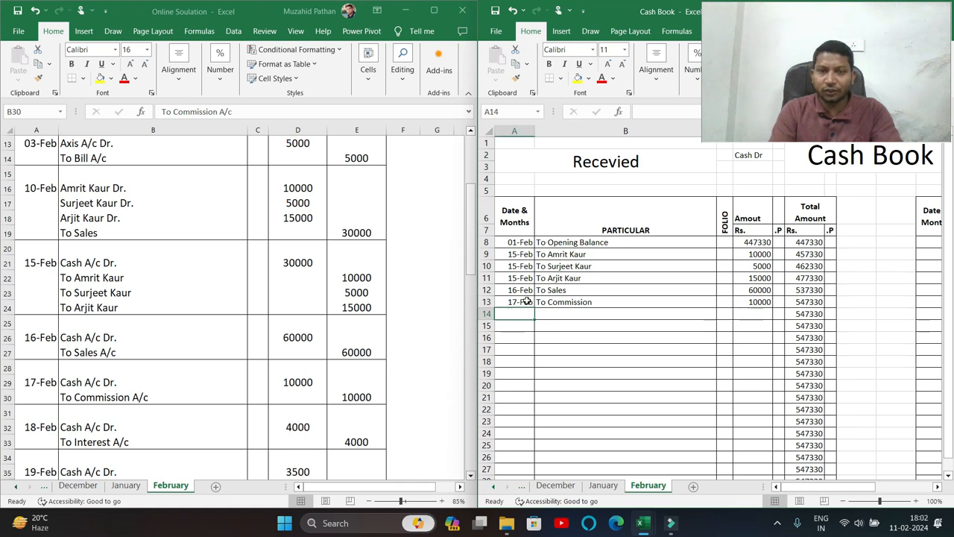
Enter the 18-Feb To Interest receipt of 4000 in row 14.
left_click(83, 422)
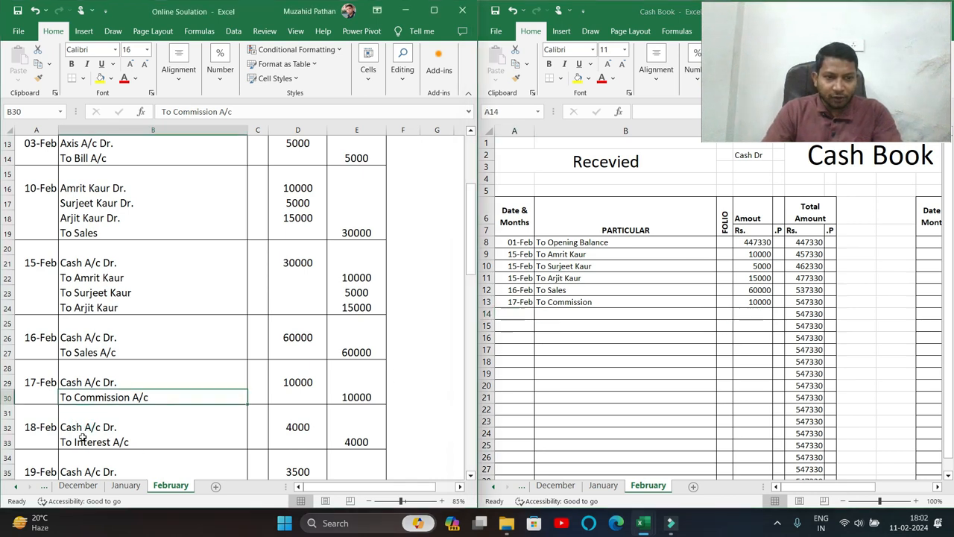
left_click(522, 315)
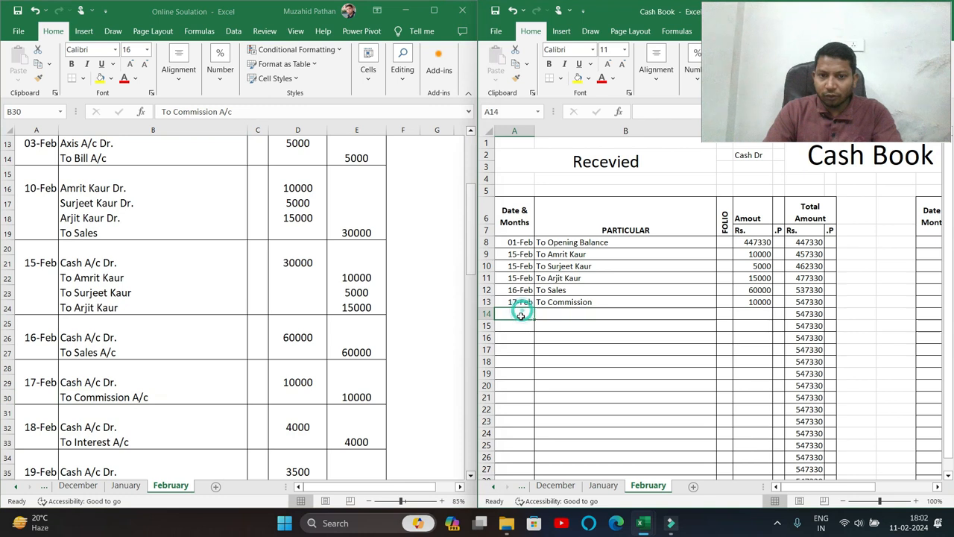
type("18")
type("-feb")
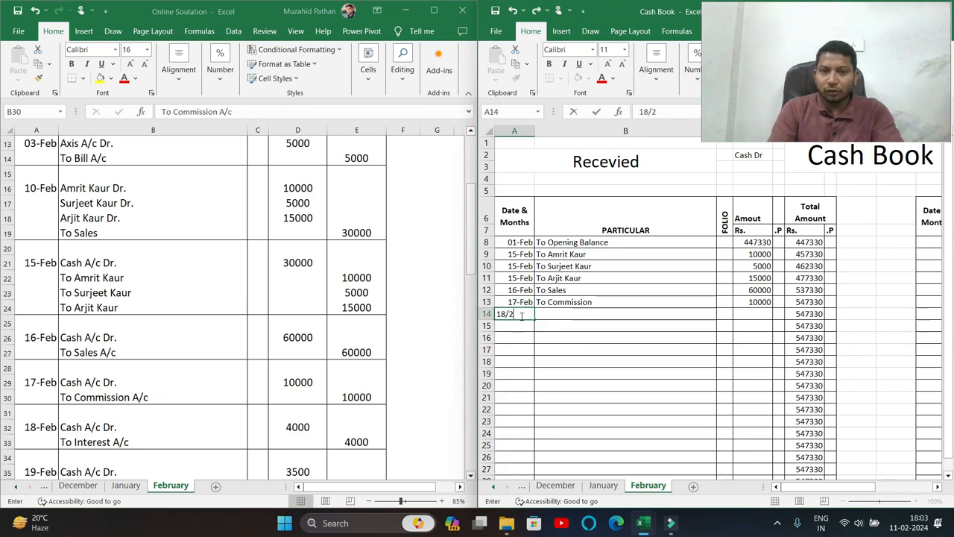
key("Tab")
type("To")
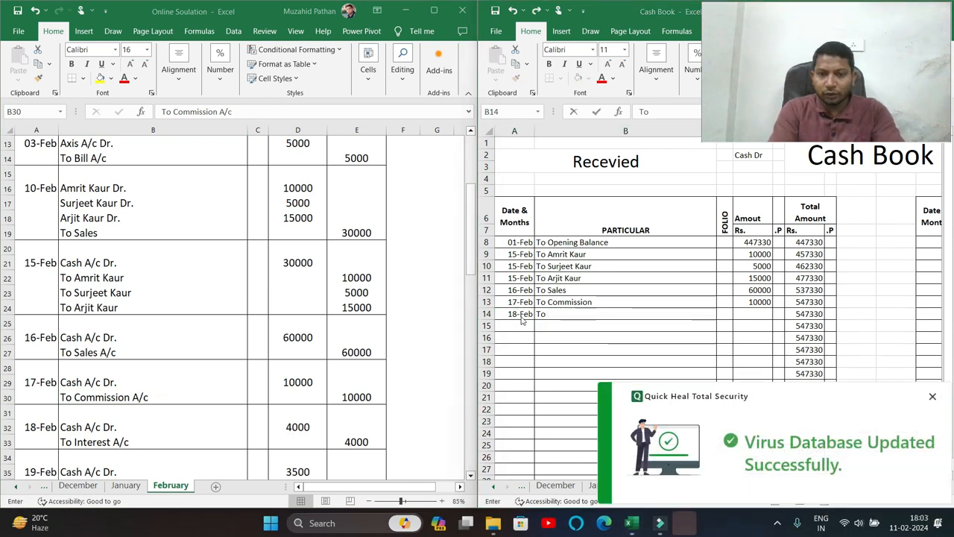
left_click(932, 396)
type("Int")
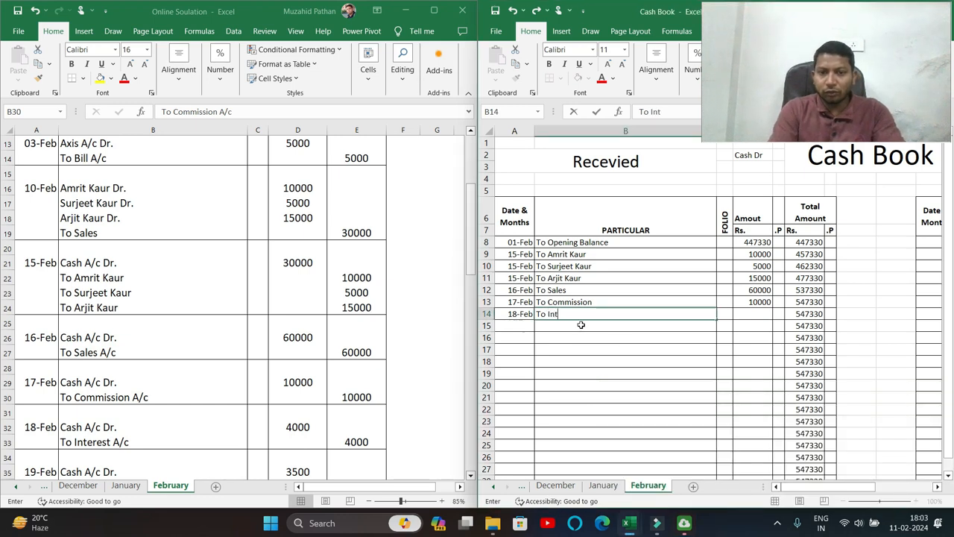
type("erest")
key("Tab")
key("Tab")
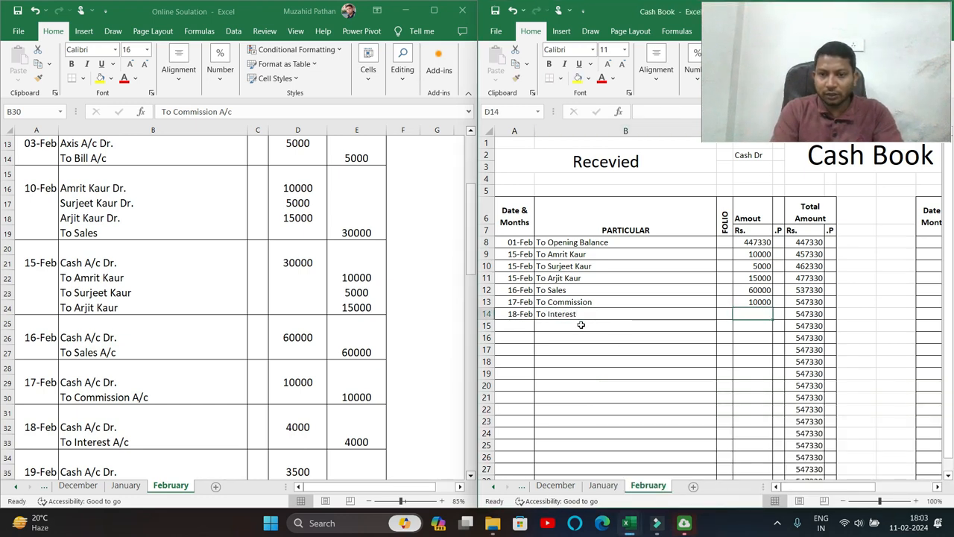
type("30")
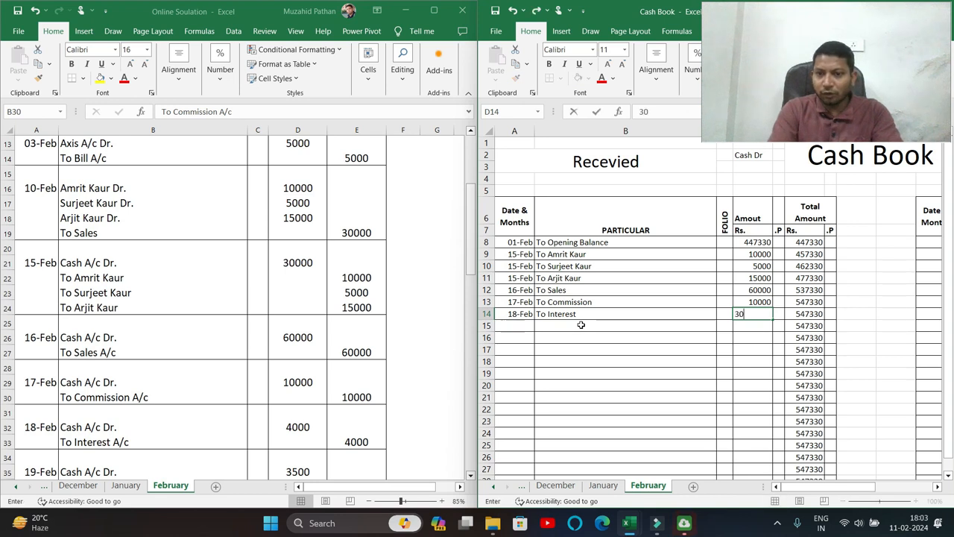
key("BackSpace")
key("BackSpace")
type("4000")
key("Tab")
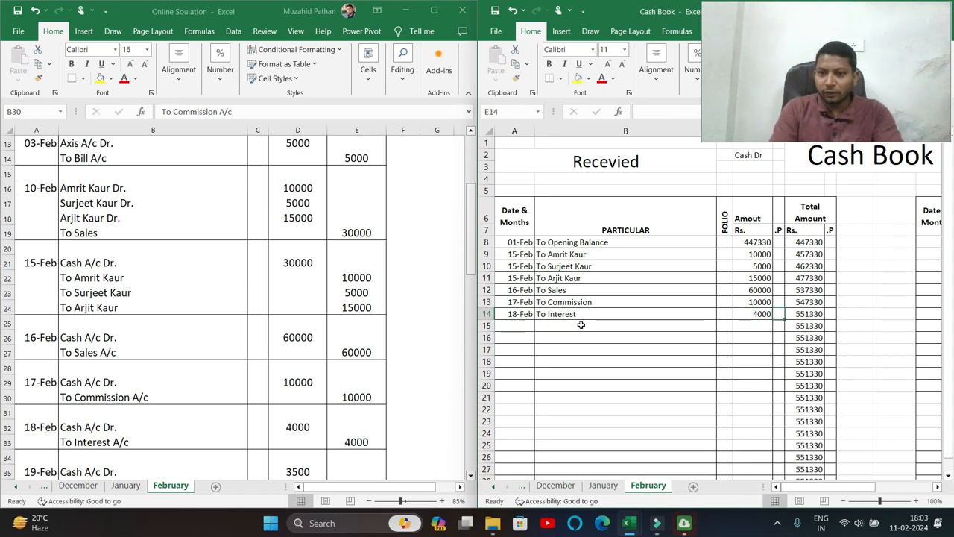
left_click(119, 402)
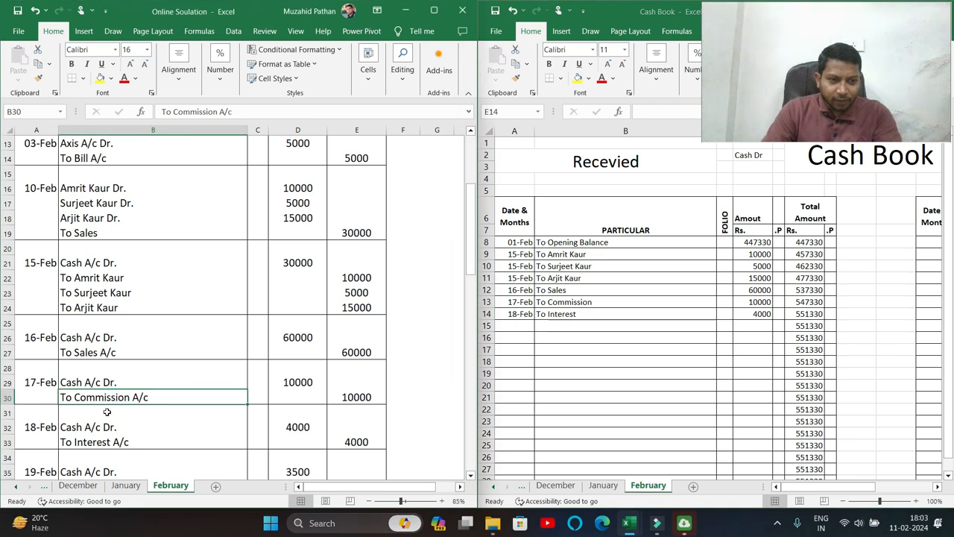
Enter 19-Feb, To Rent and 3500 in row 15 of the receipts side.
scroll(150, 419, "down", 2)
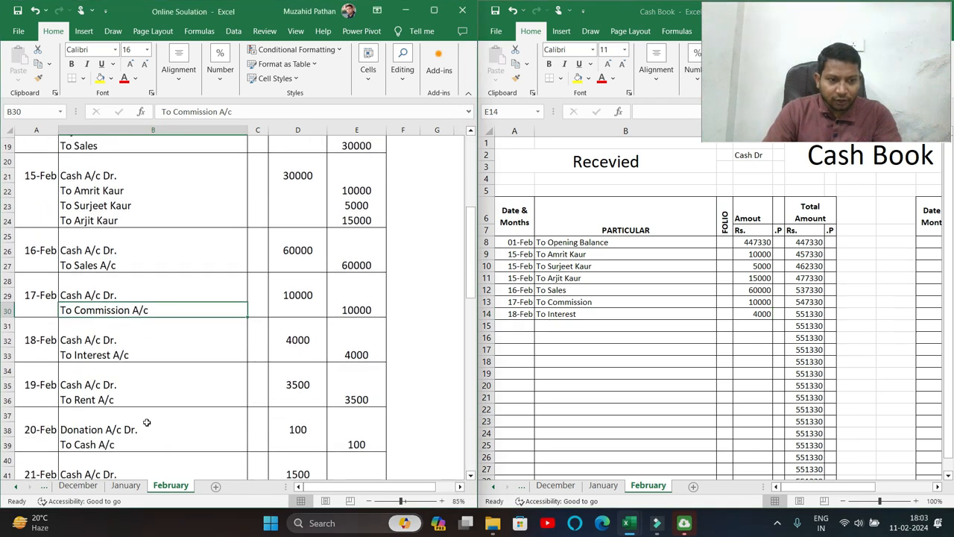
left_click(115, 397)
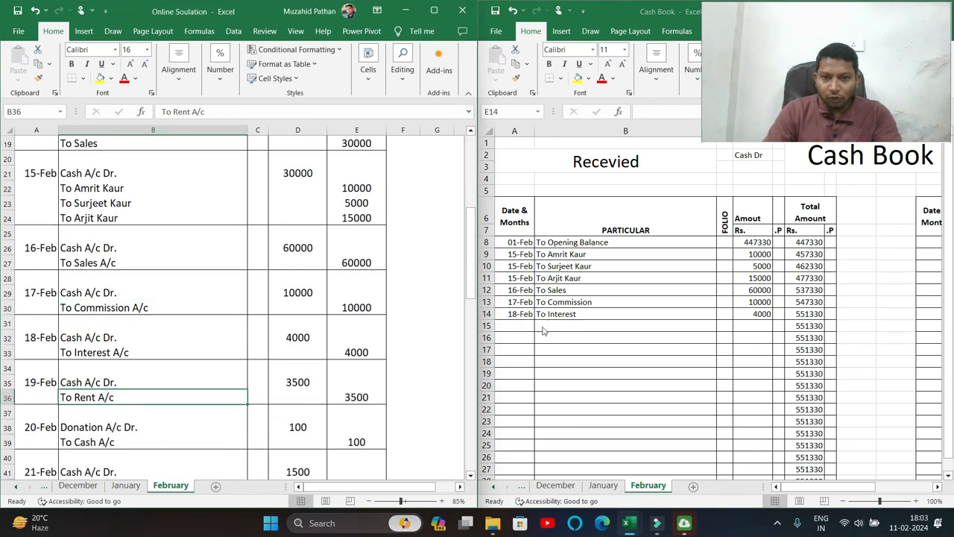
left_click(495, 319)
left_click(508, 329)
type("19-2")
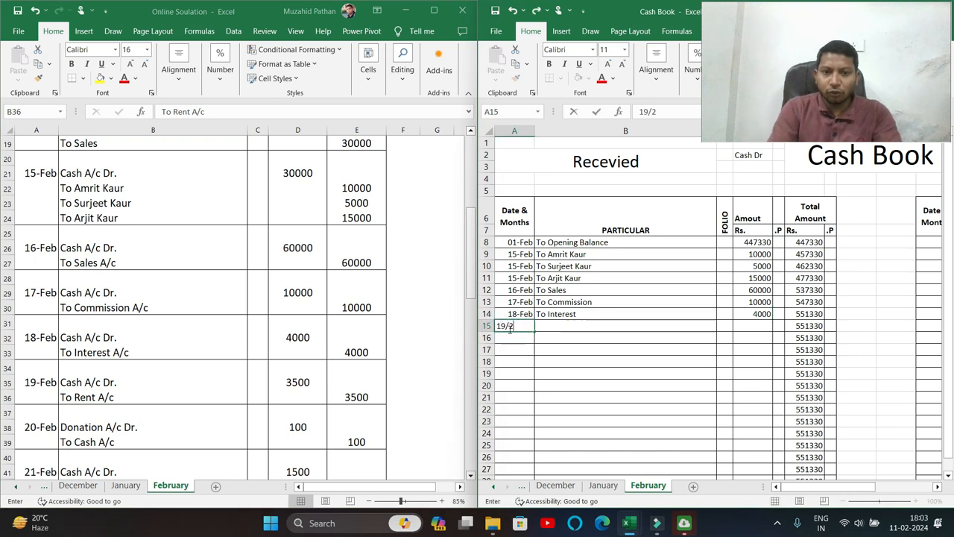
key("Tab")
type("To Re")
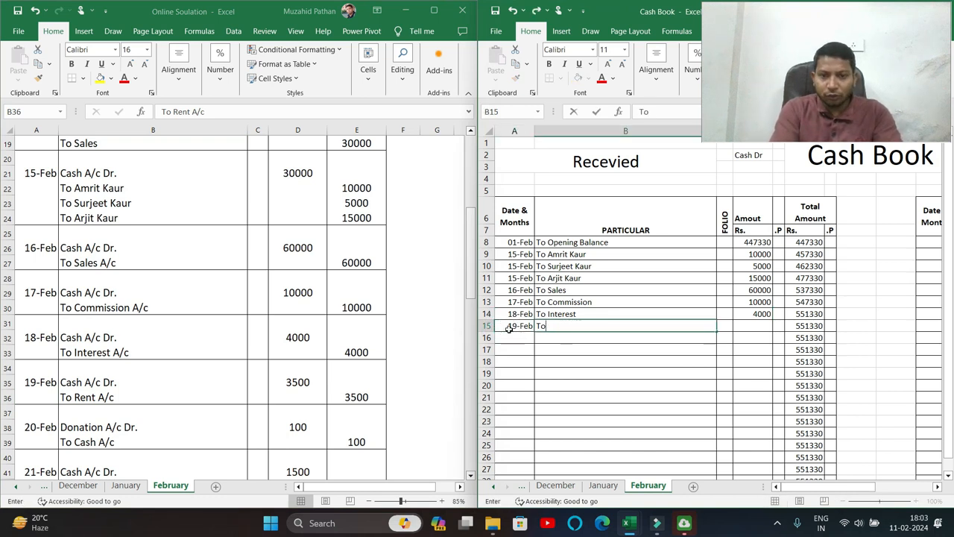
key("Tab")
key("Tab")
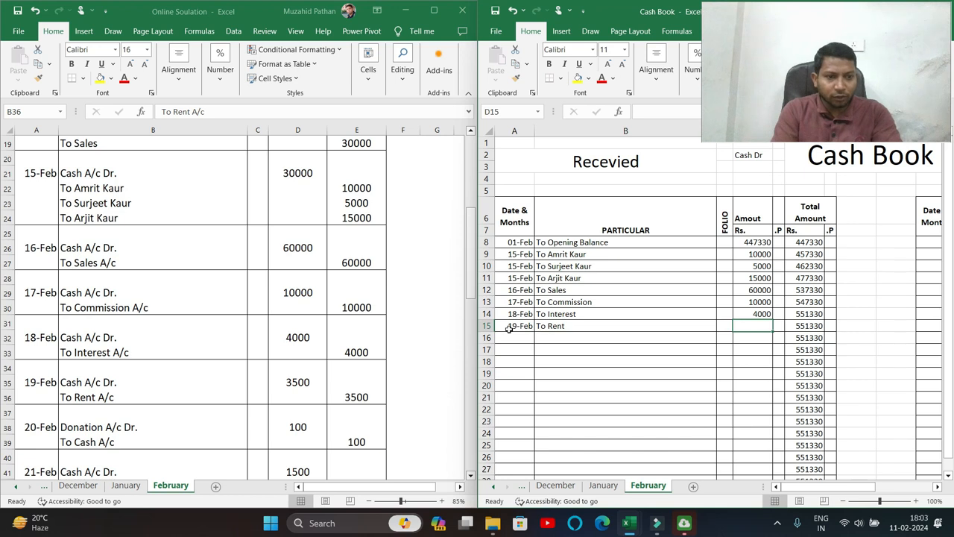
type("35")
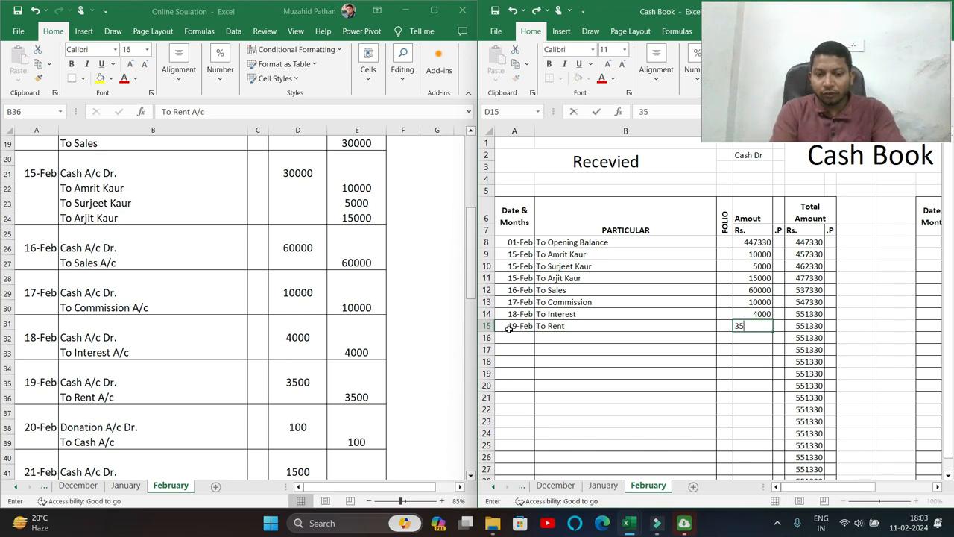
type("00")
key("Return")
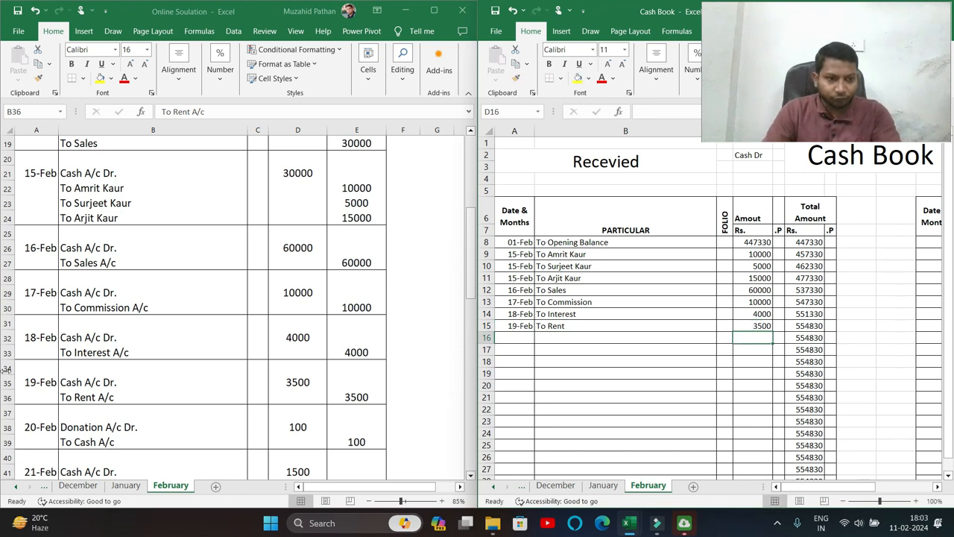
left_click(96, 381)
scroll(93, 365, "down", 3)
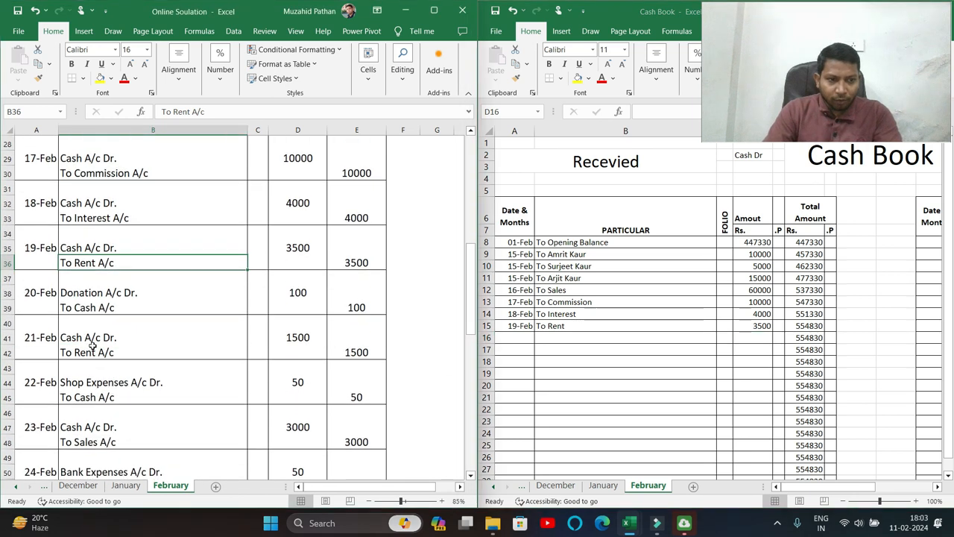
Enter 22/2, By Shop Expenses and 50 in row 8 of the payment side.
left_click_drag(92, 335, 93, 350)
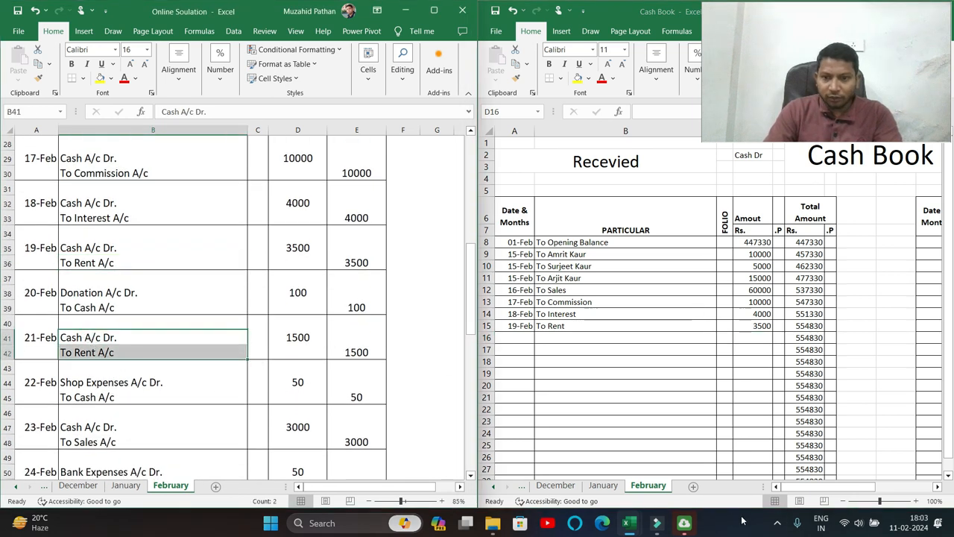
left_click_drag(811, 486, 865, 486)
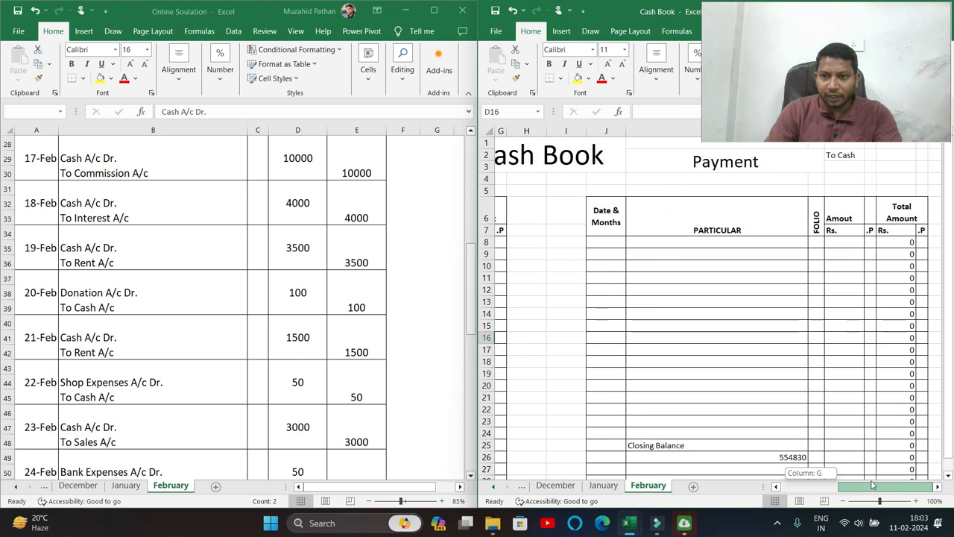
left_click(613, 244)
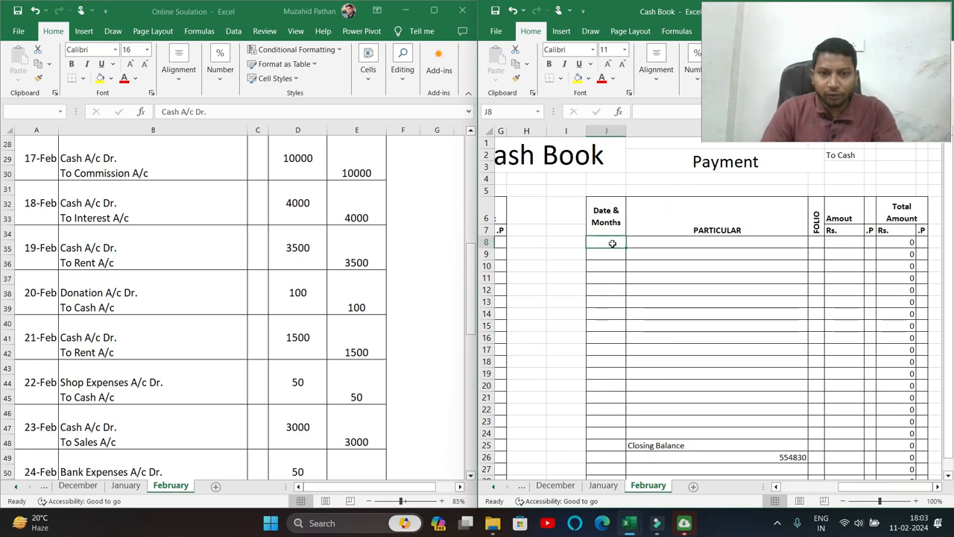
type("22/2")
key("Tab")
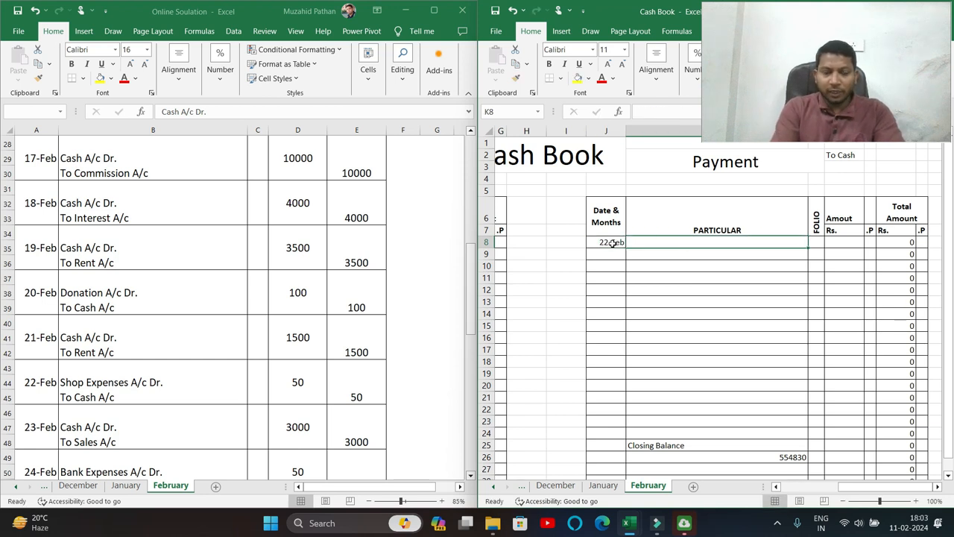
type("By Shop Expens")
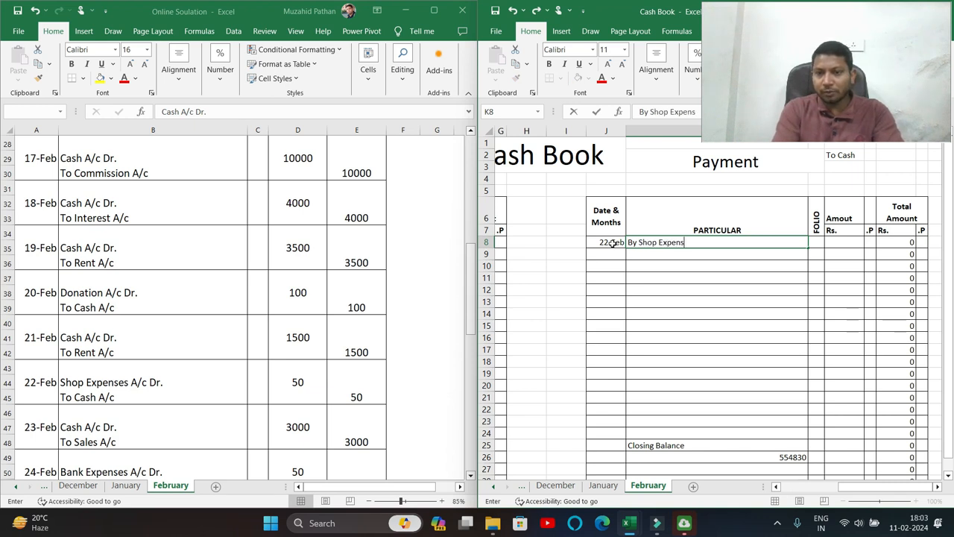
type("es")
key("Tab")
key("Tab")
type("50")
key("Tab")
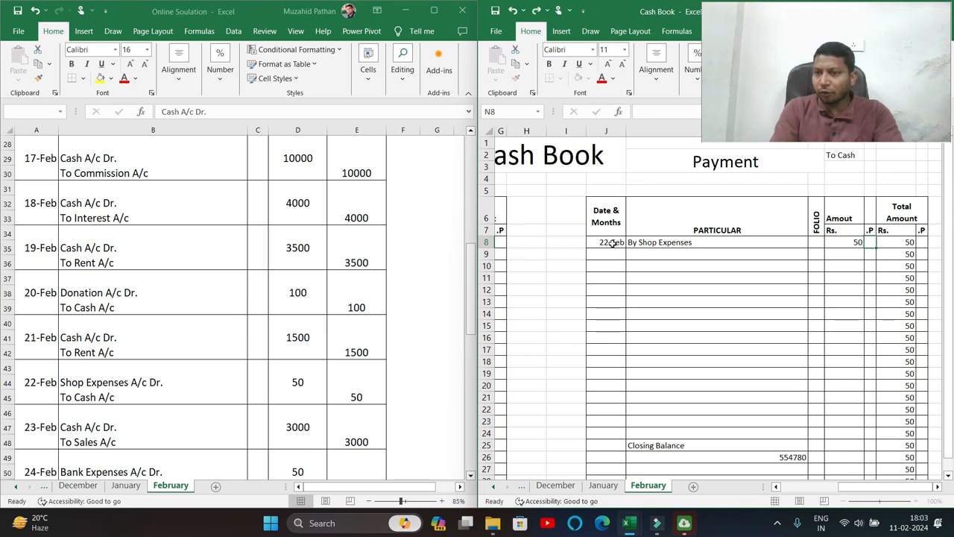
left_click(585, 254)
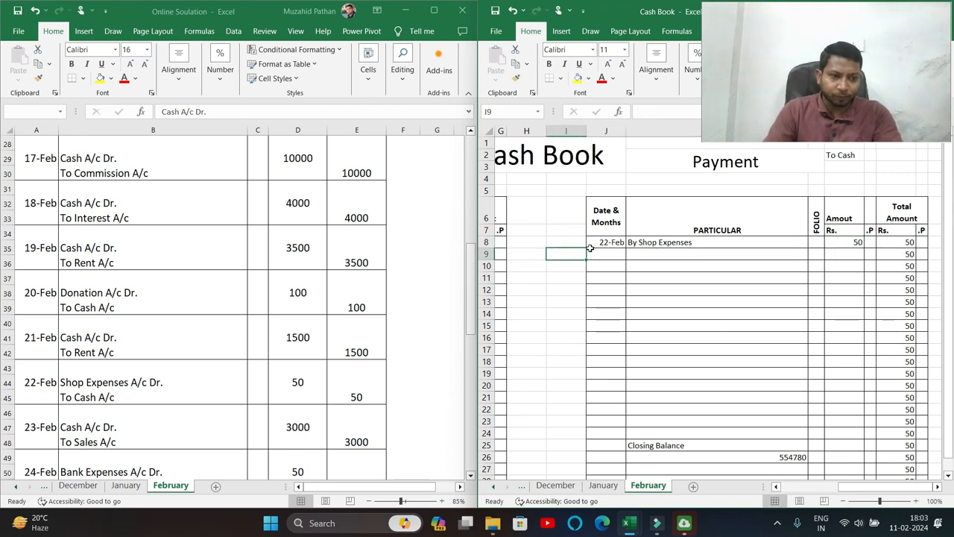
left_click(104, 395)
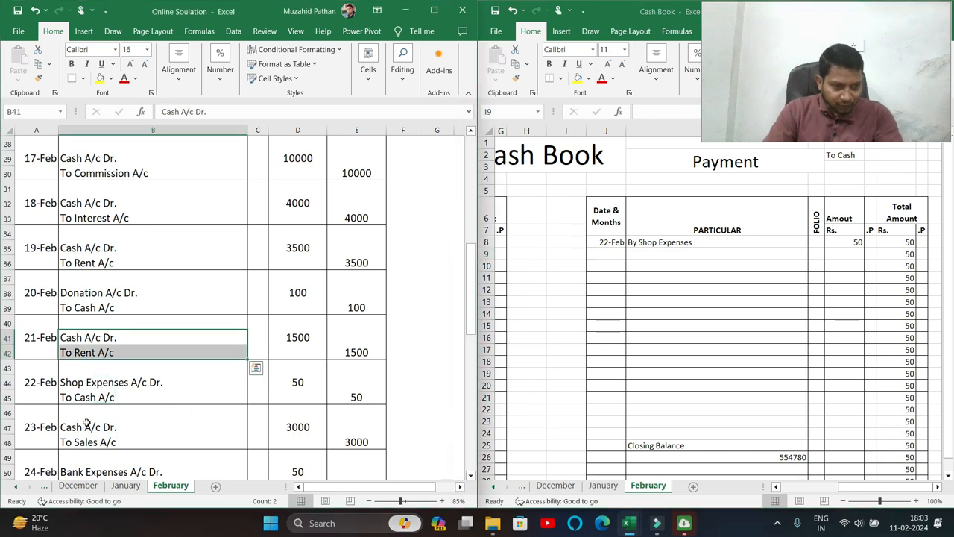
left_click(88, 395)
Start the next receipt row with a 23-Feb date, leaving particulars and amount blank.
left_click(88, 438)
left_click_drag(909, 486, 782, 493)
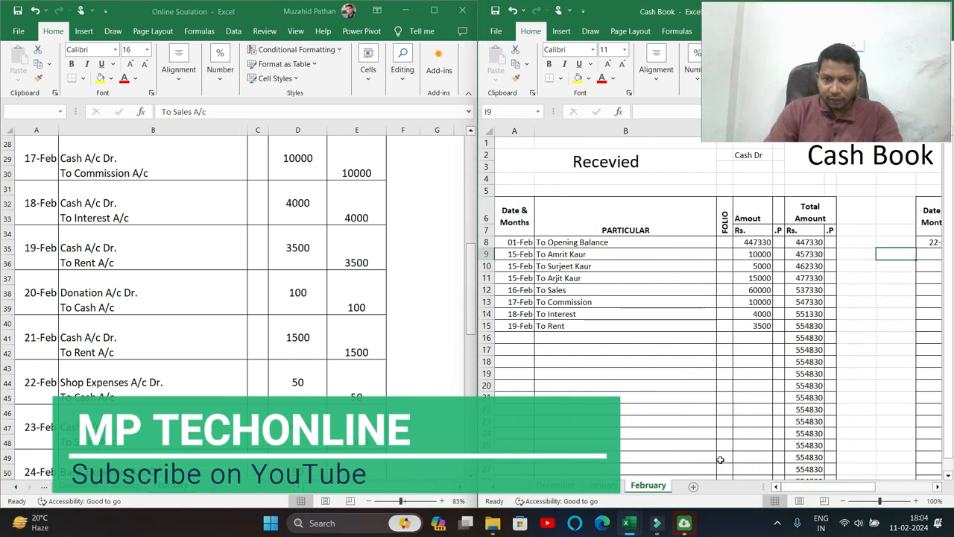
left_click(511, 337)
type("24")
key("BackSpace")
type("3")
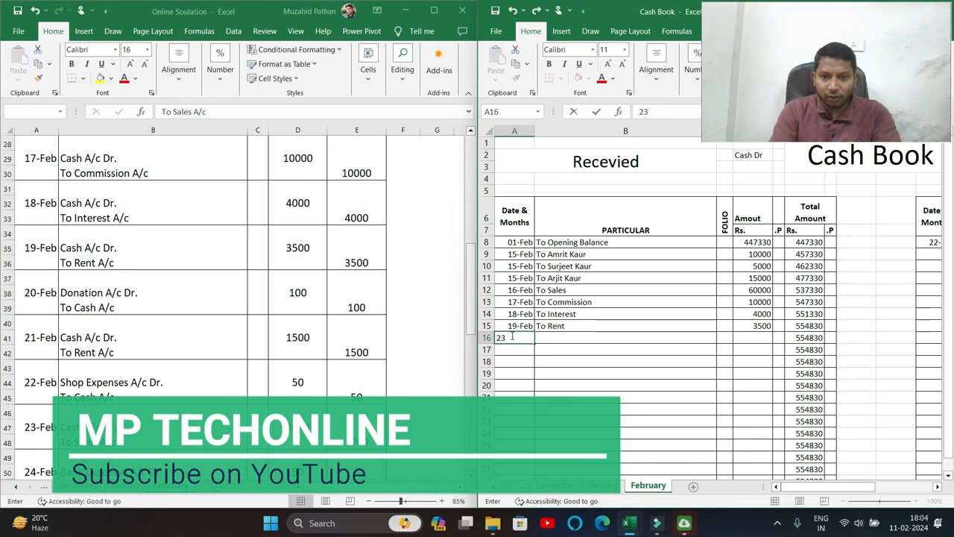
type("/2")
key("Tab")
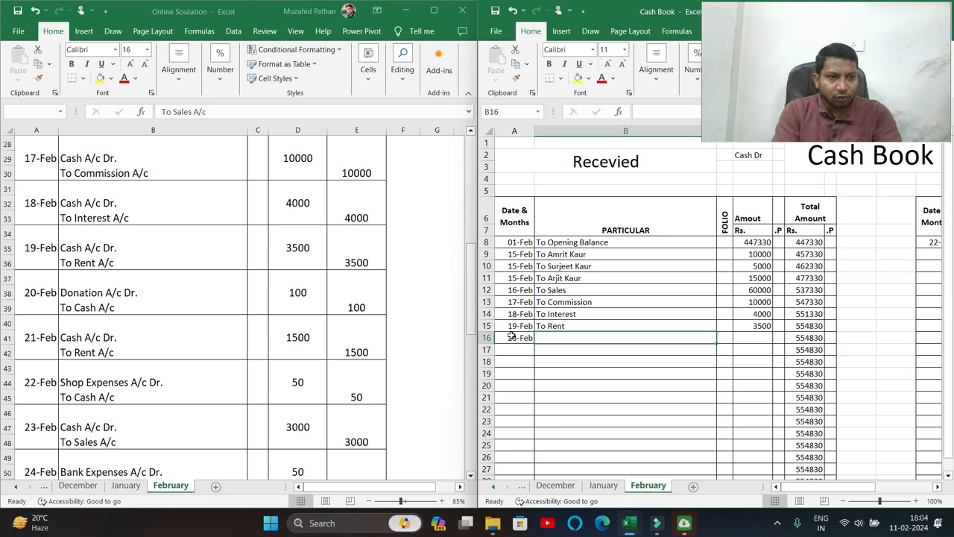
type("To")
key("Escape")
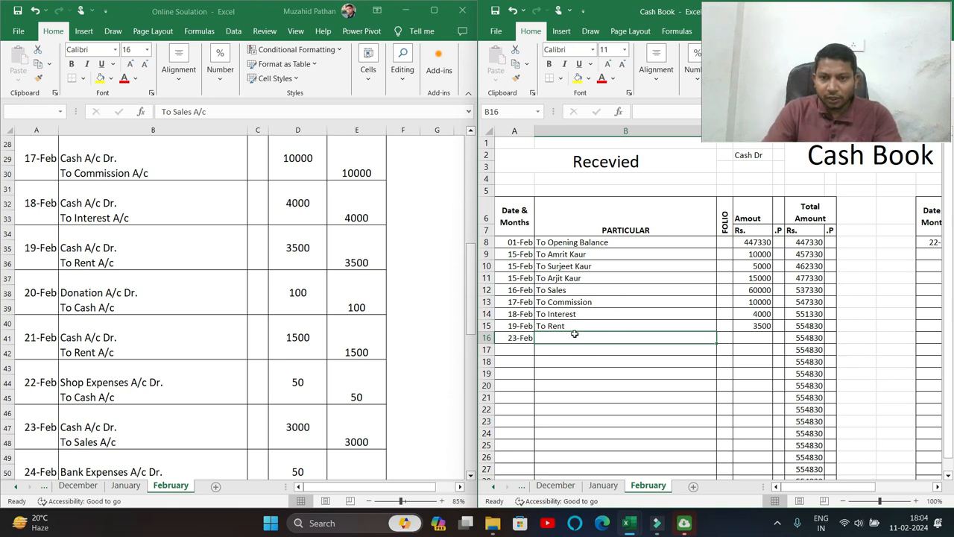
left_click(97, 356)
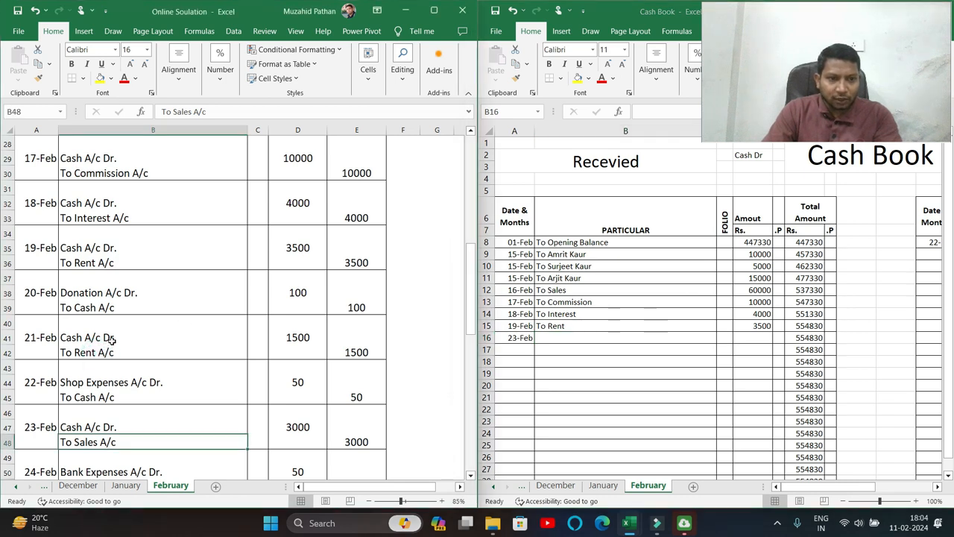
left_click_drag(811, 488, 874, 494)
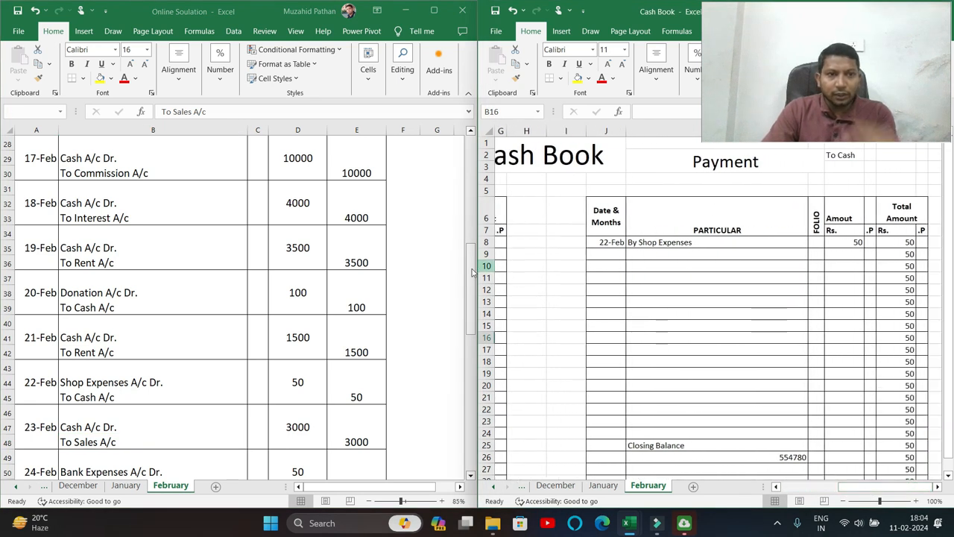
Compare the 19-Feb rent (3500) and 20-Feb donation journal entries against the cash book.
left_click(135, 257)
left_click(313, 252)
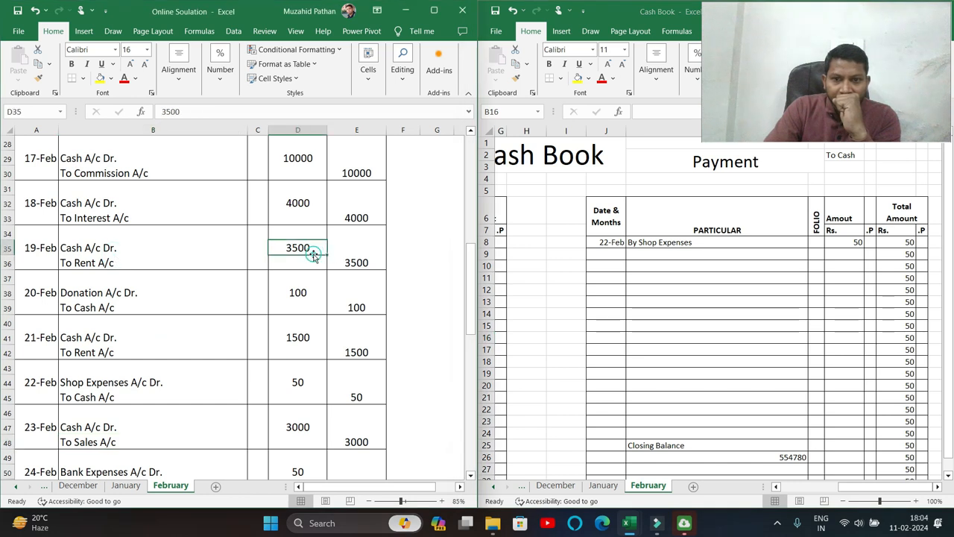
left_click_drag(859, 489, 807, 488)
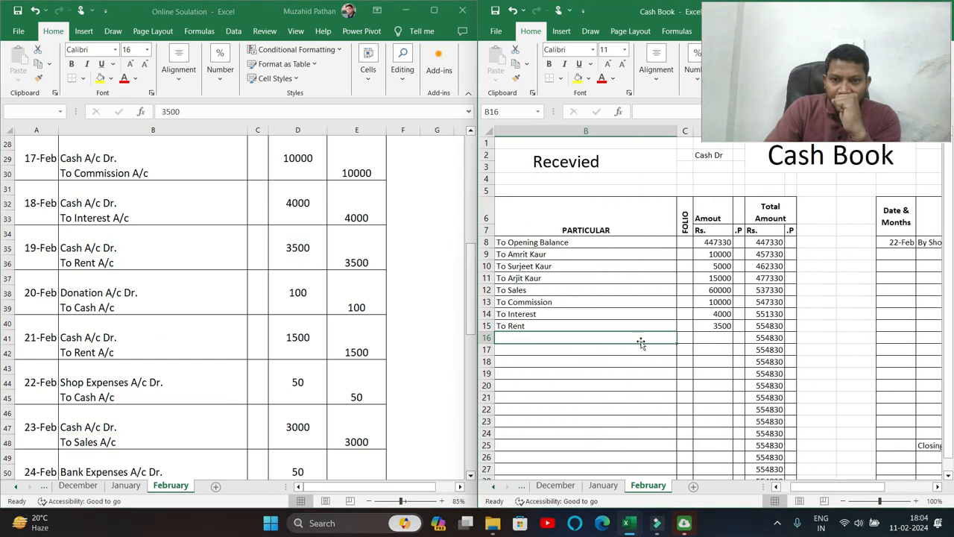
left_click(79, 258)
left_click(93, 298)
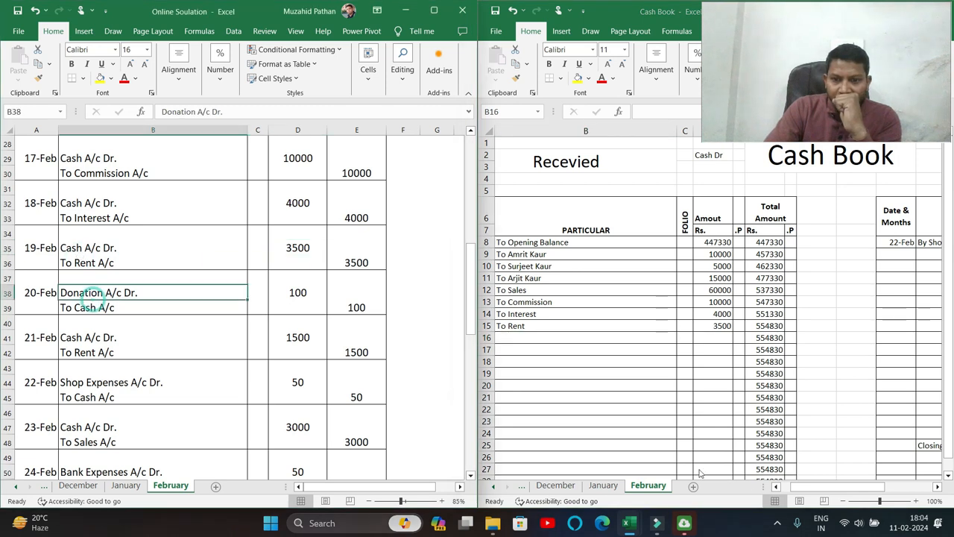
left_click_drag(818, 490, 859, 490)
Change the first payment amount in M8 from 50 to 100.
left_click(892, 242)
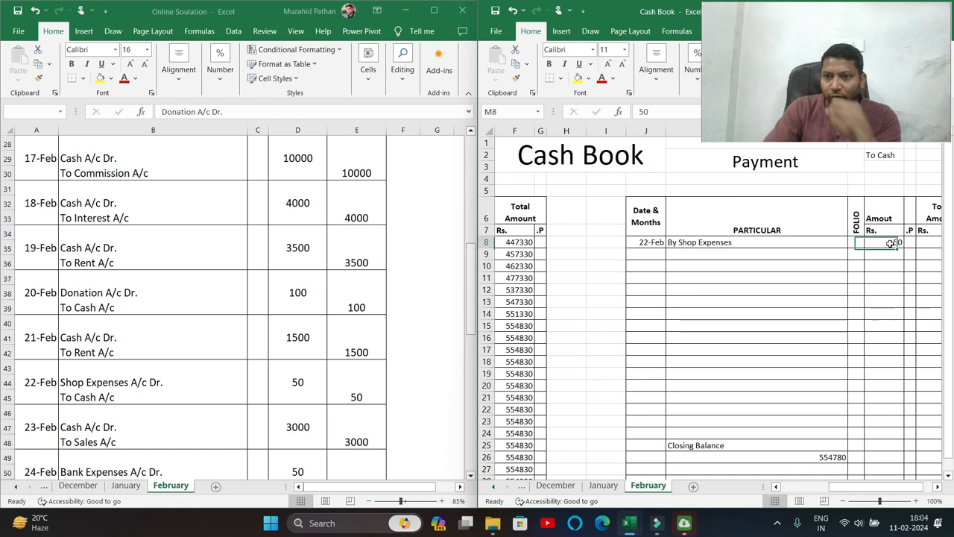
type("100")
key("Return")
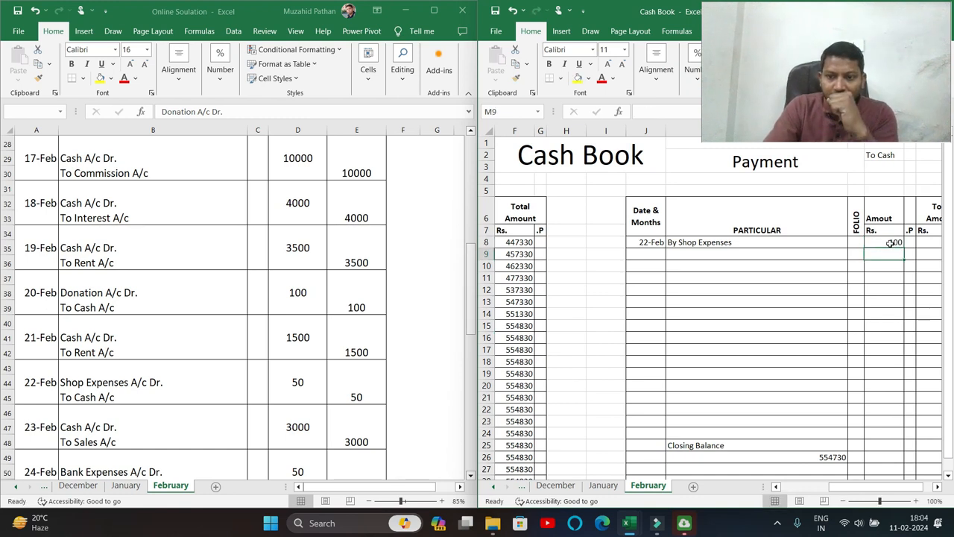
left_click(120, 303)
left_click(97, 337)
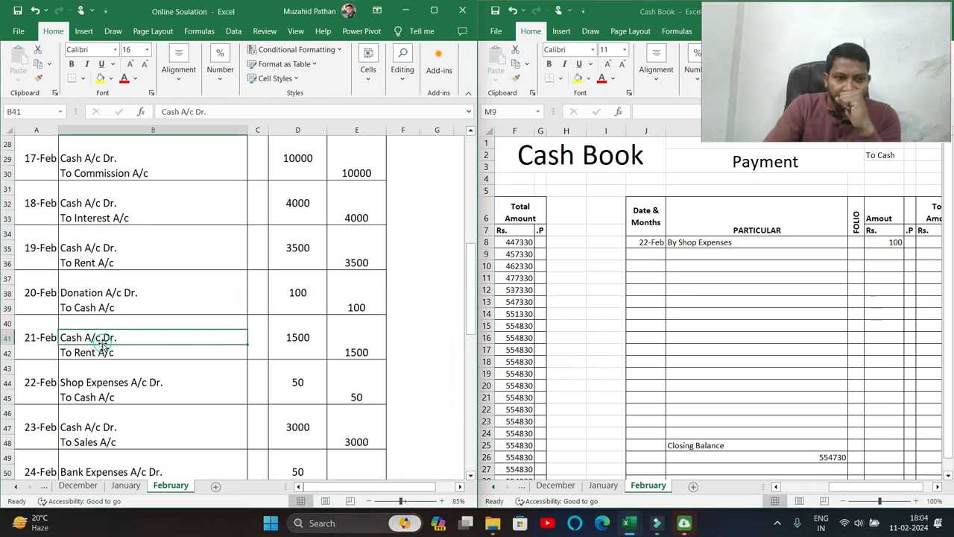
left_click_drag(863, 488, 823, 489)
Enter a 21-Feb To Rent receipt of 1500 in row 16 of the Received side.
left_click(522, 337)
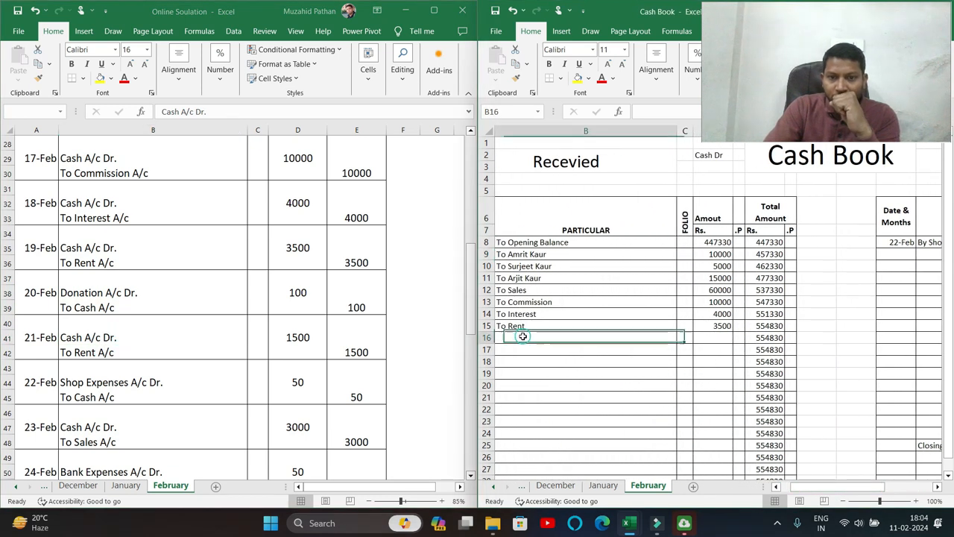
key("ctrl+d")
key("Right")
key("Left")
key("Left")
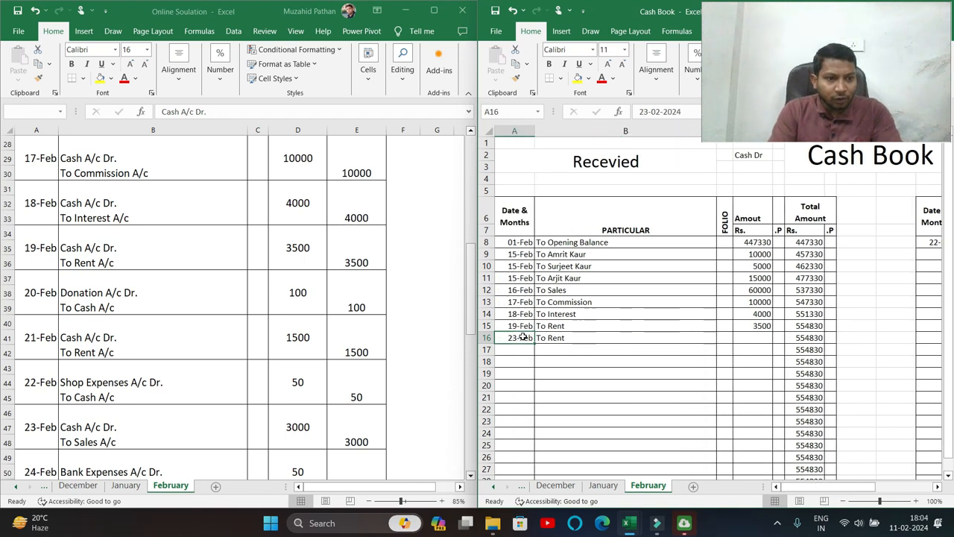
type("21/")
type("2")
key("Tab")
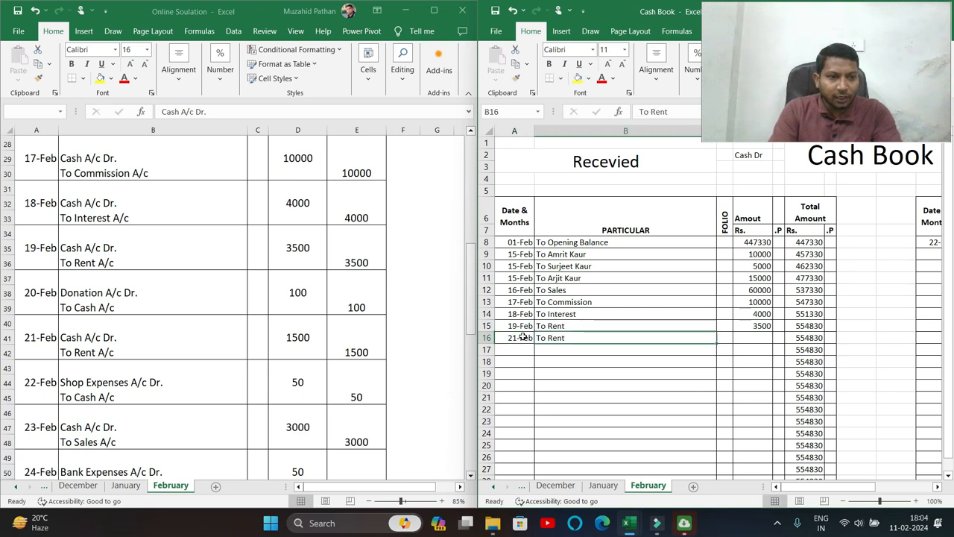
key("Tab")
key("Tab")
type("1500")
key("Return")
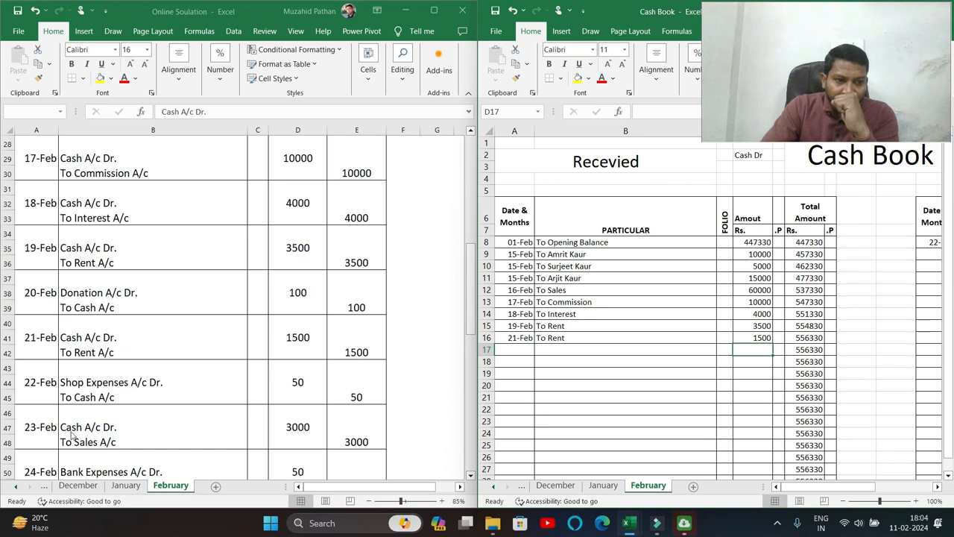
left_click(106, 389)
left_click_drag(824, 487, 863, 488)
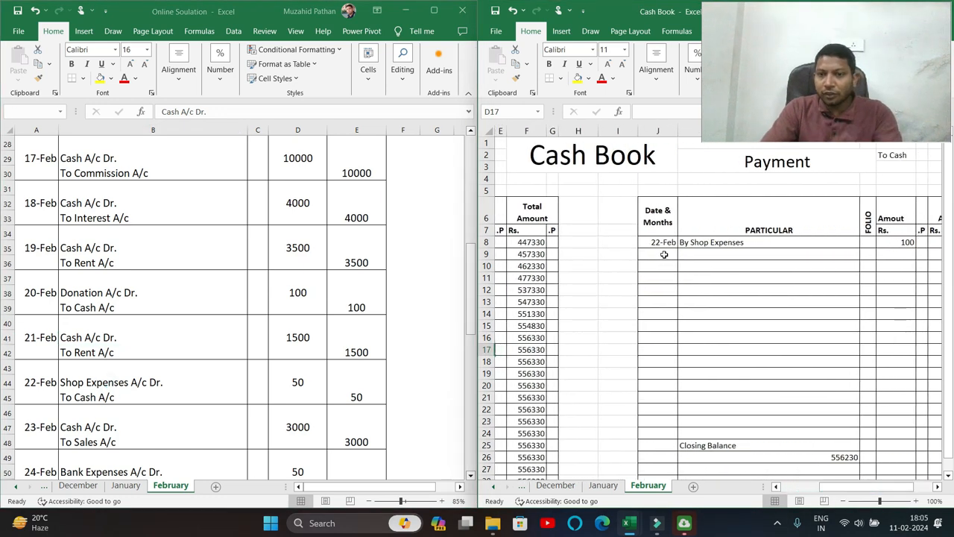
Date the two payments 20-Feb and 22-Feb and name the first one By Donation.
left_click(663, 254)
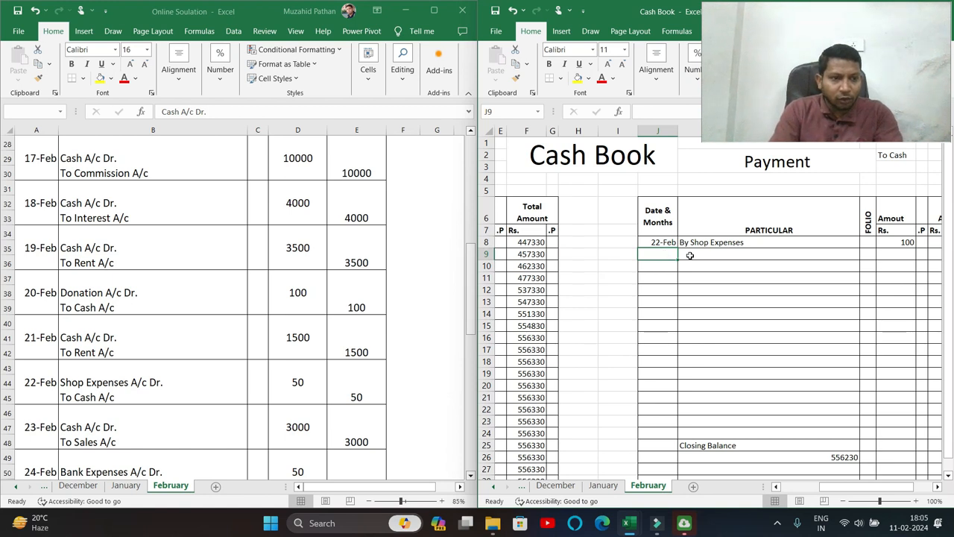
key("Up")
type("20")
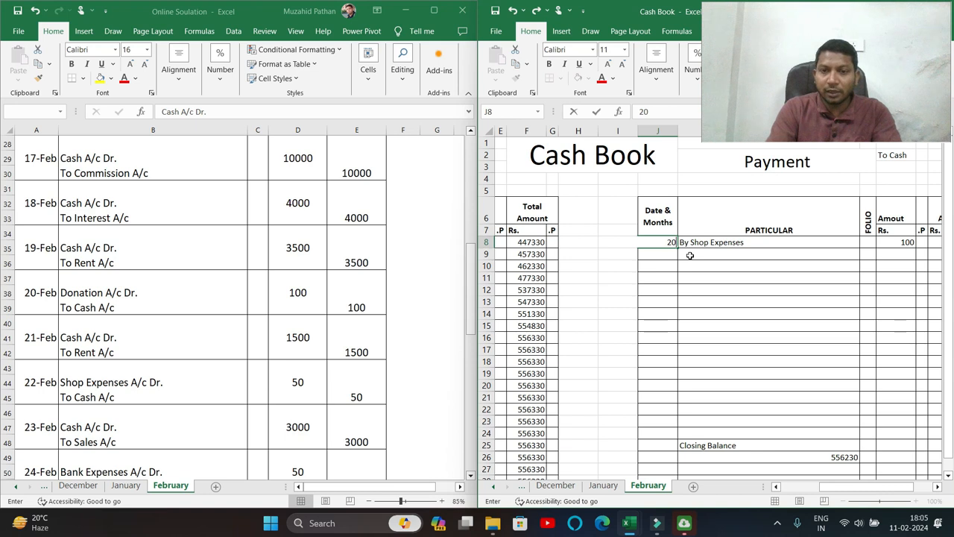
key("Return")
type("20")
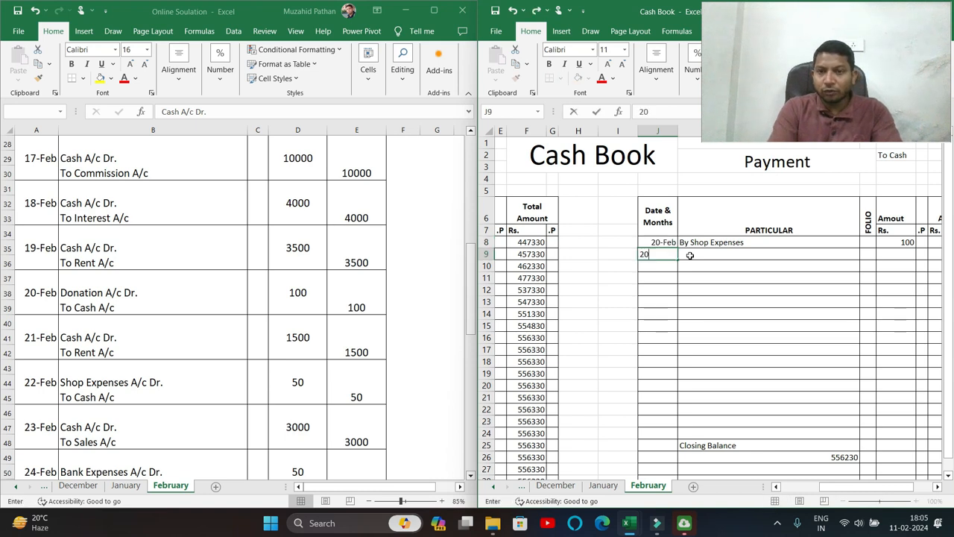
type("/2")
key("Tab")
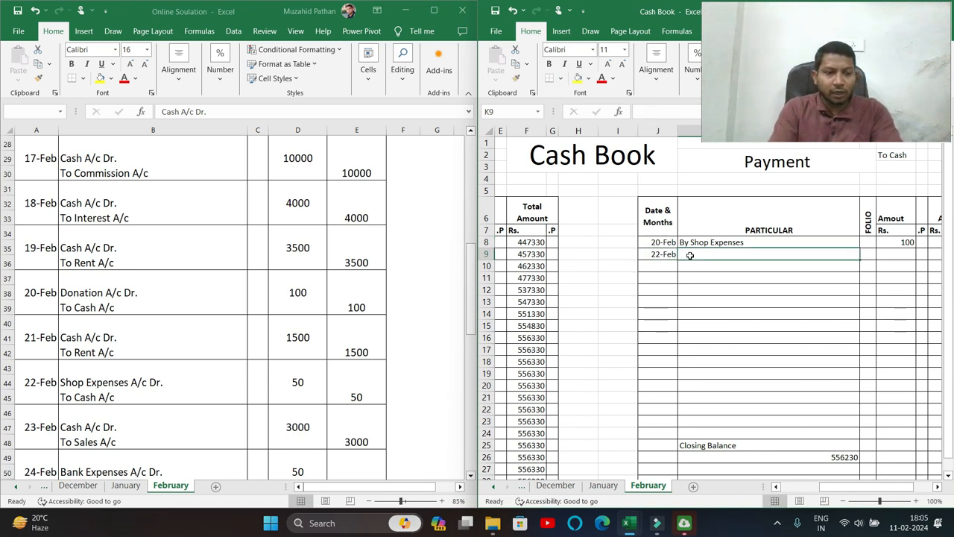
type("By S")
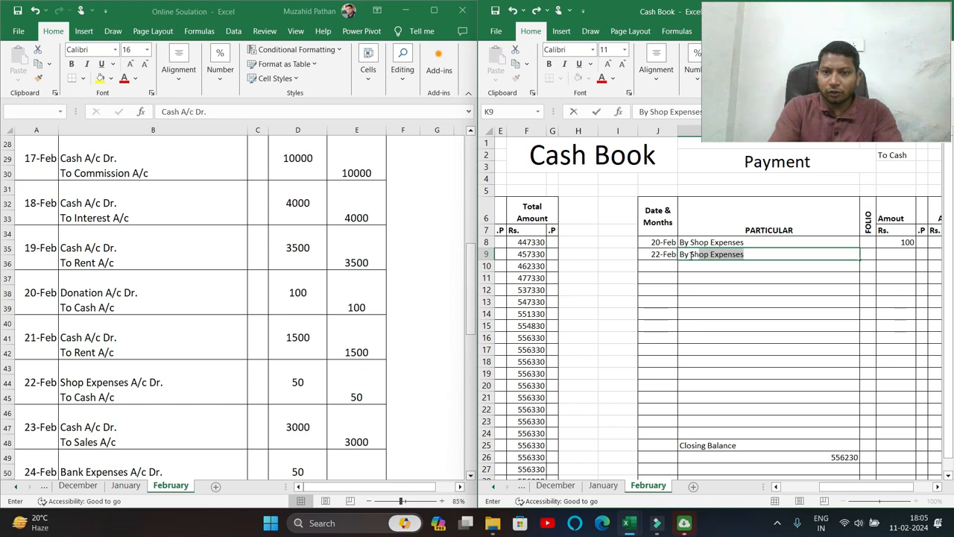
key("Escape")
key("Up")
type("By Donation")
key("Return")
Make the second payment By Shop Expenses with an amount of 50.
type("By Shop E")
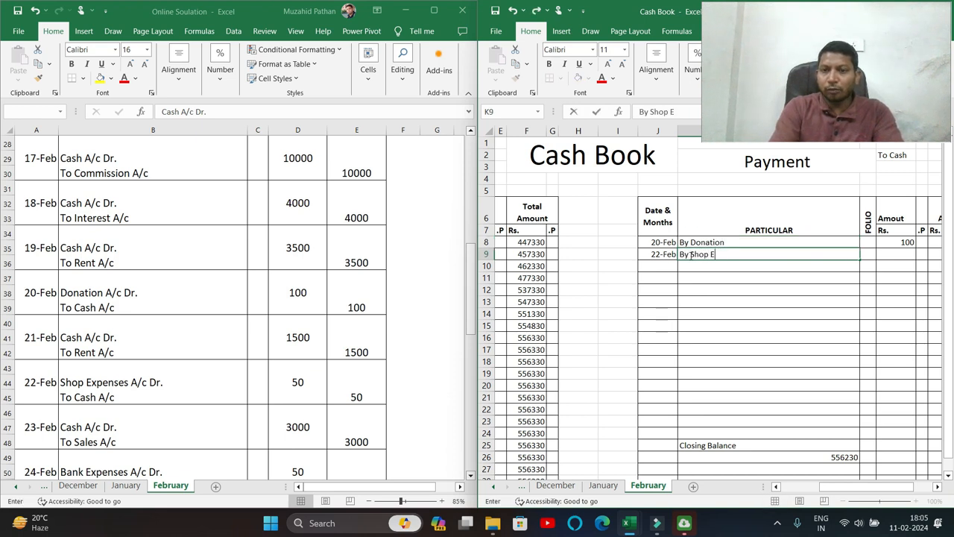
key("Tab")
key("Tab")
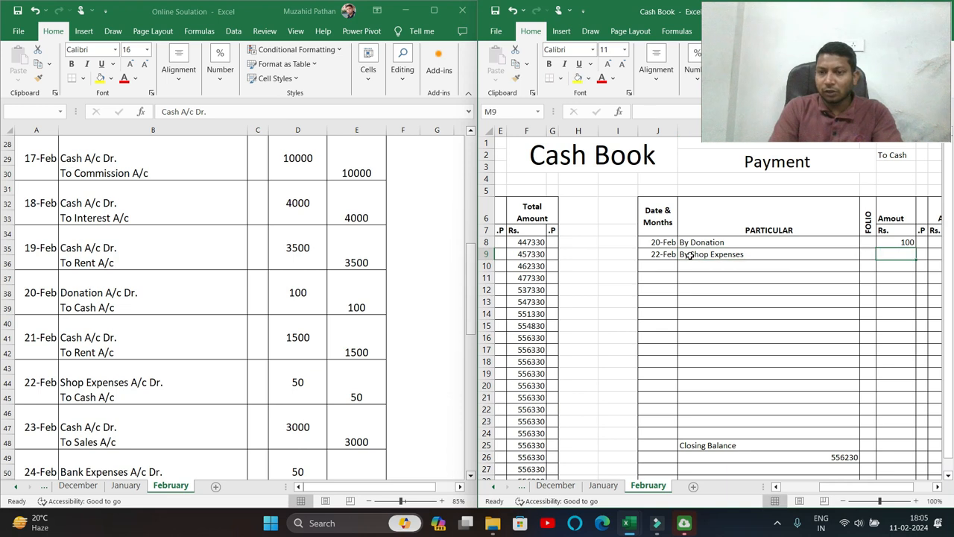
key("Up")
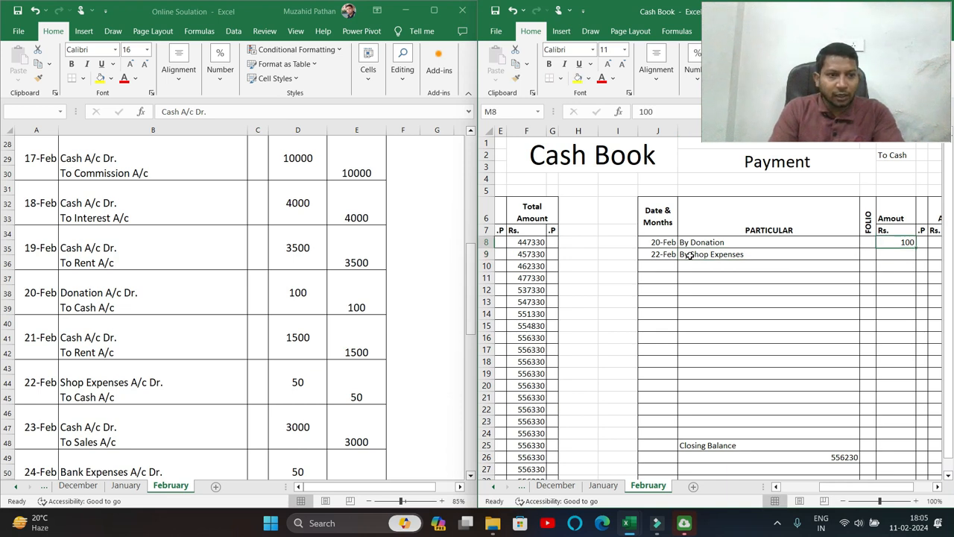
key("Down")
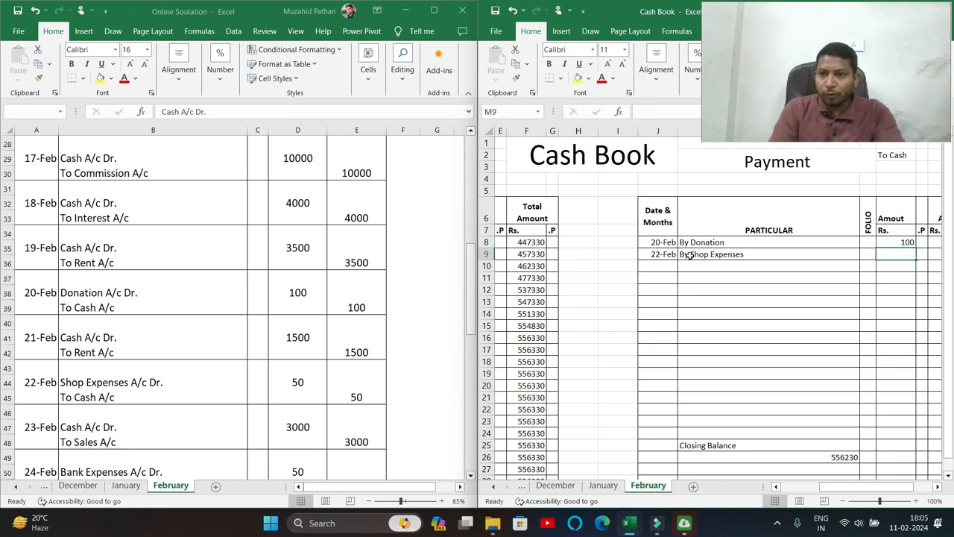
type("50")
key("Tab")
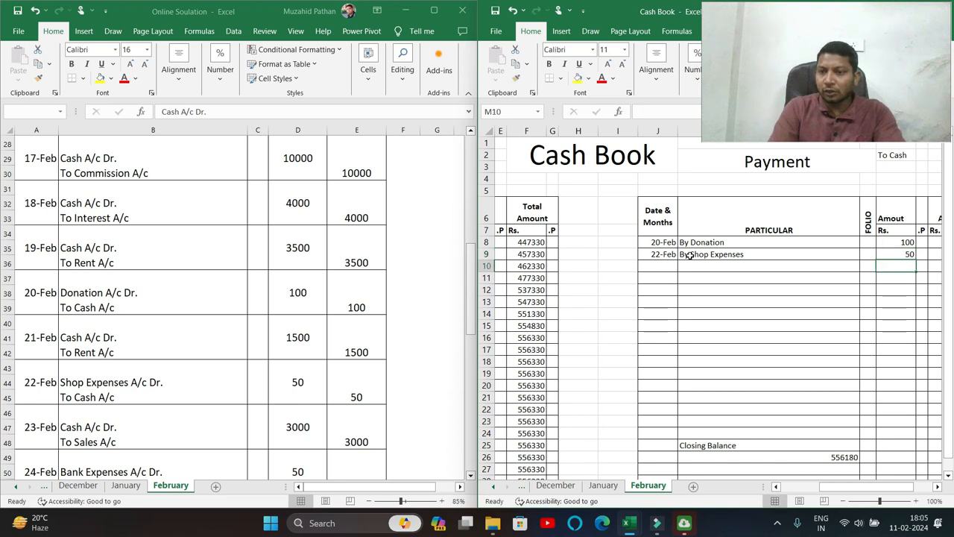
key("Left")
key("Left")
key("Left")
key("Left")
key("Left")
key("Left")
key("Left")
key("Left")
key("Left")
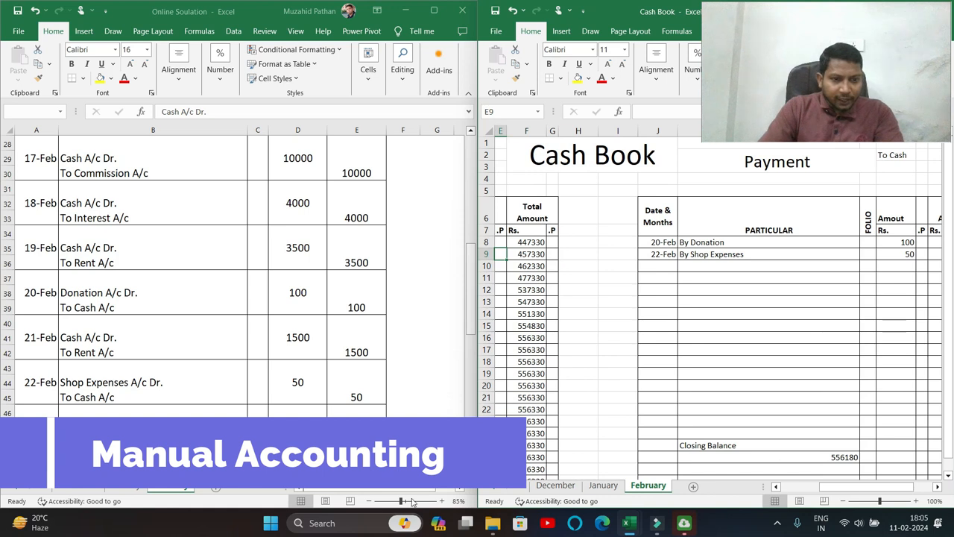
Add a 23-Feb To Sales receipt of 3000 in the next Received row.
left_click(291, 440)
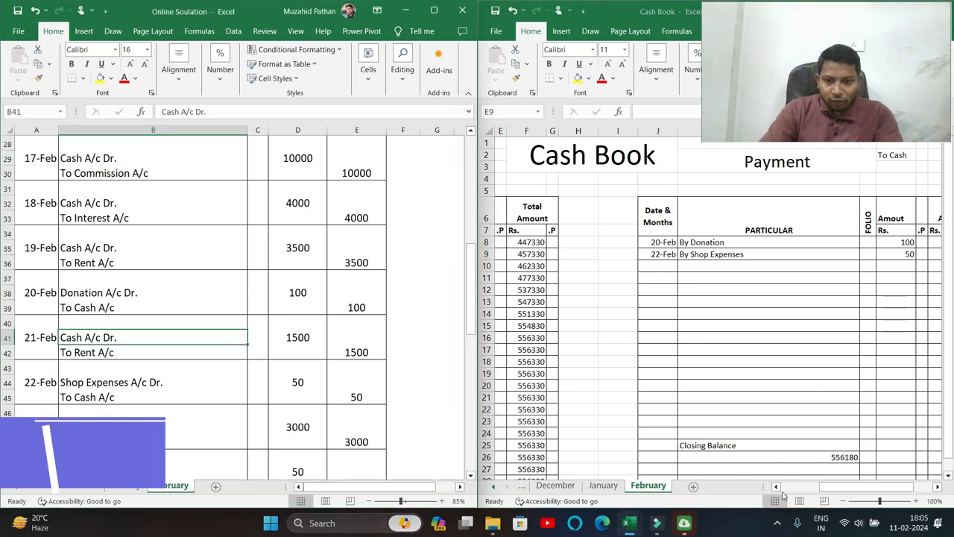
left_click_drag(841, 491, 803, 490)
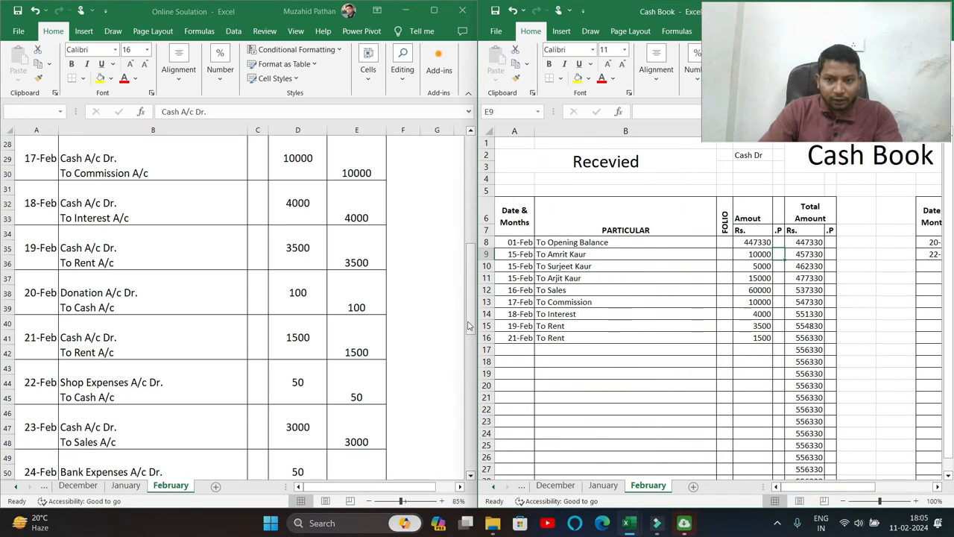
left_click(513, 348)
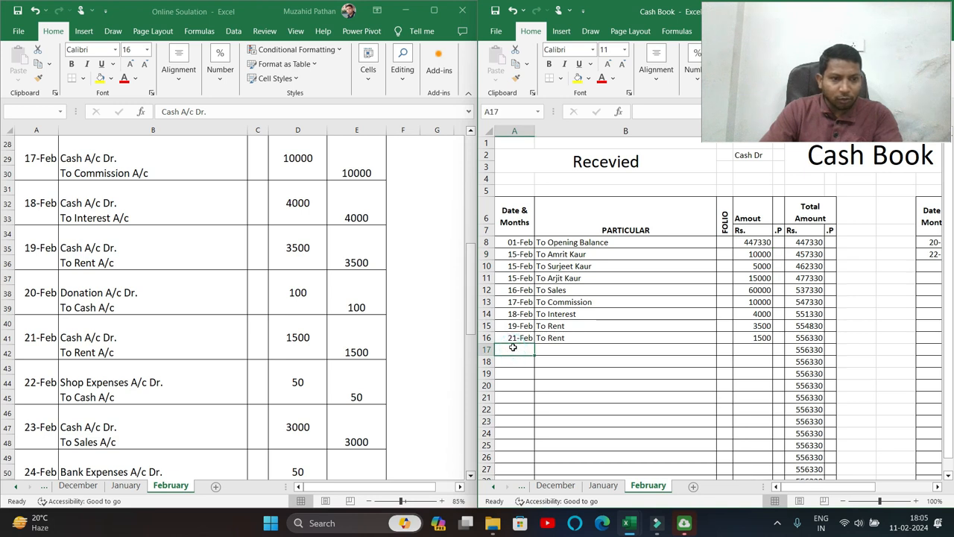
type("23-2")
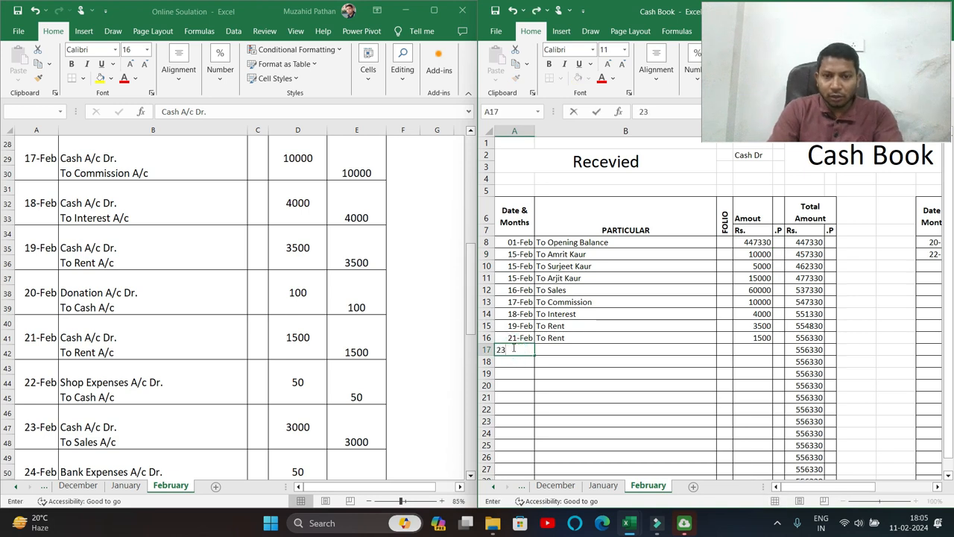
key("Tab")
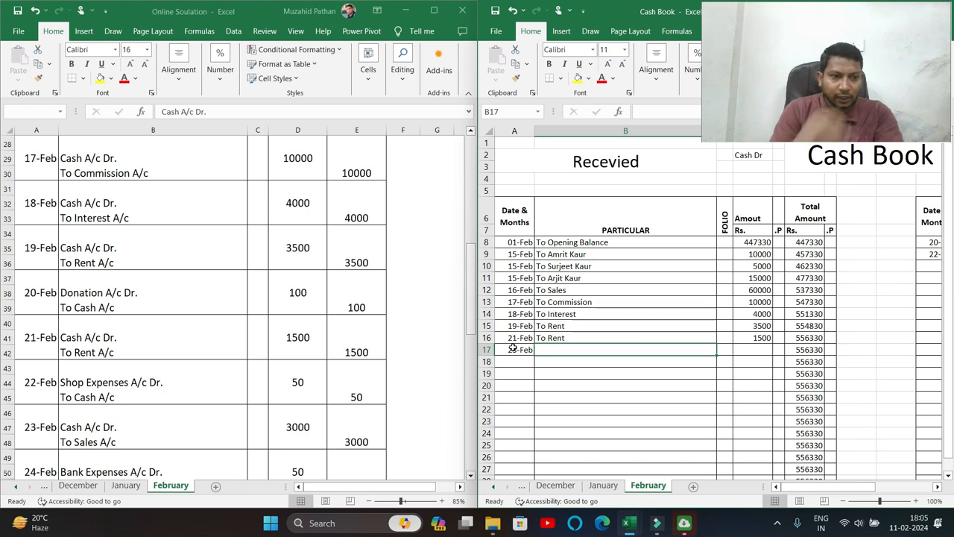
type("To Sales")
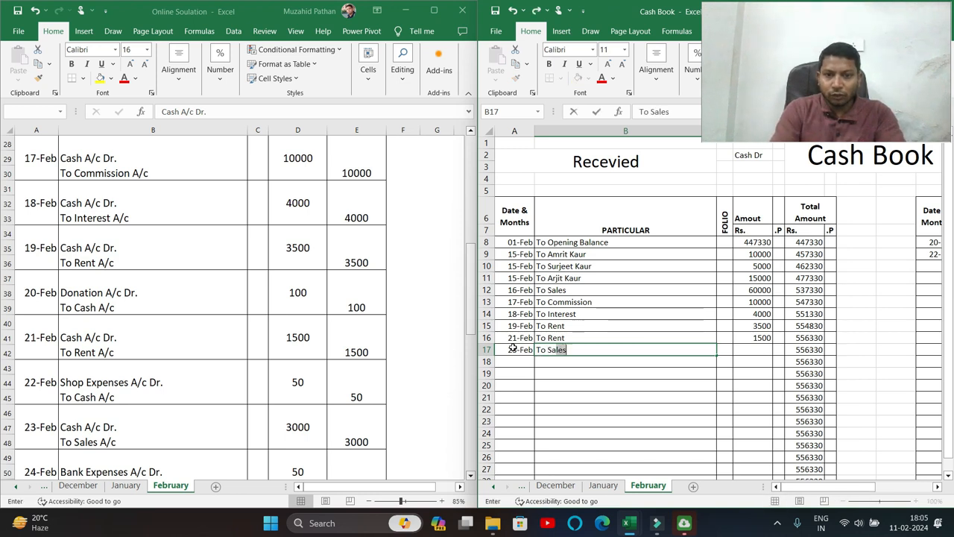
key("Tab")
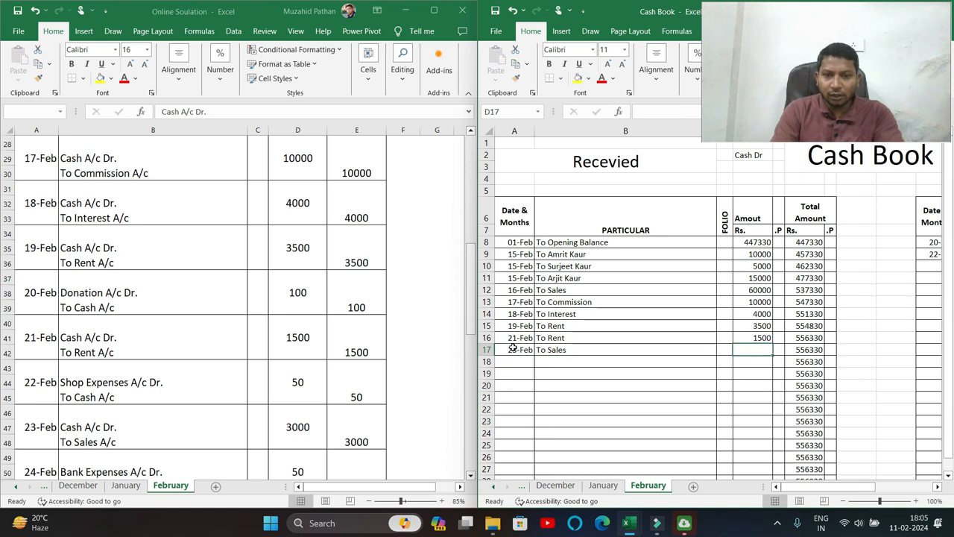
type("3000")
key("Tab")
key("Tab")
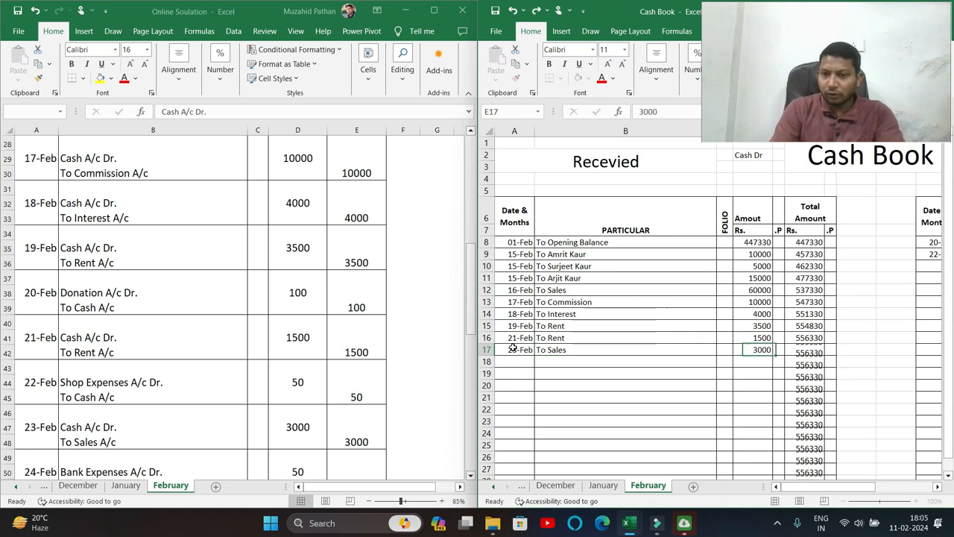
Review the journal down to the 25-Feb entry, then select payment date cell J10.
left_click(160, 428)
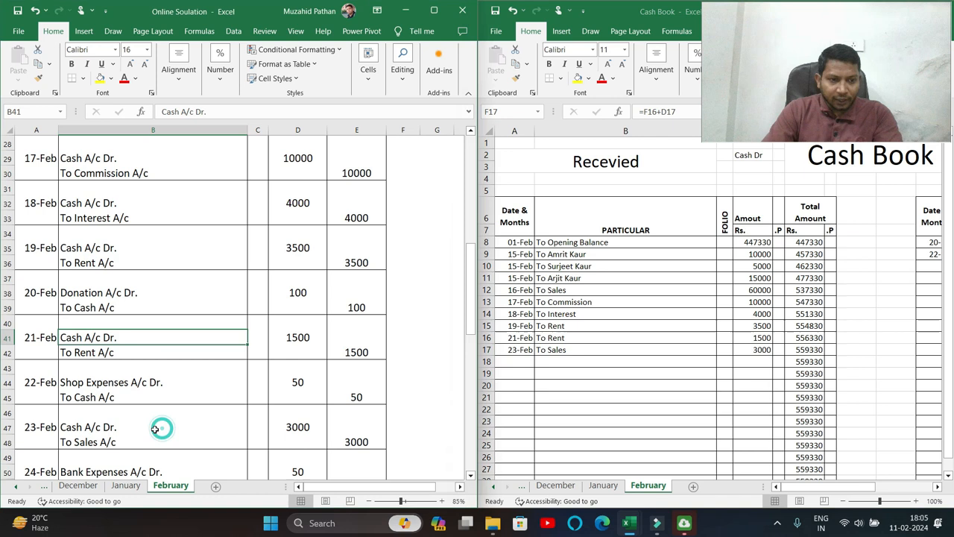
scroll(118, 436, "down", 1)
scroll(118, 436, "down", 1)
left_click_drag(112, 387, 108, 396)
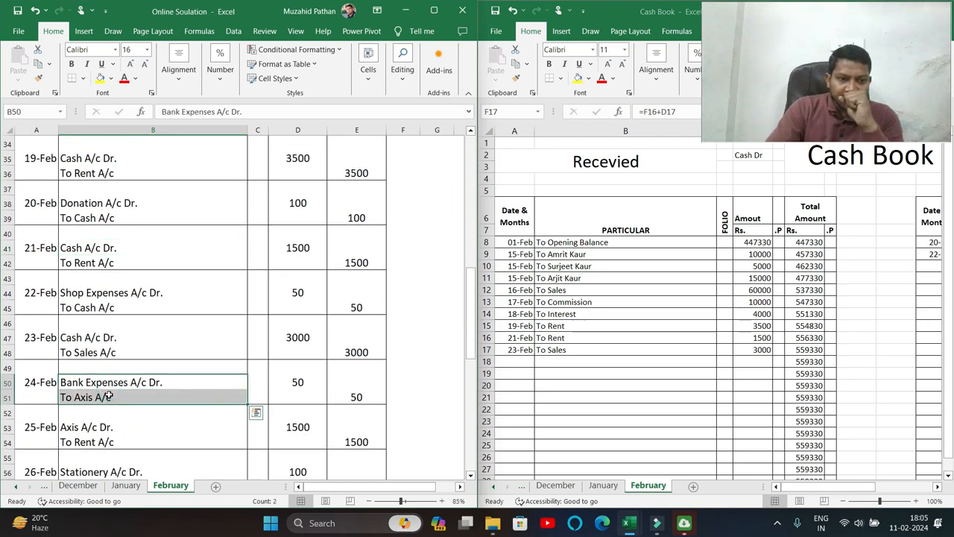
scroll(108, 397, "down", 2)
left_click_drag(87, 339, 87, 354)
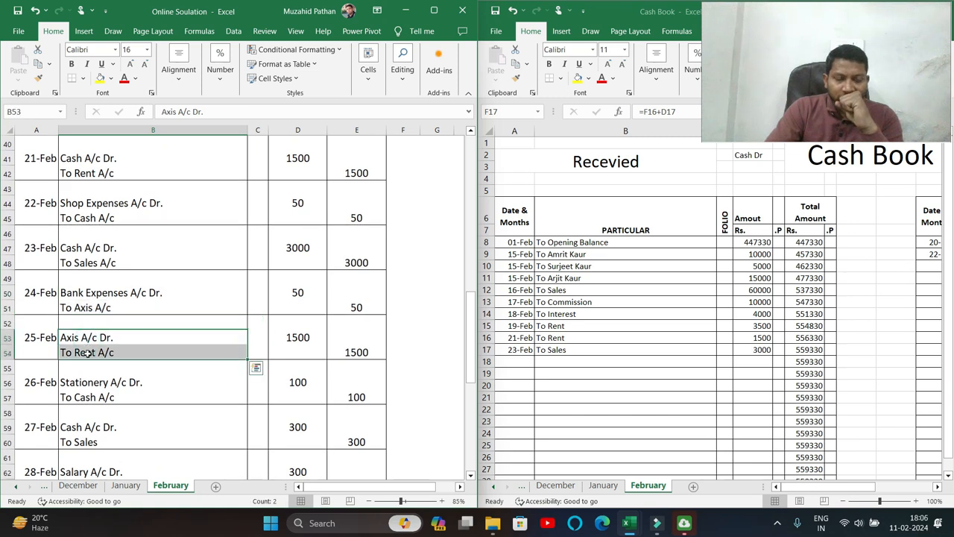
scroll(87, 353, "down", 1)
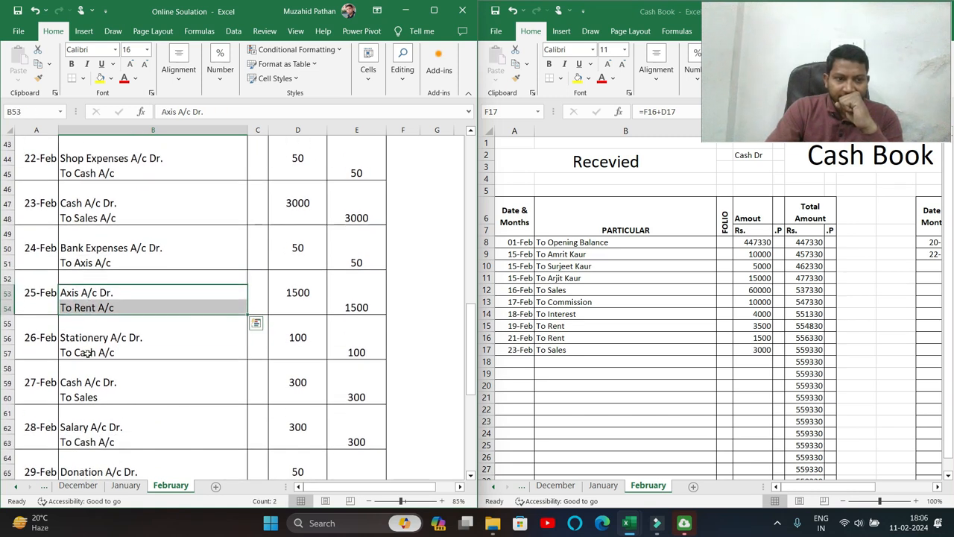
left_click_drag(88, 340, 87, 354)
left_click_drag(811, 488, 859, 487)
left_click(649, 264)
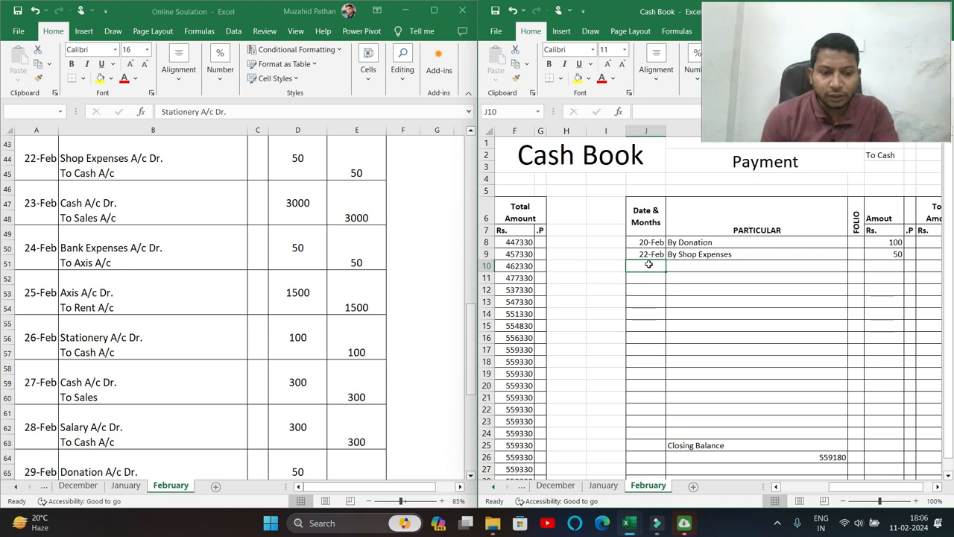
Record a 26-Feb By Stationery payment of 100.
type("26")
type("-2")
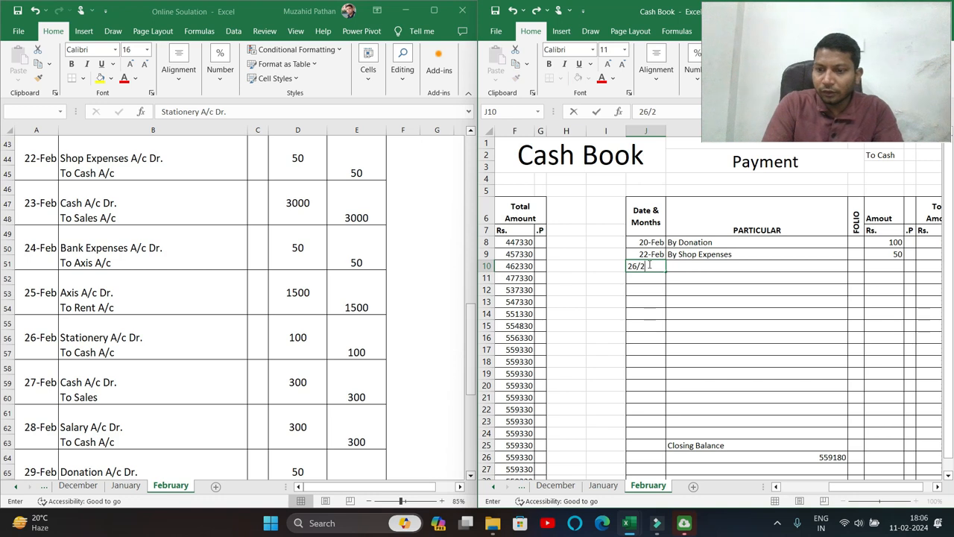
key("Tab")
type("N")
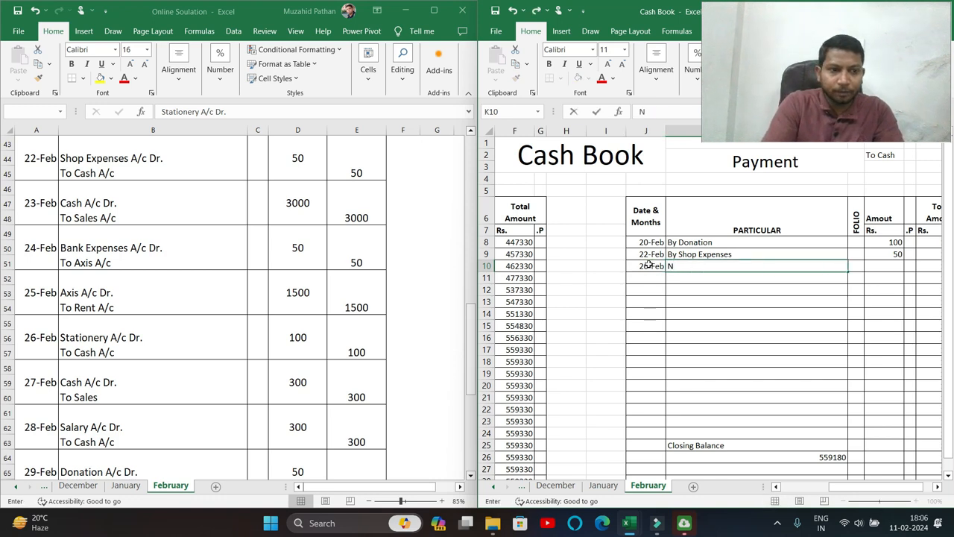
type("y Sty")
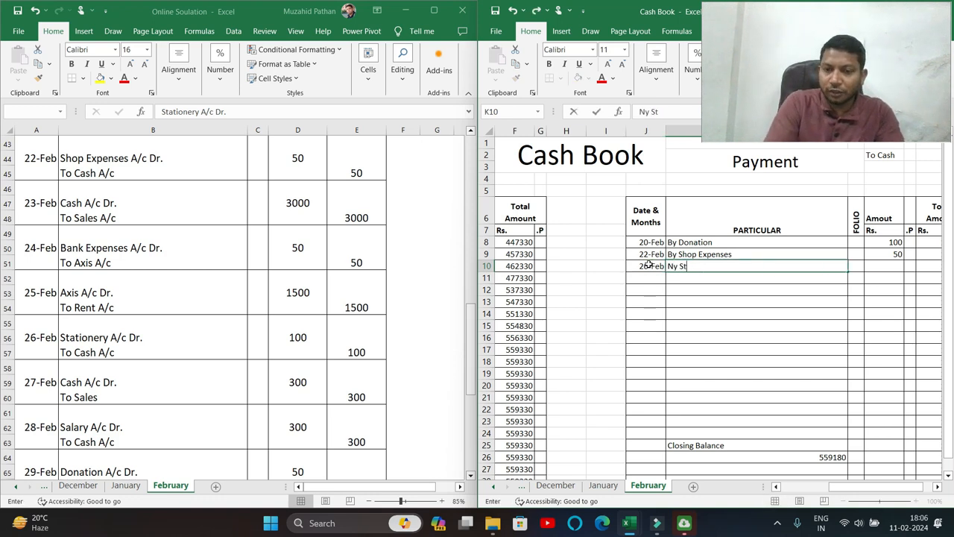
key("BackSpace")
key("BackSpace")
type("By S")
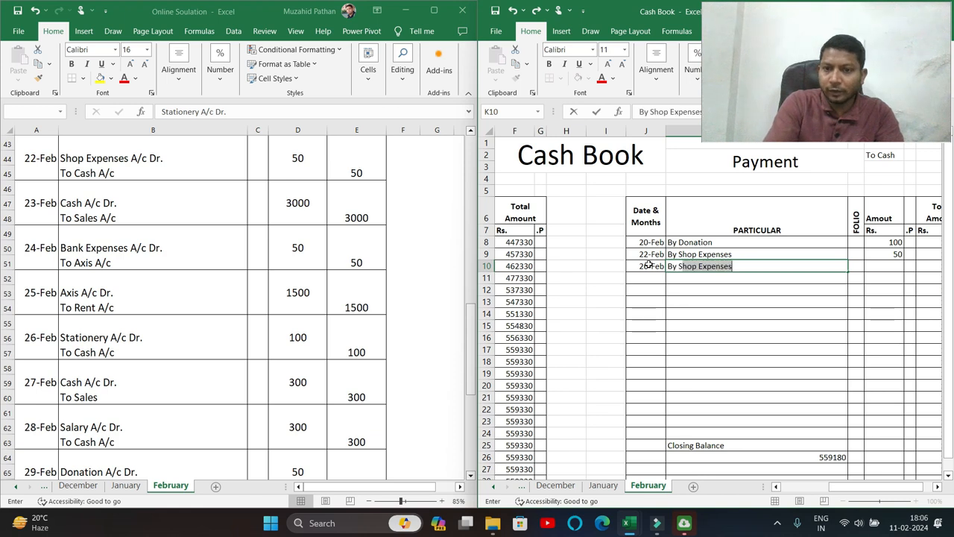
type("tationer")
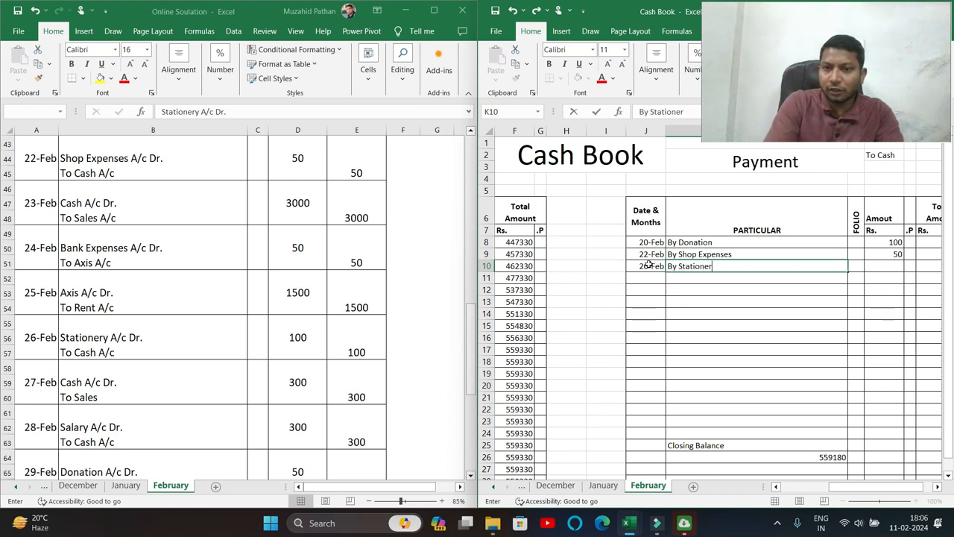
type("y")
key("Tab")
key("Tab")
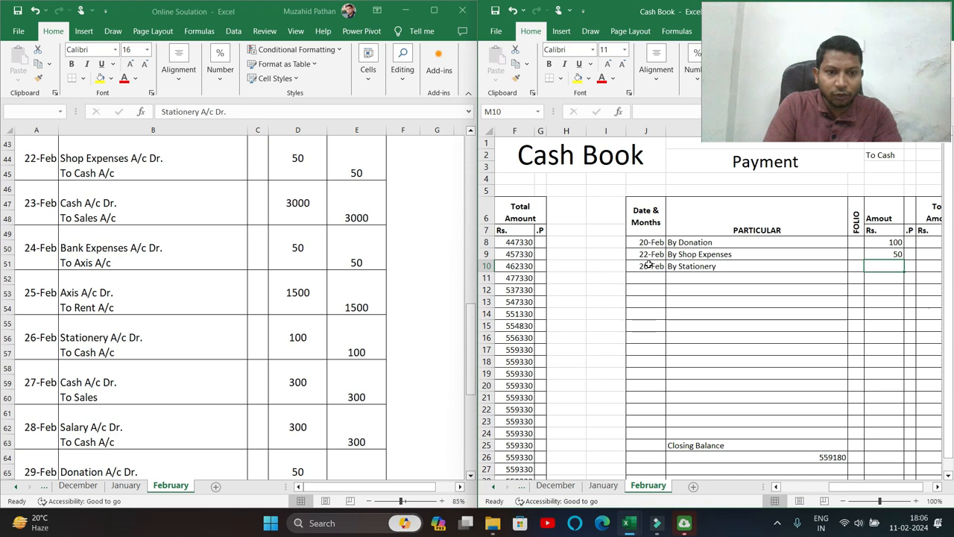
type("100")
key("Tab")
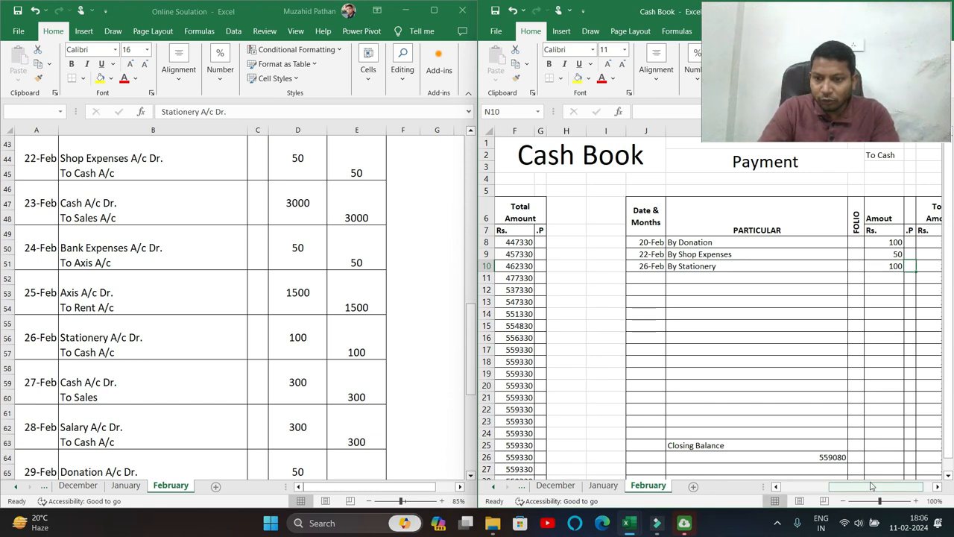
Add a 27-Feb To Sales receipt of 300.
left_click_drag(871, 490, 820, 488)
left_click(524, 363)
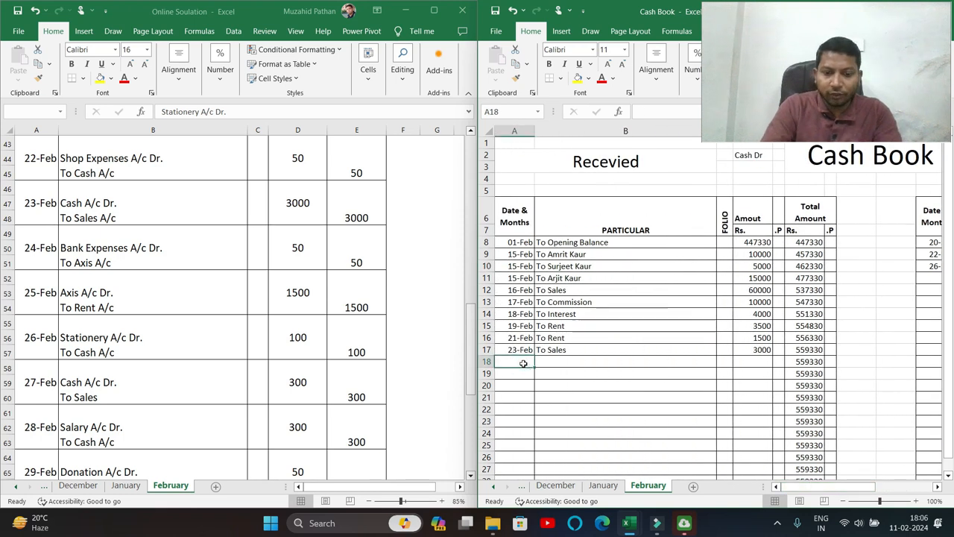
type("27-2")
key("Tab")
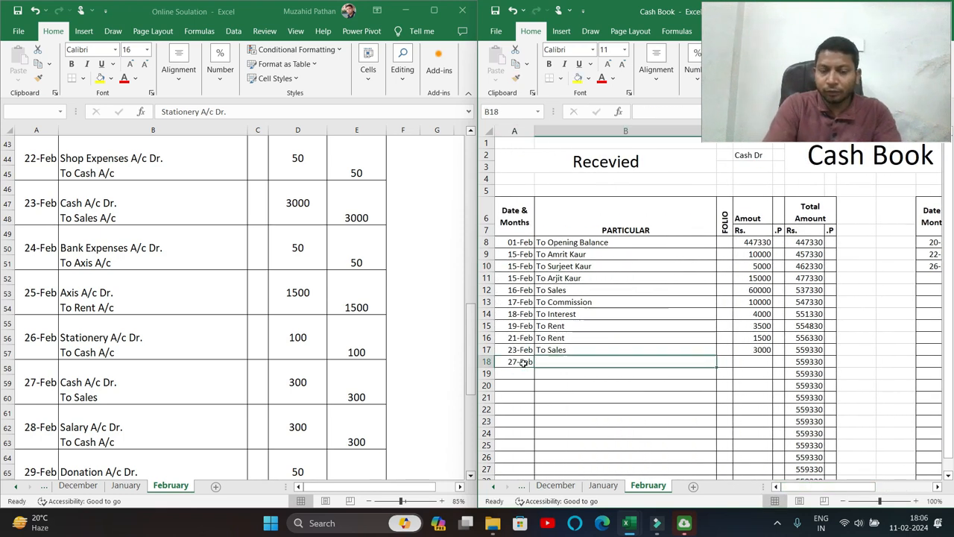
type("To Sales")
key("Tab")
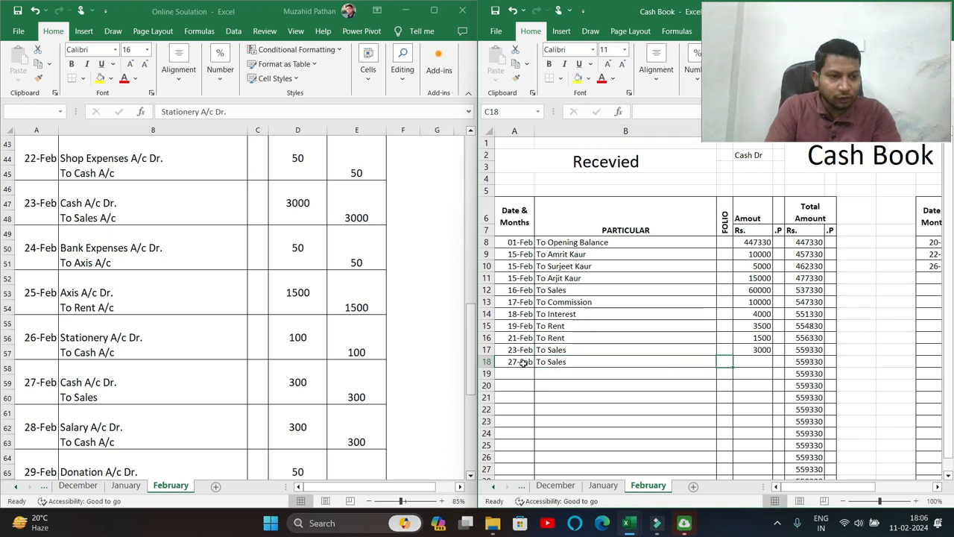
key("Tab")
type("300")
key("Return")
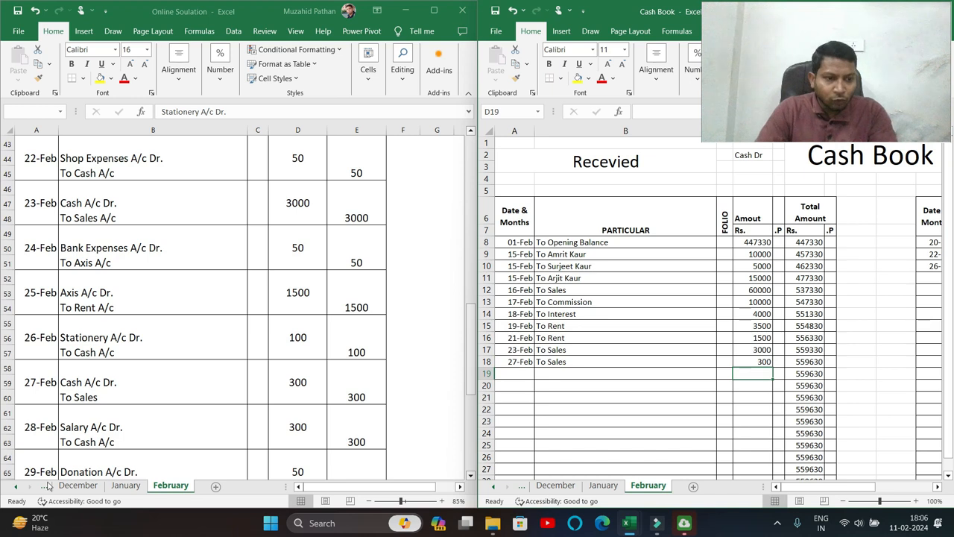
Record a 28-Feb By Salary payment of 300.
left_click(103, 426)
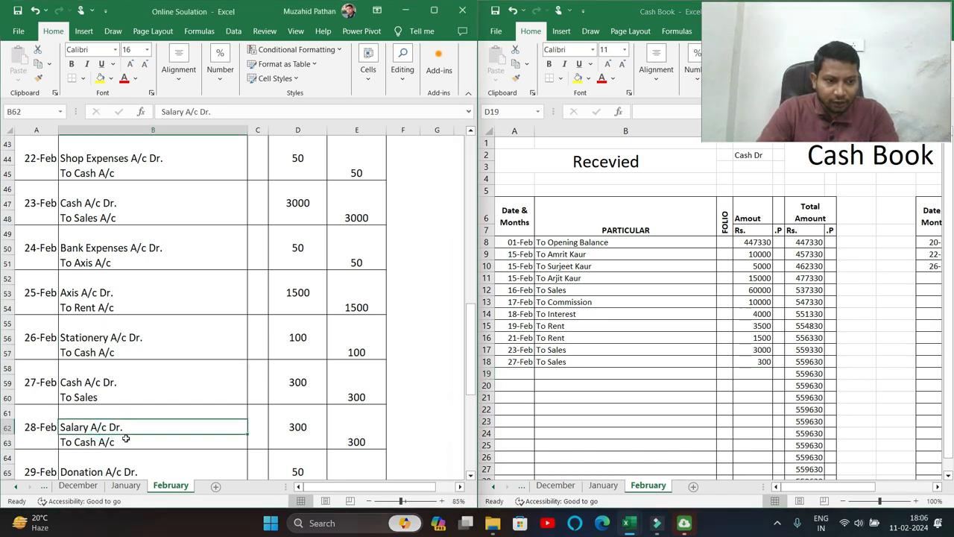
left_click_drag(822, 487, 871, 488)
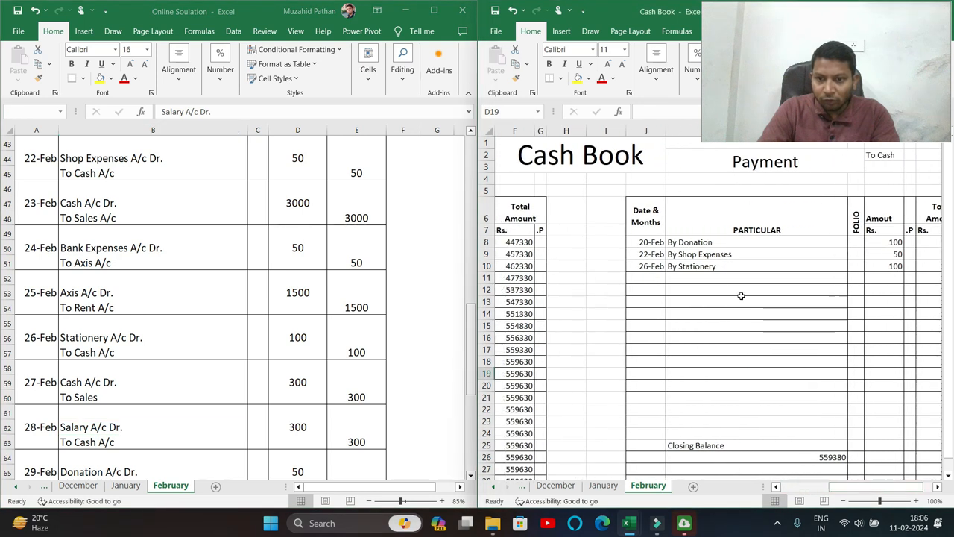
left_click(651, 278)
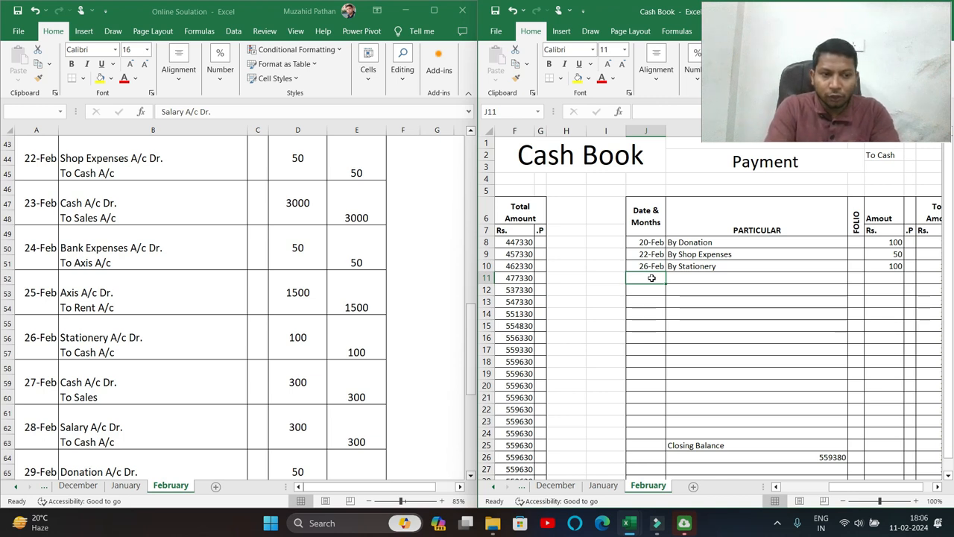
type("28-Feb")
key("Tab")
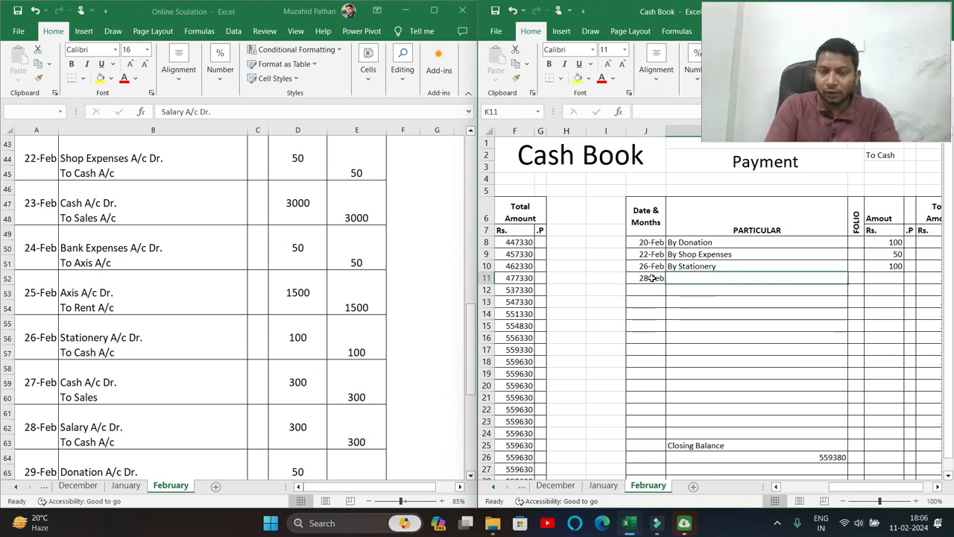
type("By Salary")
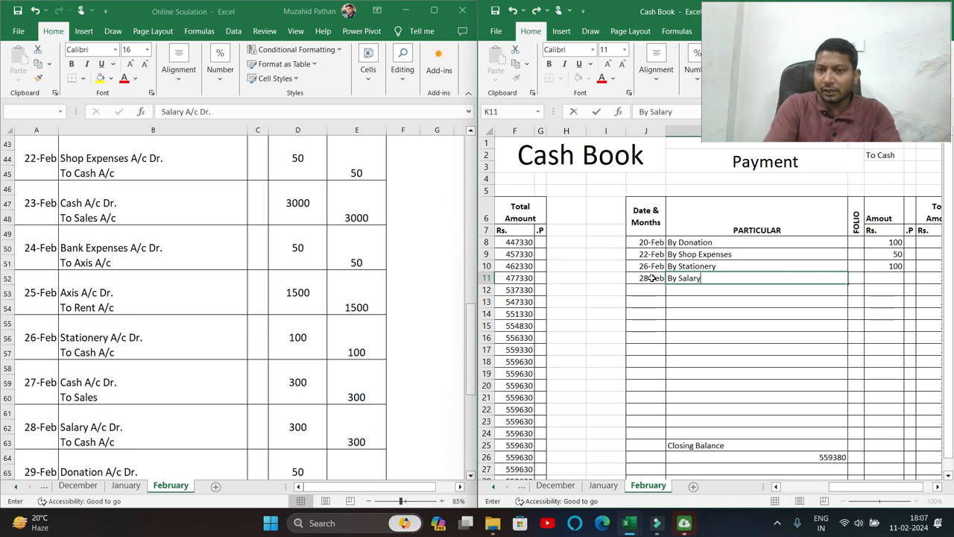
key("Tab")
key("Tab")
type("30")
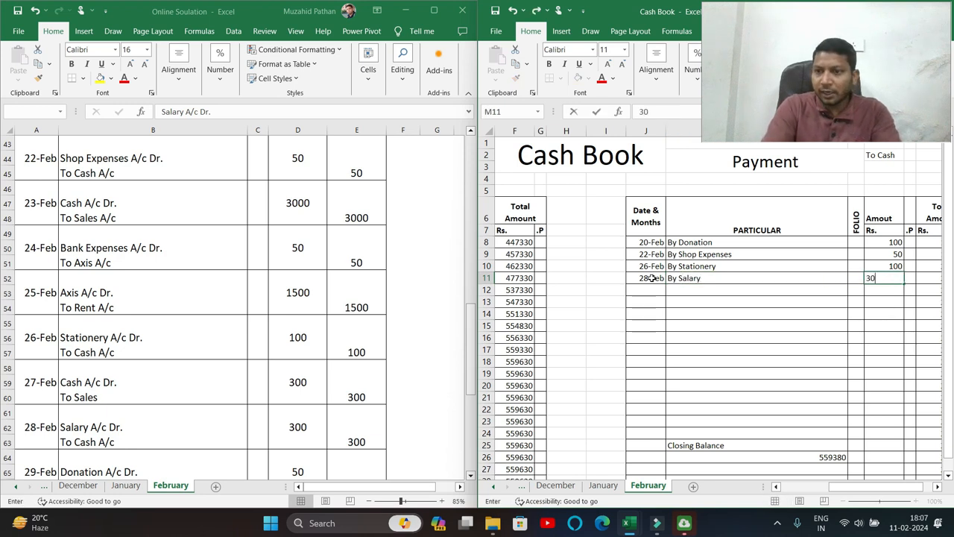
key("Tab")
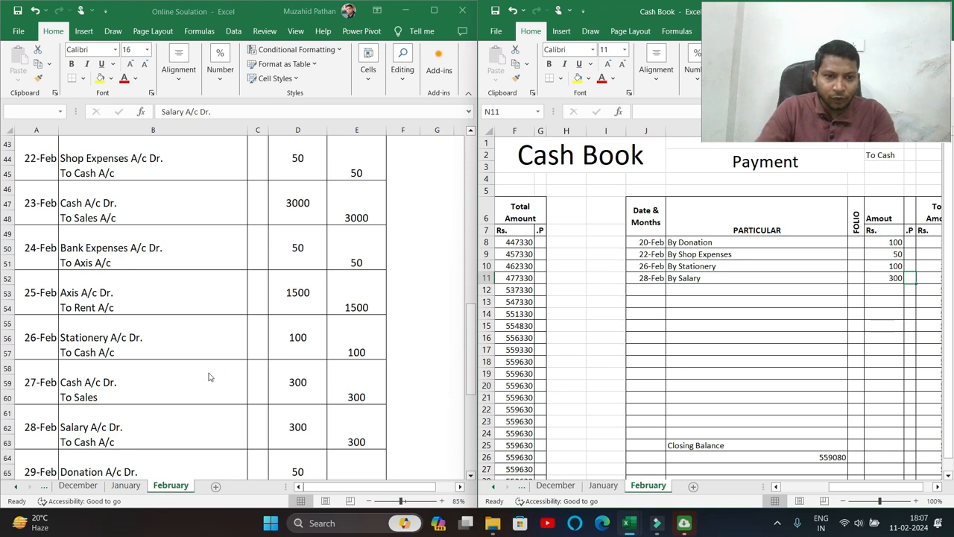
left_click(205, 399)
Record a 29-Feb By Donation payment of 50.
scroll(203, 408, "down", 3)
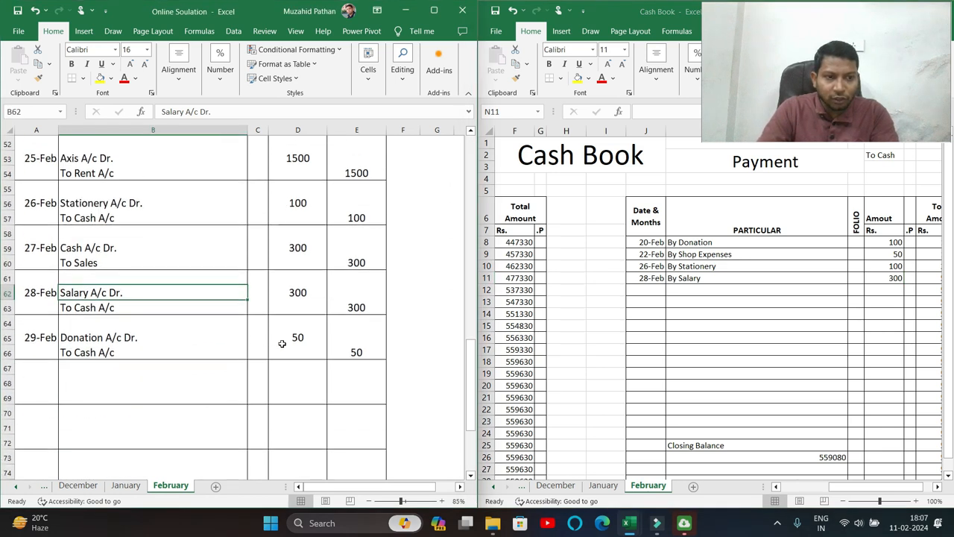
left_click(658, 284)
left_click(658, 287)
type("29-feb")
key("Tab")
type("By Donation")
key("Return")
key("Up")
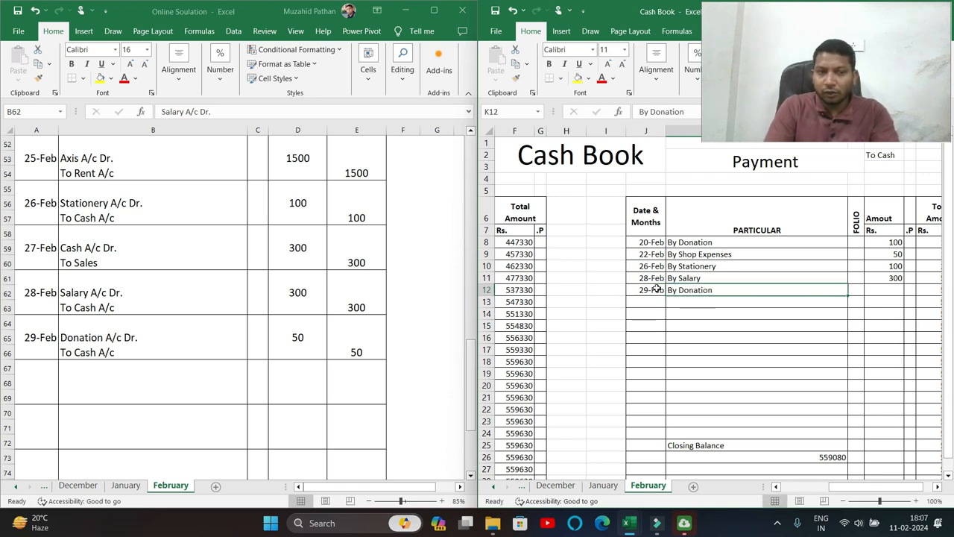
key("Tab")
key("Tab")
type("50")
key("Return")
Inspect the closing balance formula, confirming it still reads 559030.
mouse_move(832, 488)
left_mouse_down()
mouse_move(880, 489)
mouse_move(789, 487)
mouse_move(823, 488)
left_mouse_up()
scroll(807, 393, "down", 3)
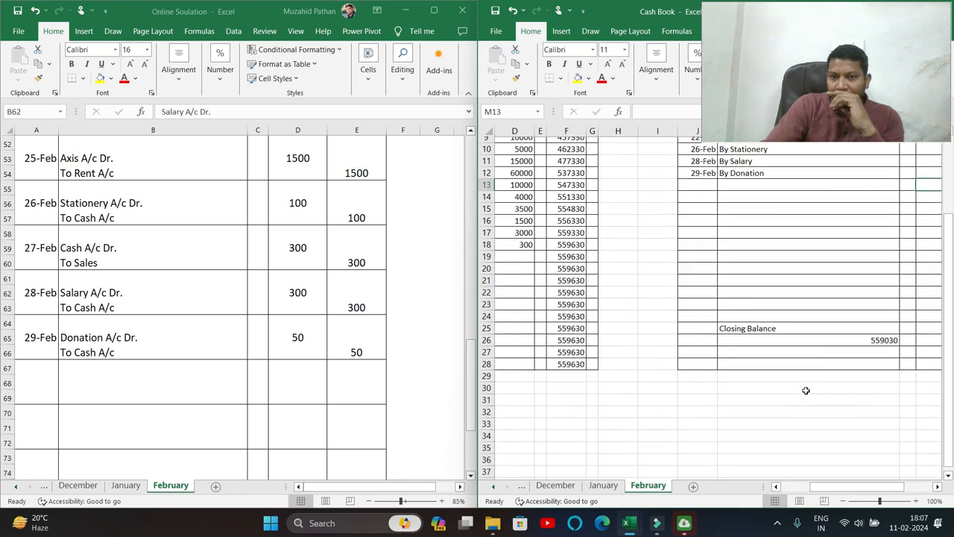
double_click(843, 333)
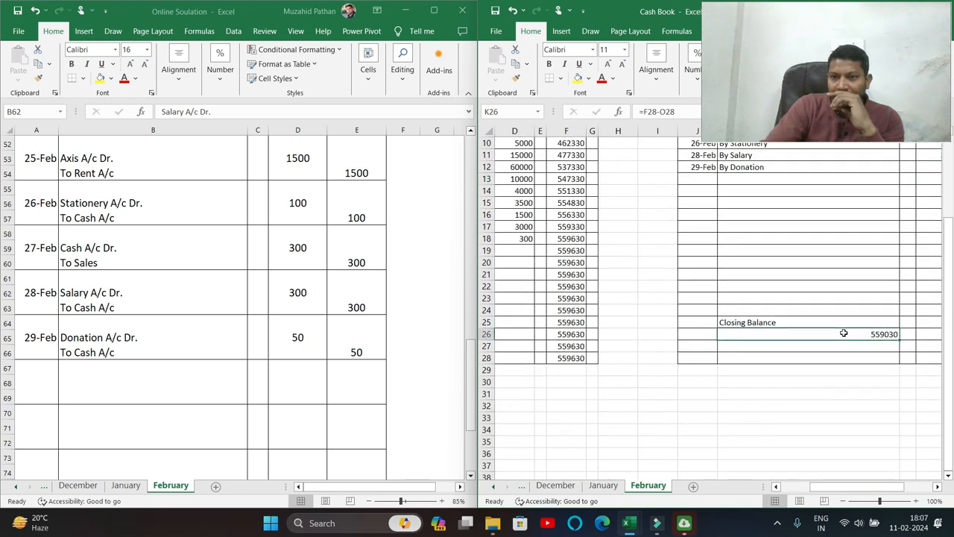
left_click_drag(823, 488, 781, 476)
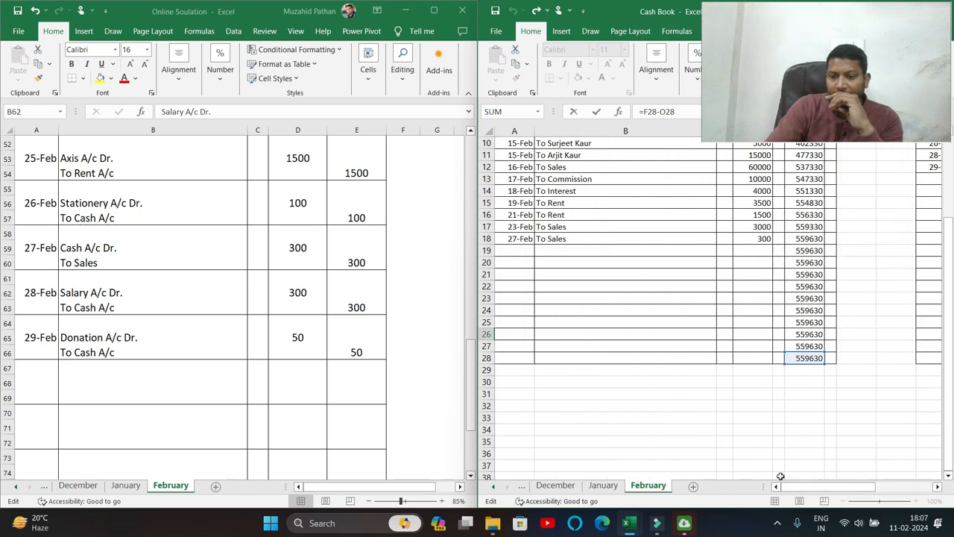
key("Return")
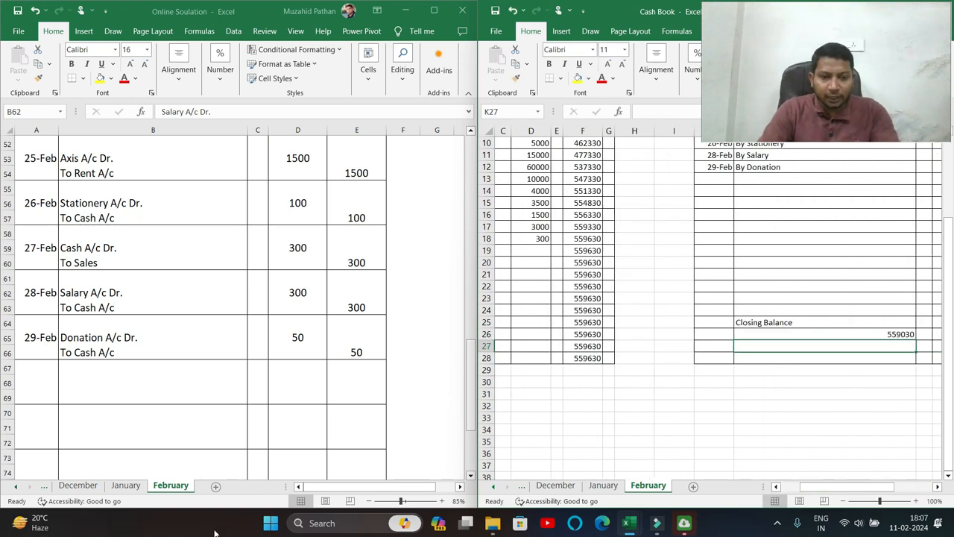
Launch Tally 9 and point company selection at the c:\muzahidnew data directory.
left_click(268, 524)
type("tall")
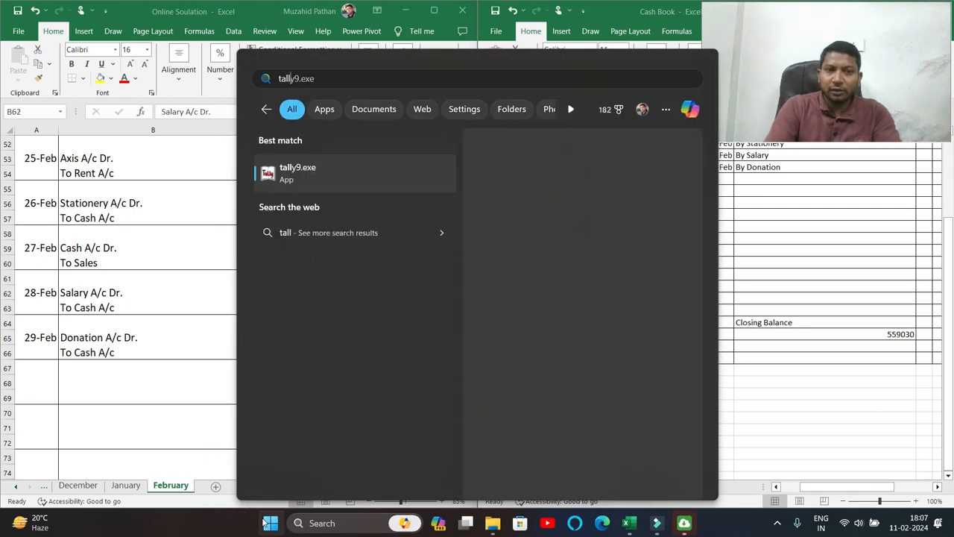
key("Return")
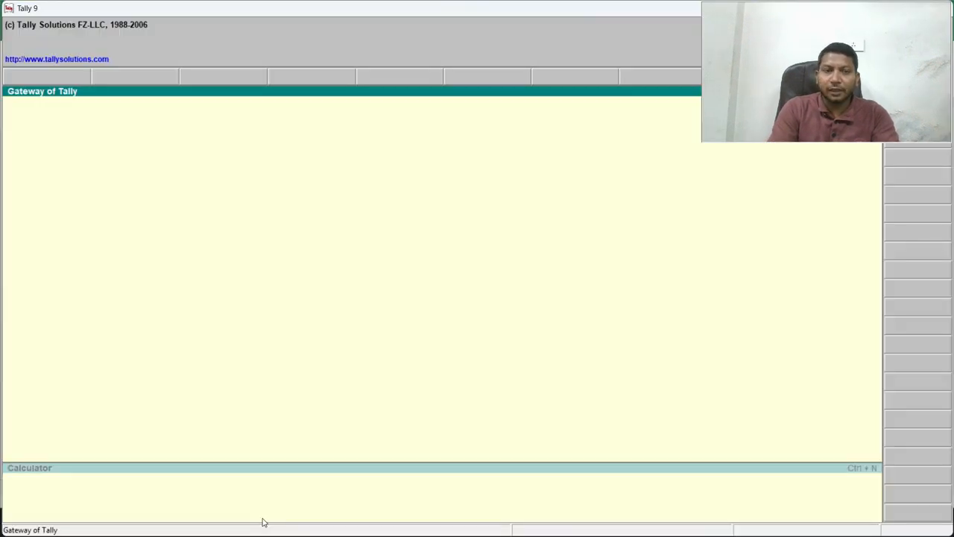
key("F1")
key("BackSpace")
type("c:\\muzahidn")
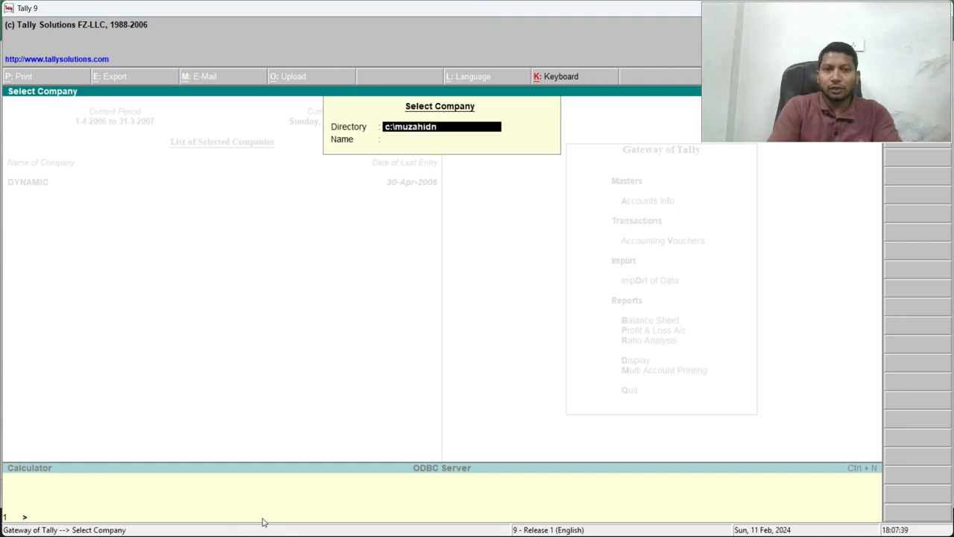
type("ew")
key("Return")
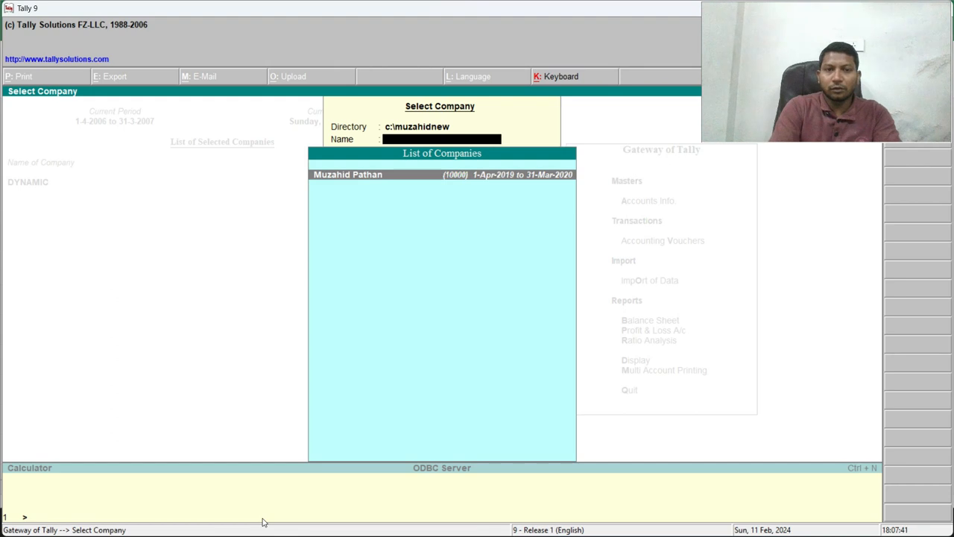
Select the company and log in with the user name and password.
key("Return")
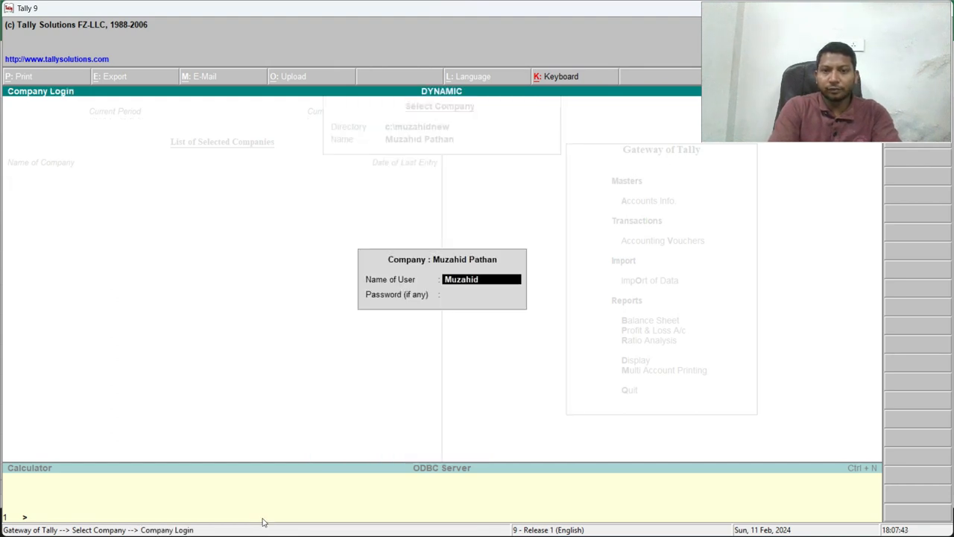
key("Return")
type("*")
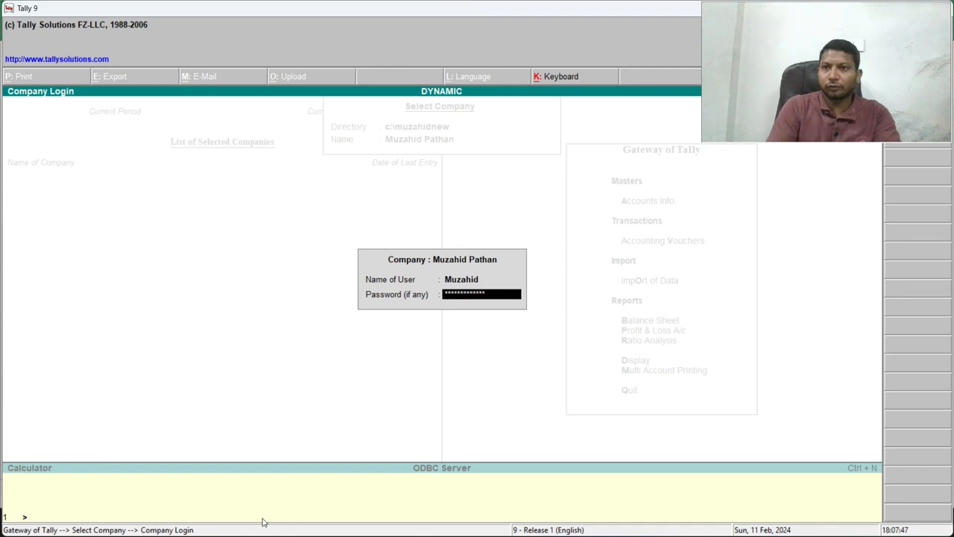
key("Return")
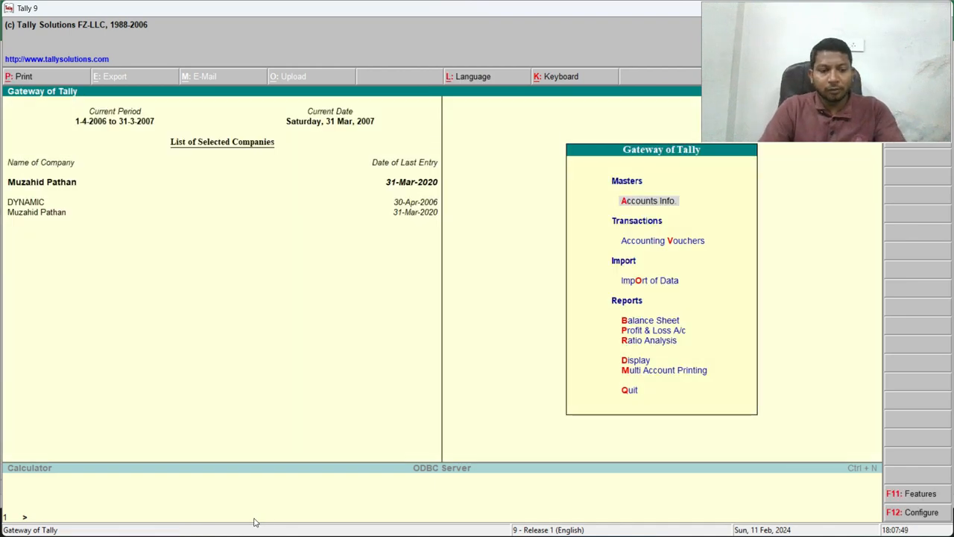
Change the Tally period to 1-4-2019 through 31-3-2020.
key("alt+F2")
type("1")
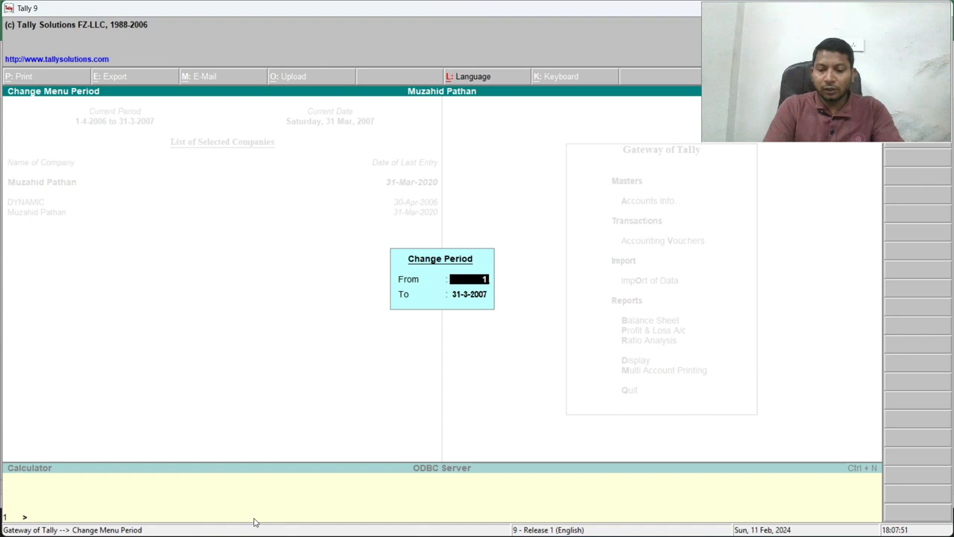
type("/4/2019")
key("Return")
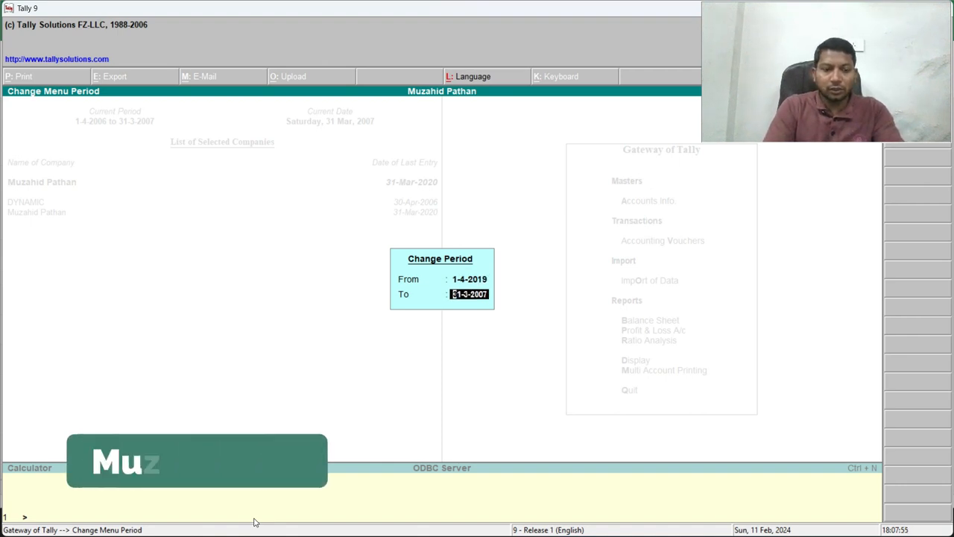
type("31/3")
key("Return")
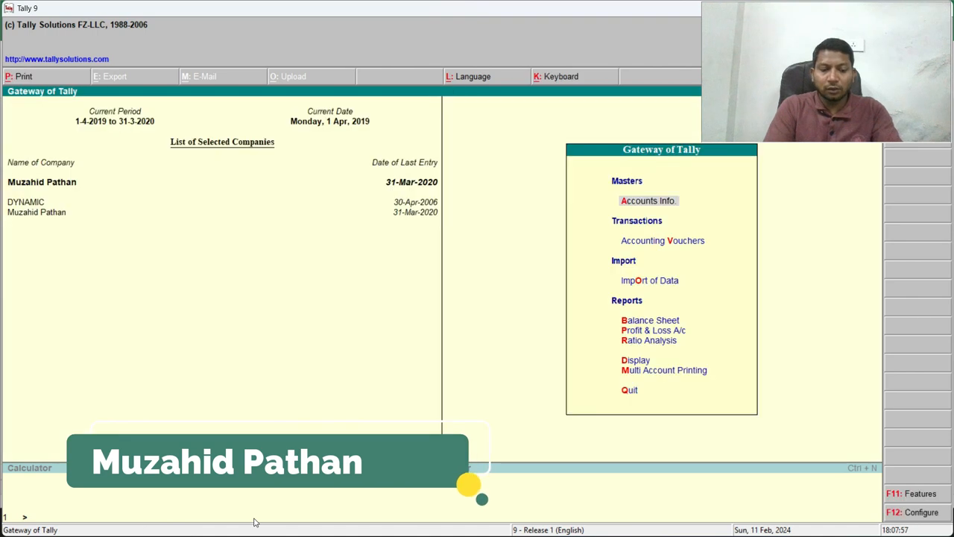
Open February's Cash ledger vouchers from the Trial Balance, showing 5,59,030, then minimize Tally.
key("d")
key("t")
key("F5")
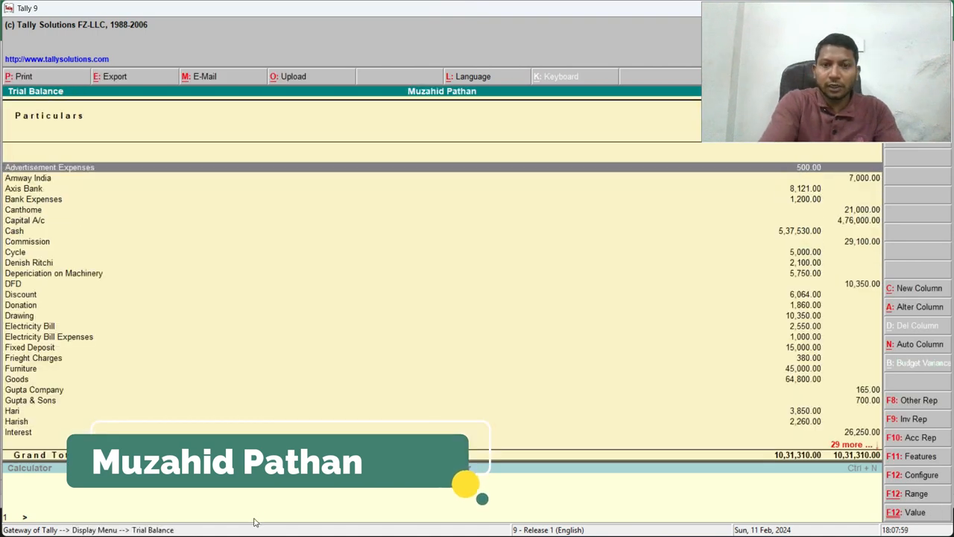
key("Down")
key("Down")
key("Down")
key("Down")
key("Down")
key("Down")
key("Return")
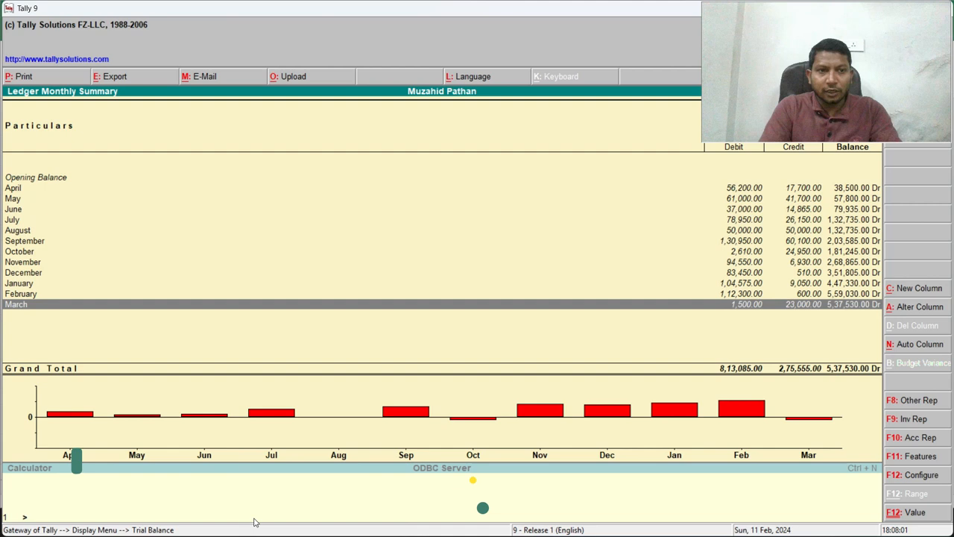
key("Up")
key("Return")
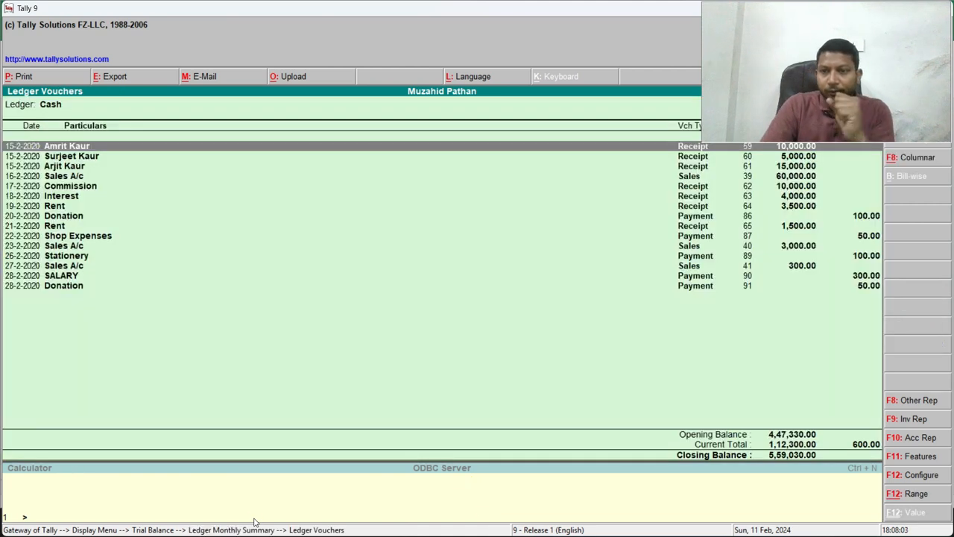
double_click(595, 10)
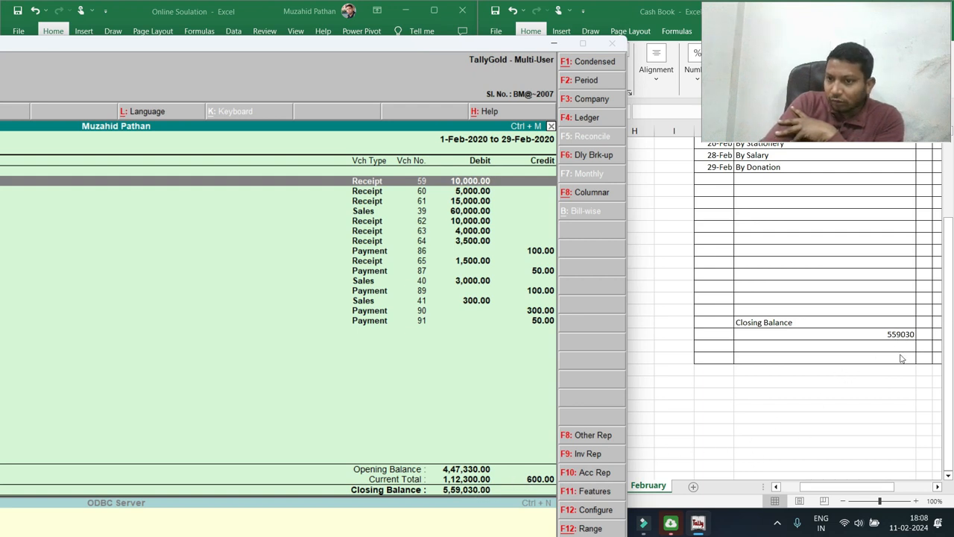
left_click(553, 44)
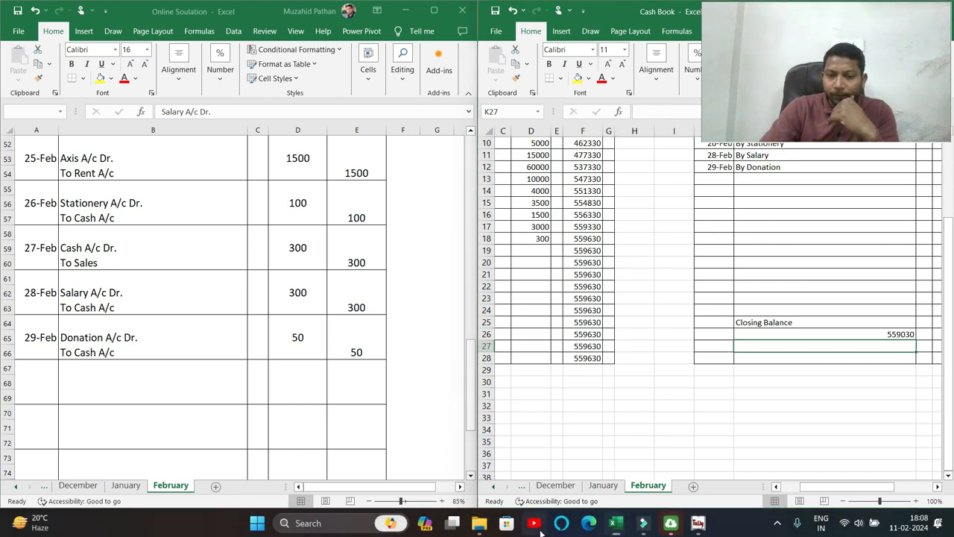
Search YouTube for the MP TECHONLINE channel and open its Playlists page.
left_click(589, 523)
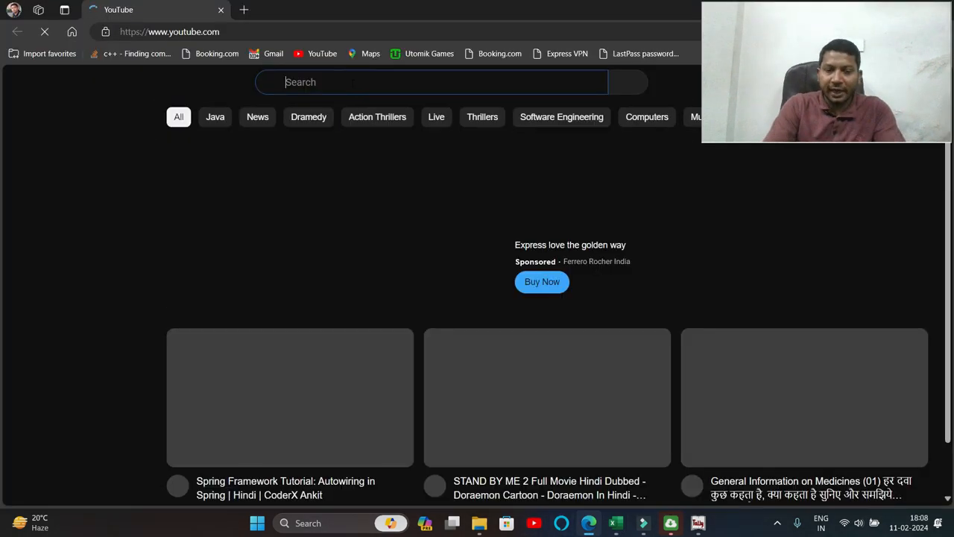
left_click(351, 82)
type("m")
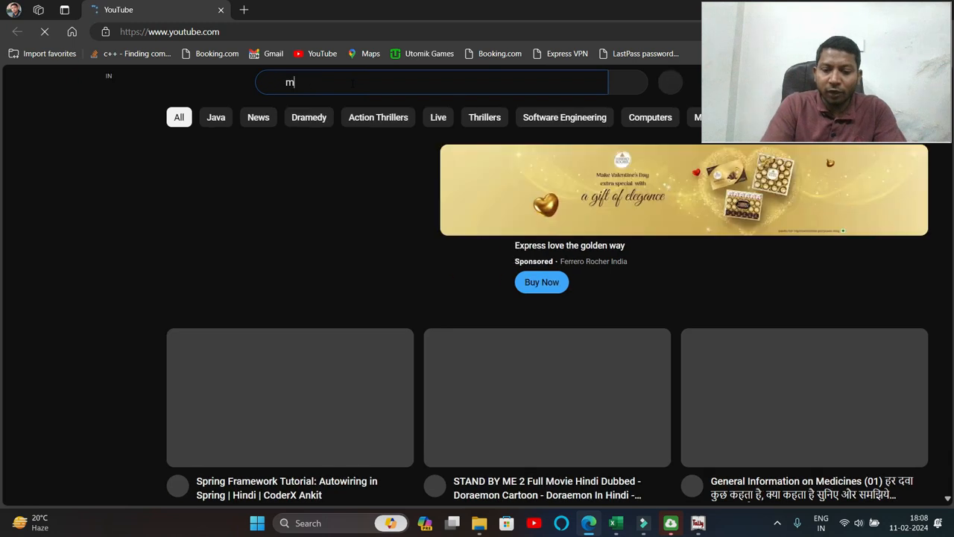
type("p techon;ine")
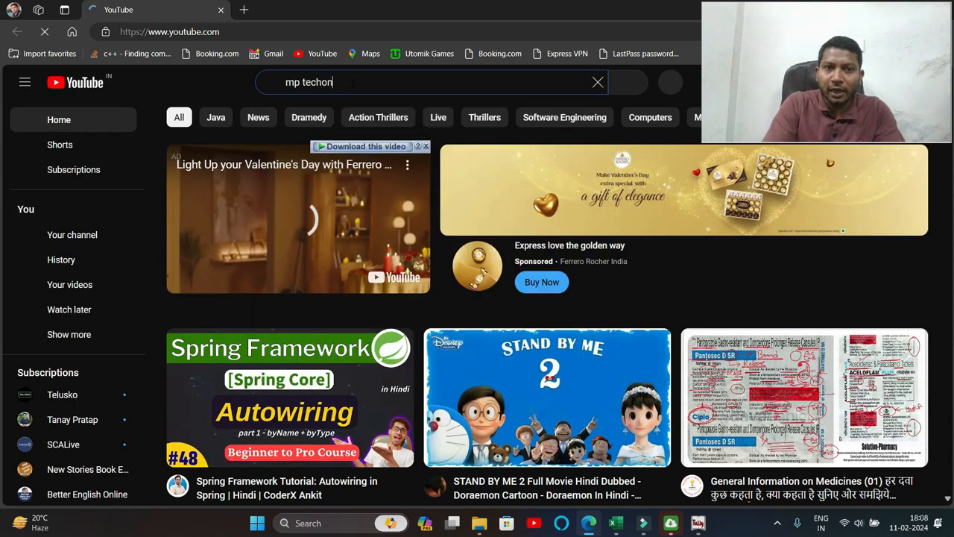
key("Return")
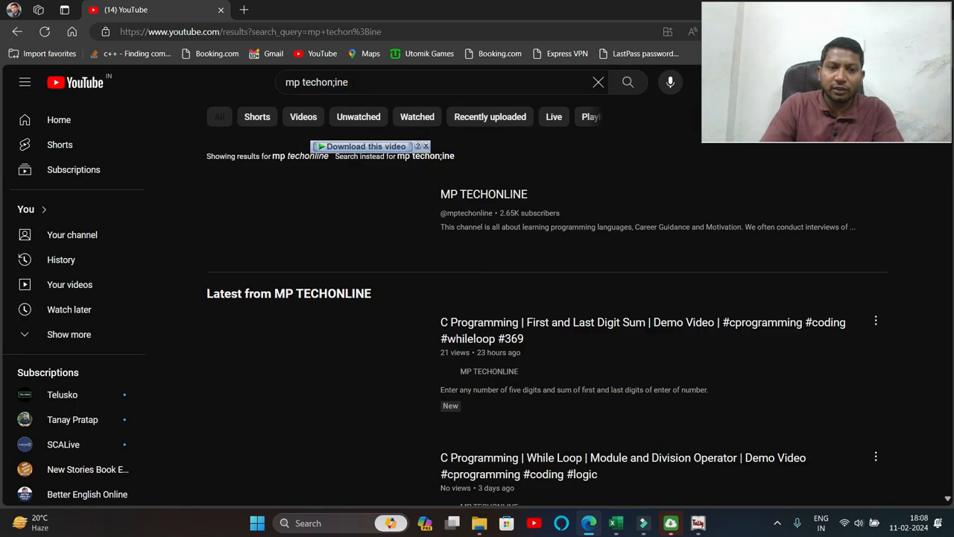
left_click(506, 193)
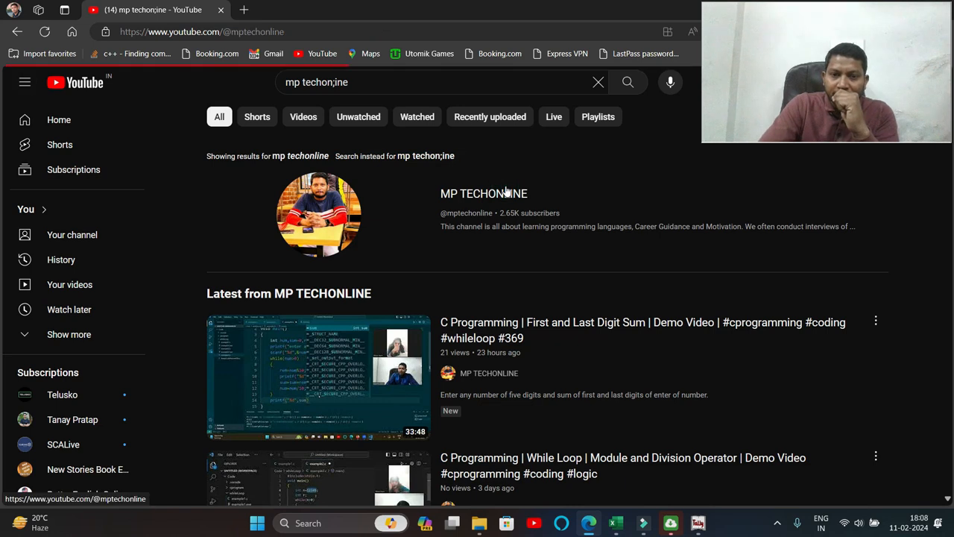
left_click(417, 368)
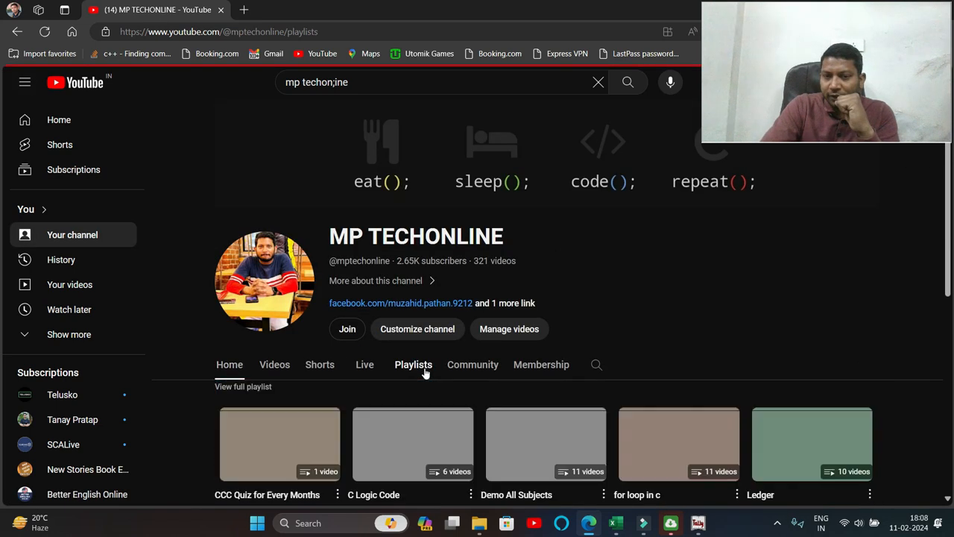
scroll(579, 384, "down", 5)
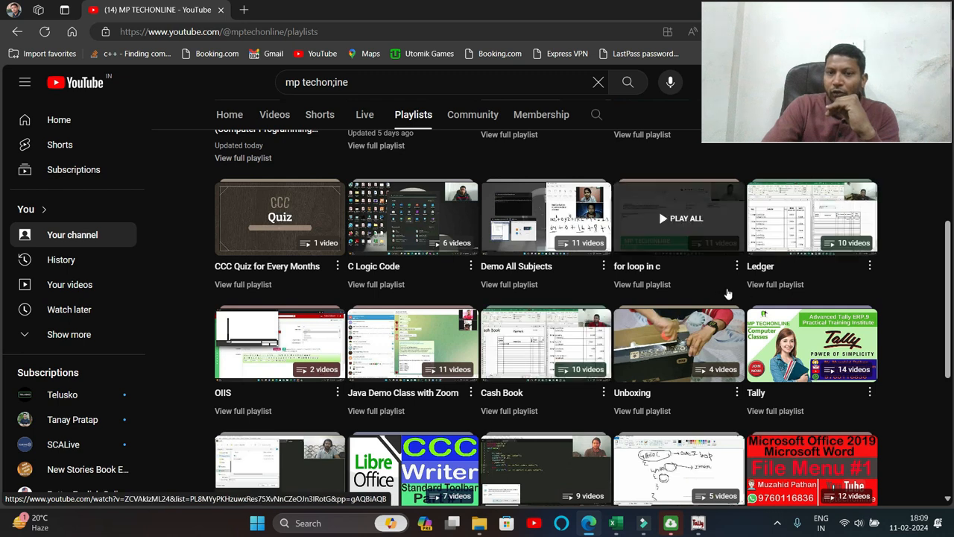
Play the Tally playlist, pause the ad, and return to the channel's playlists.
left_click(816, 365)
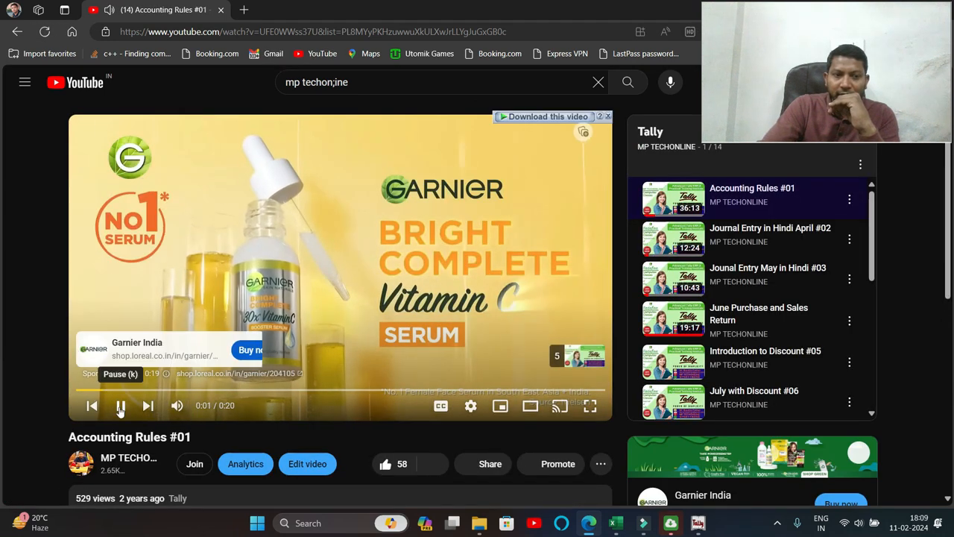
left_click(120, 407)
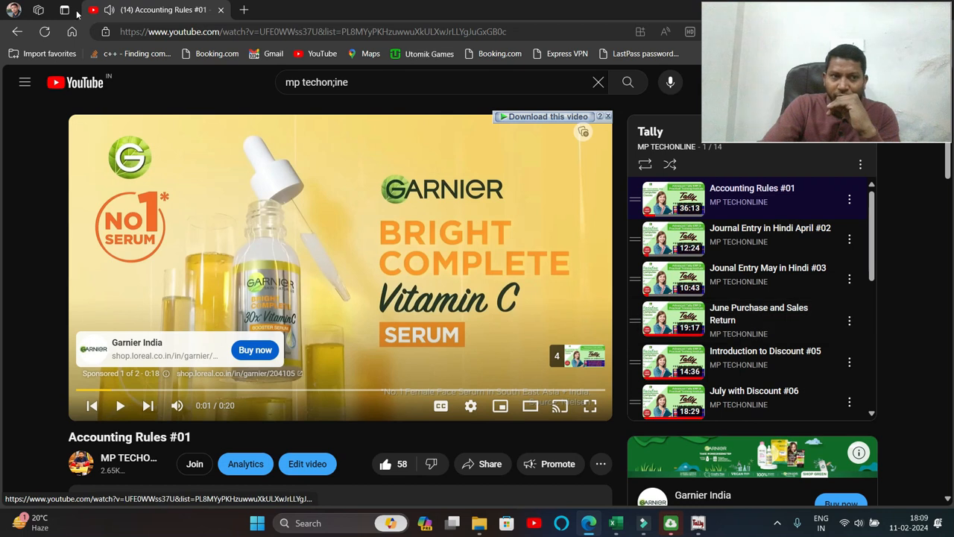
left_click(15, 35)
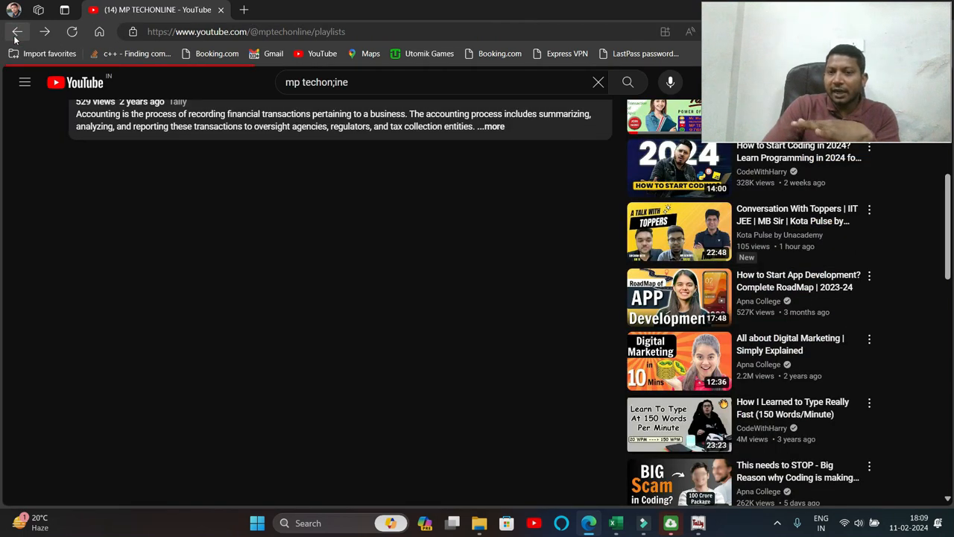
left_click_drag(373, 12, 363, 163)
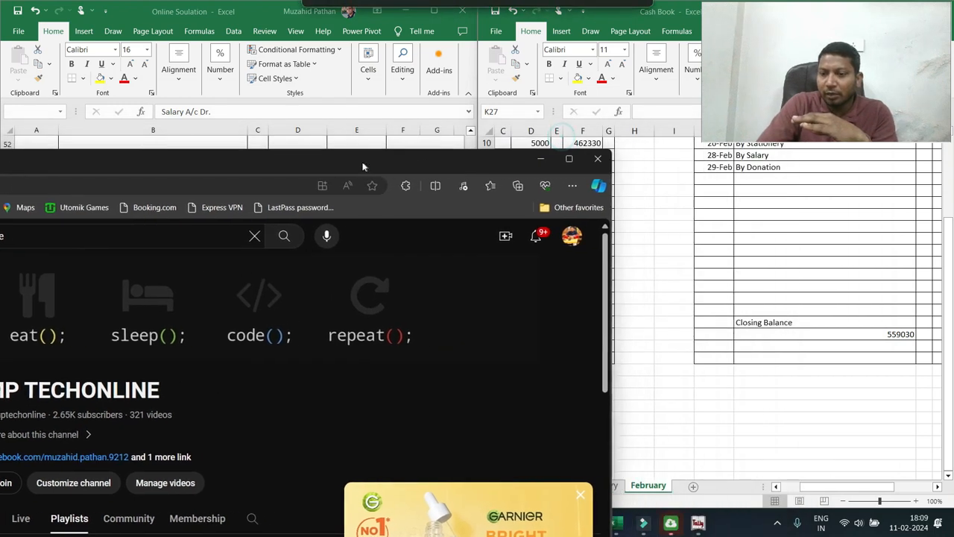
Close the browser to reveal the Excel Cash Book closing at 559030.
left_click(600, 162)
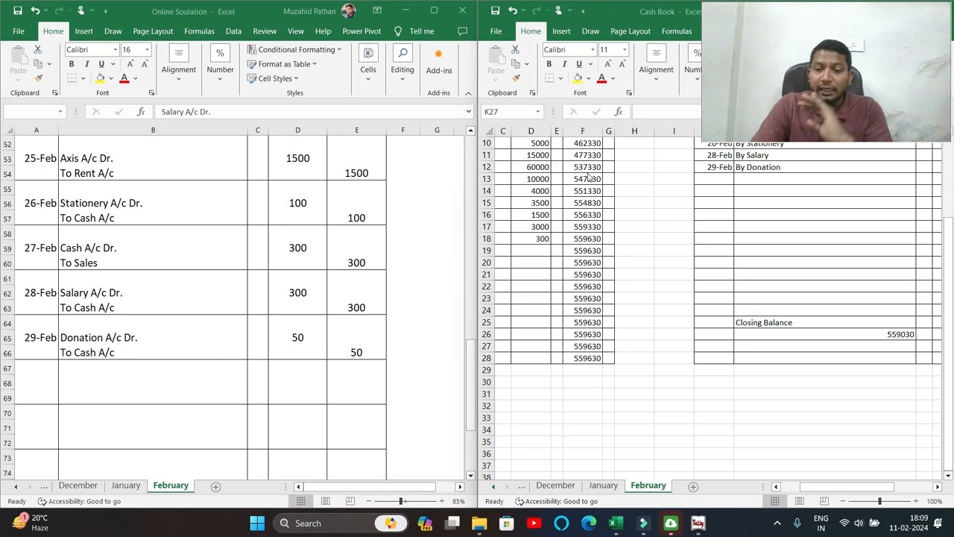